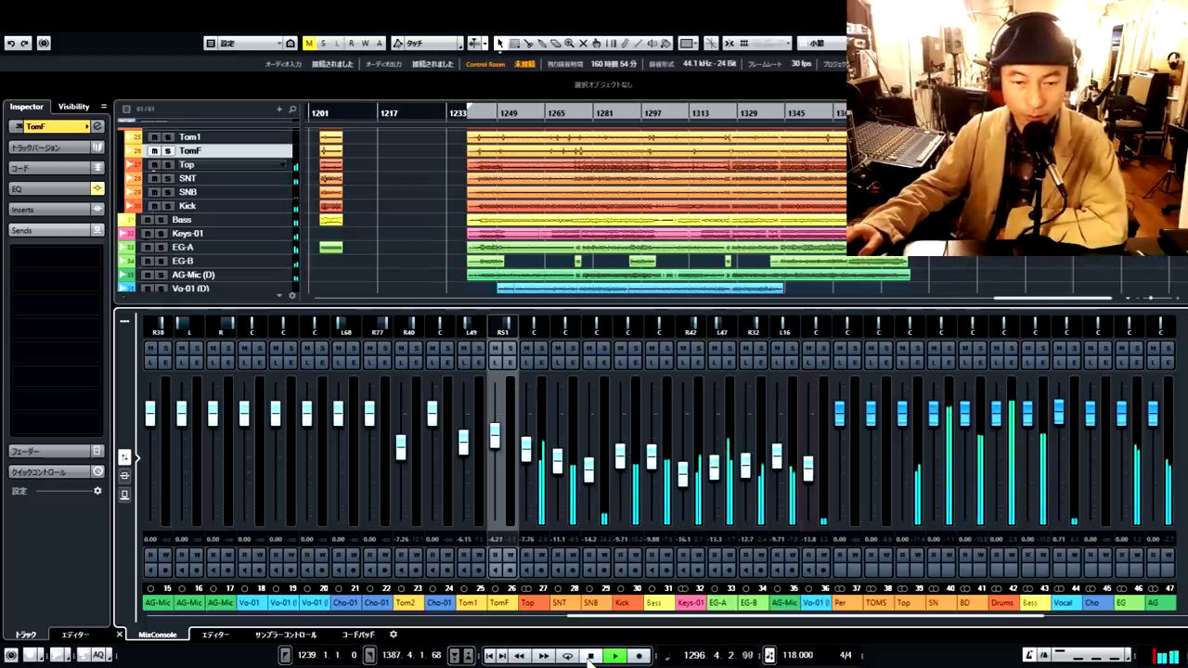
# Step: Solo the Bass track and raise its fader to about -1.30 dB during playback
pyautogui.click(591, 656)
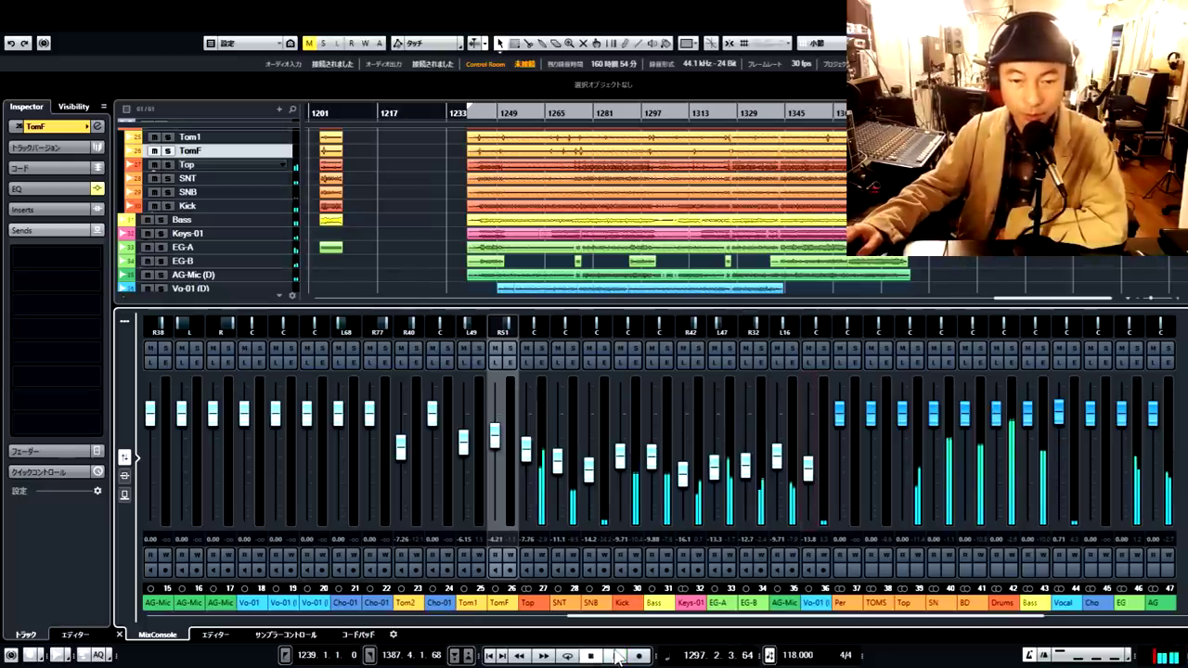
pyautogui.click(616, 656)
pyautogui.moveTo(651, 453); pyautogui.dragTo(653, 425)
pyautogui.press('s')
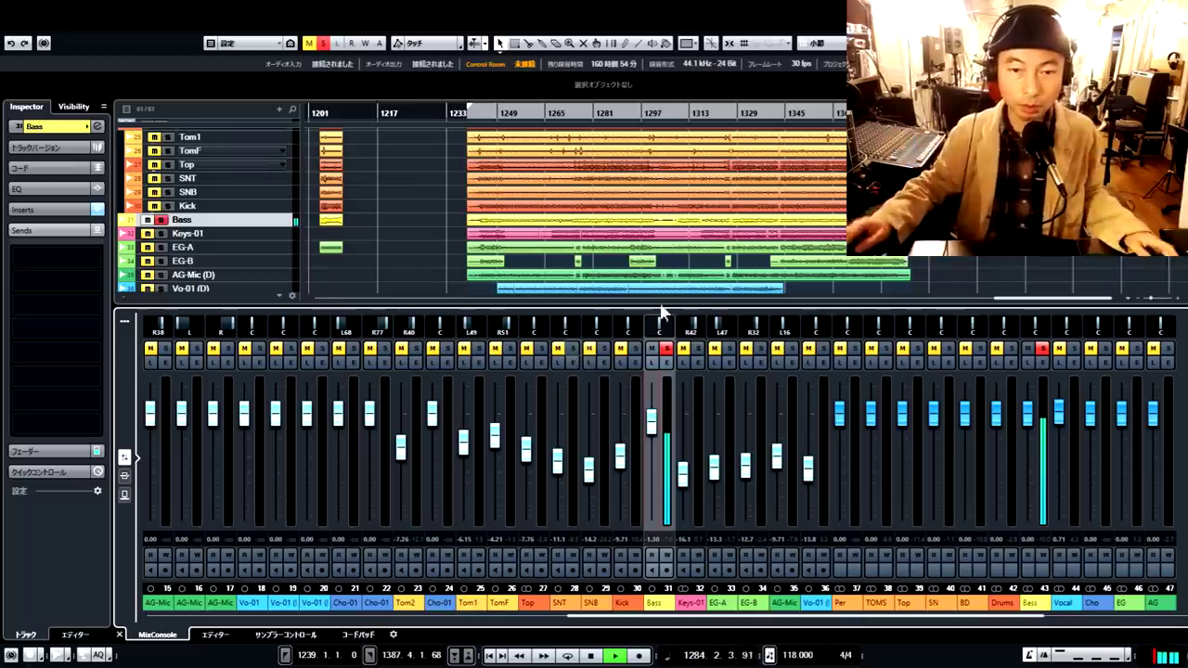
pyautogui.click(590, 655)
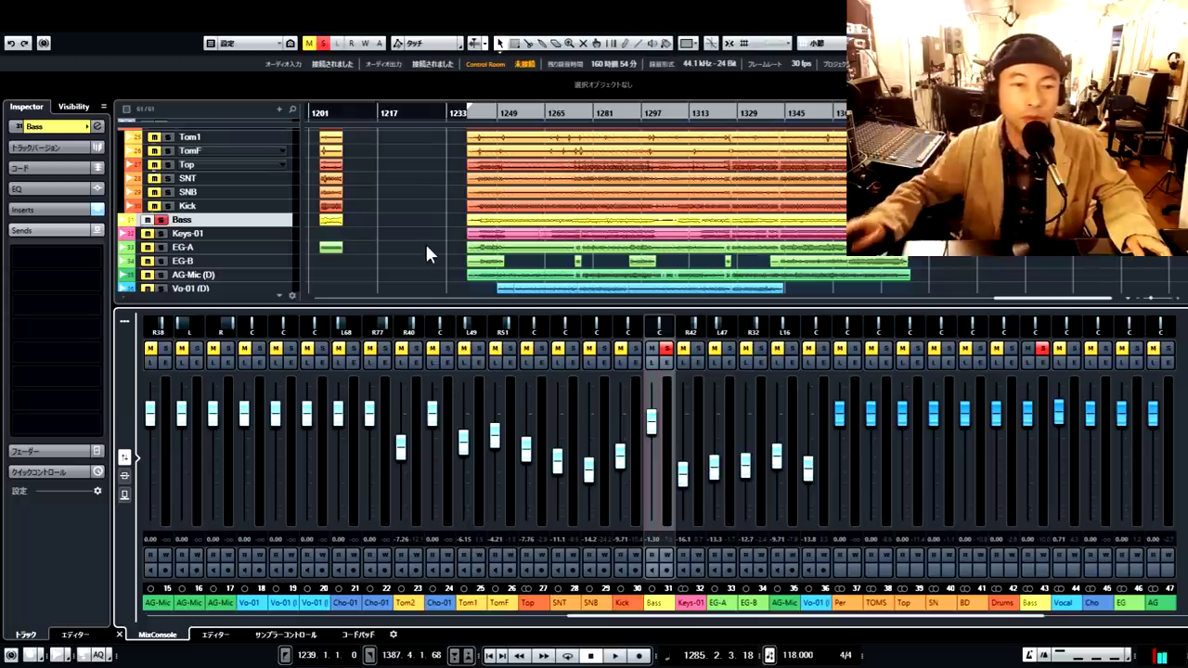
# Step: Play the song and move the solo from Bass to Kick, SNB and SNT to check the drum levels
pyautogui.click(615, 655)
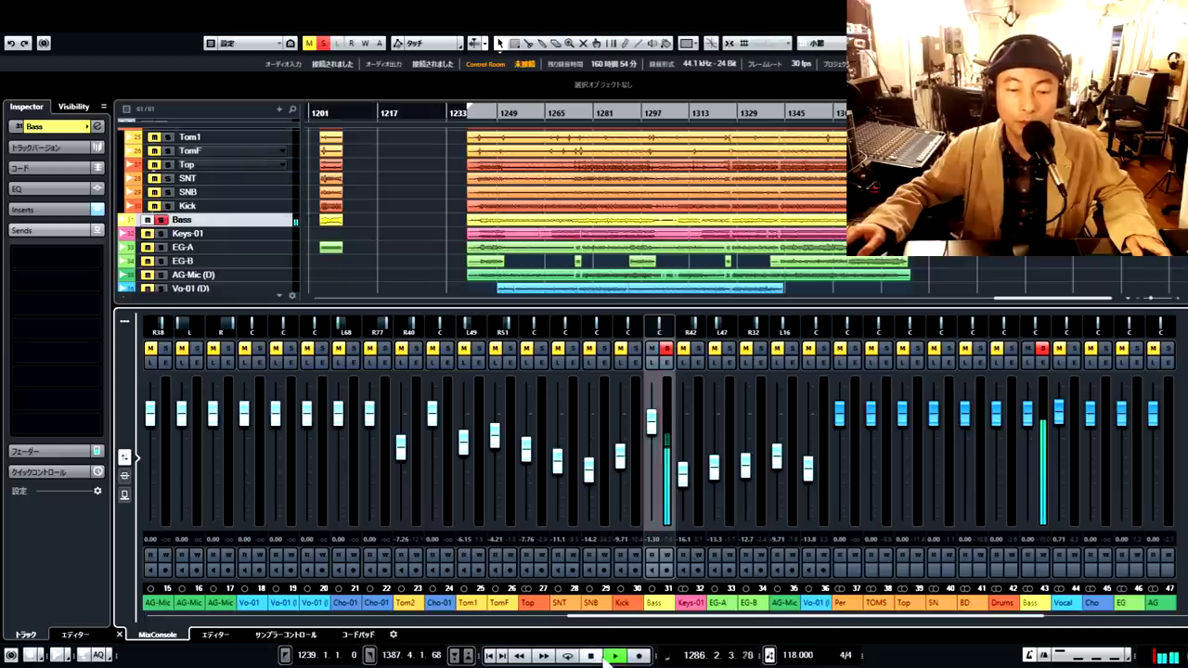
pyautogui.click(635, 347)
pyautogui.click(666, 348)
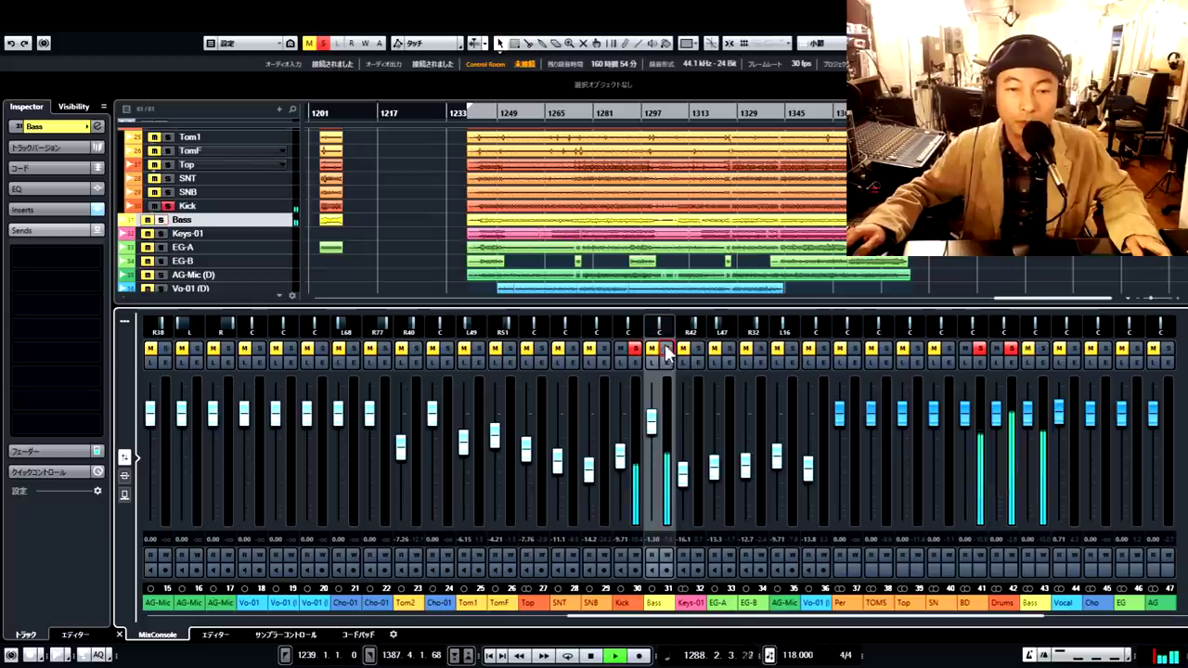
pyautogui.click(603, 347)
pyautogui.click(573, 348)
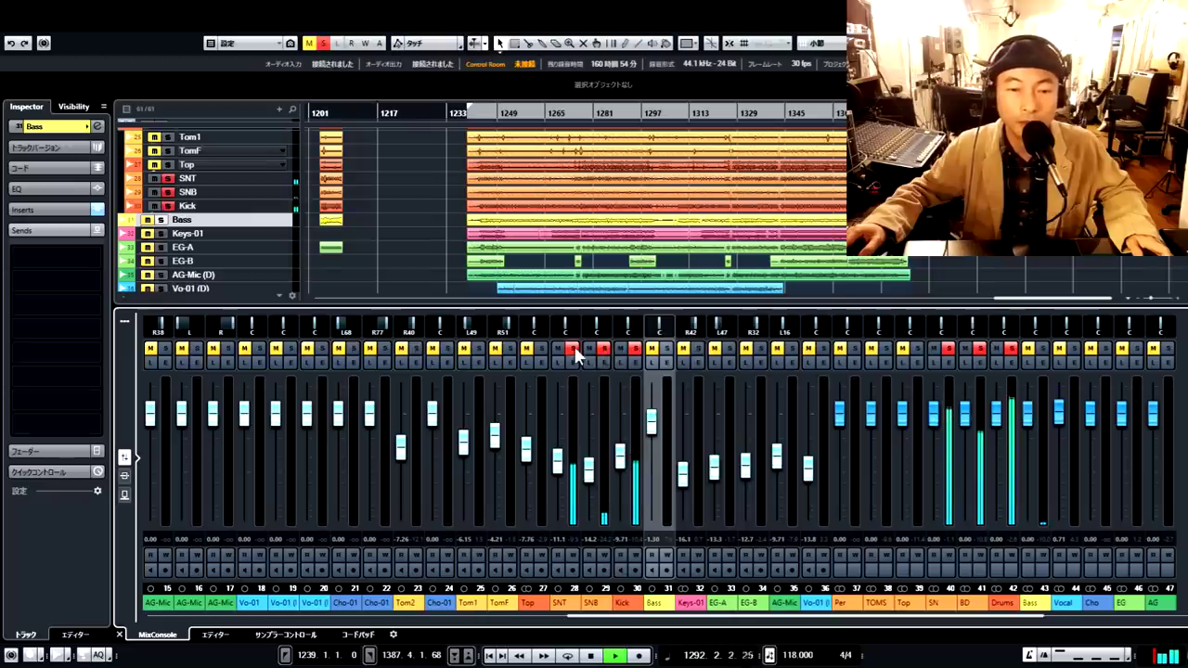
pyautogui.click(603, 348)
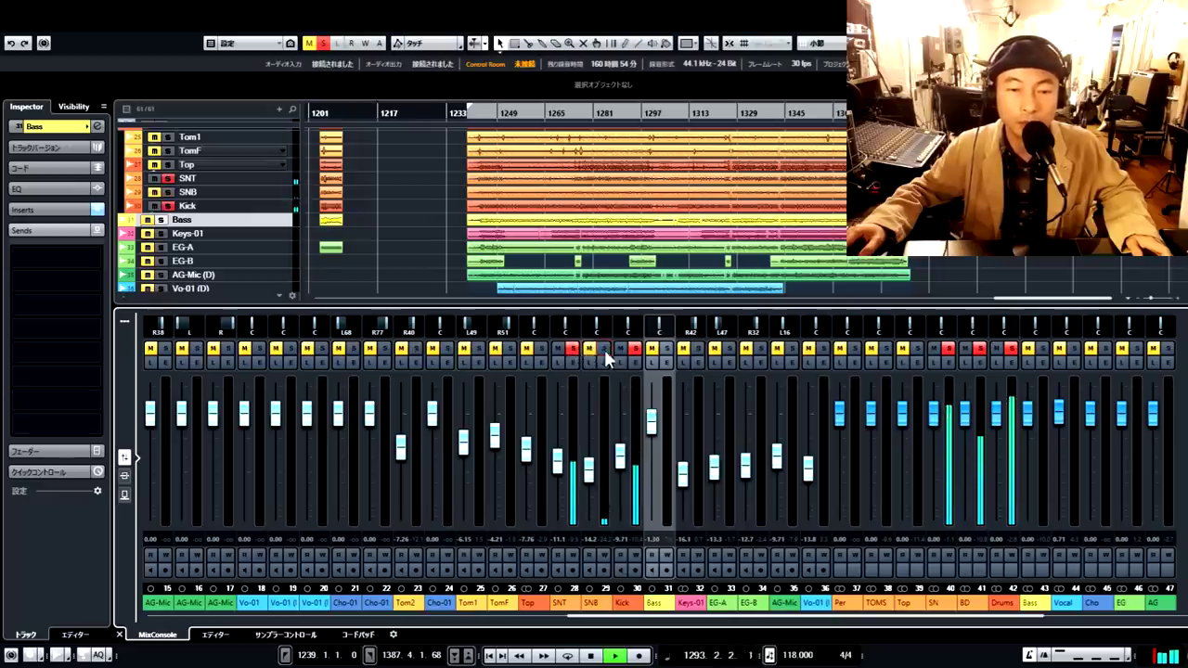
pyautogui.click(603, 350)
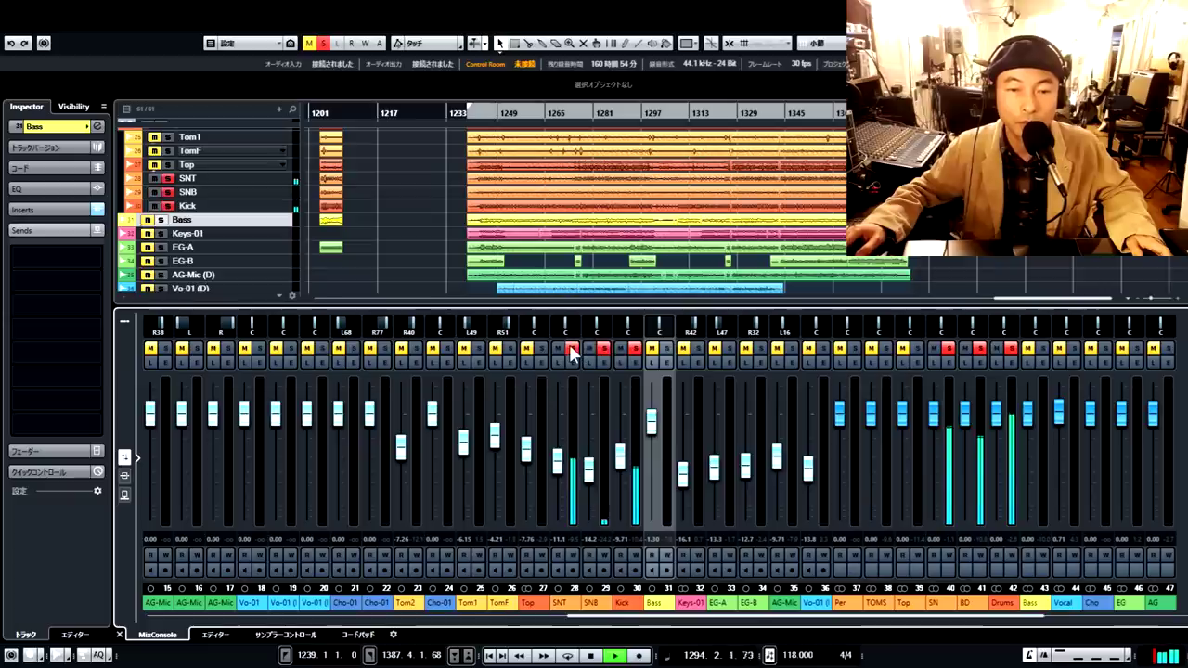
# Step: Add Top, TomF and Tom1 to the soloed drums and listen again from around bar 1277
pyautogui.click(540, 350)
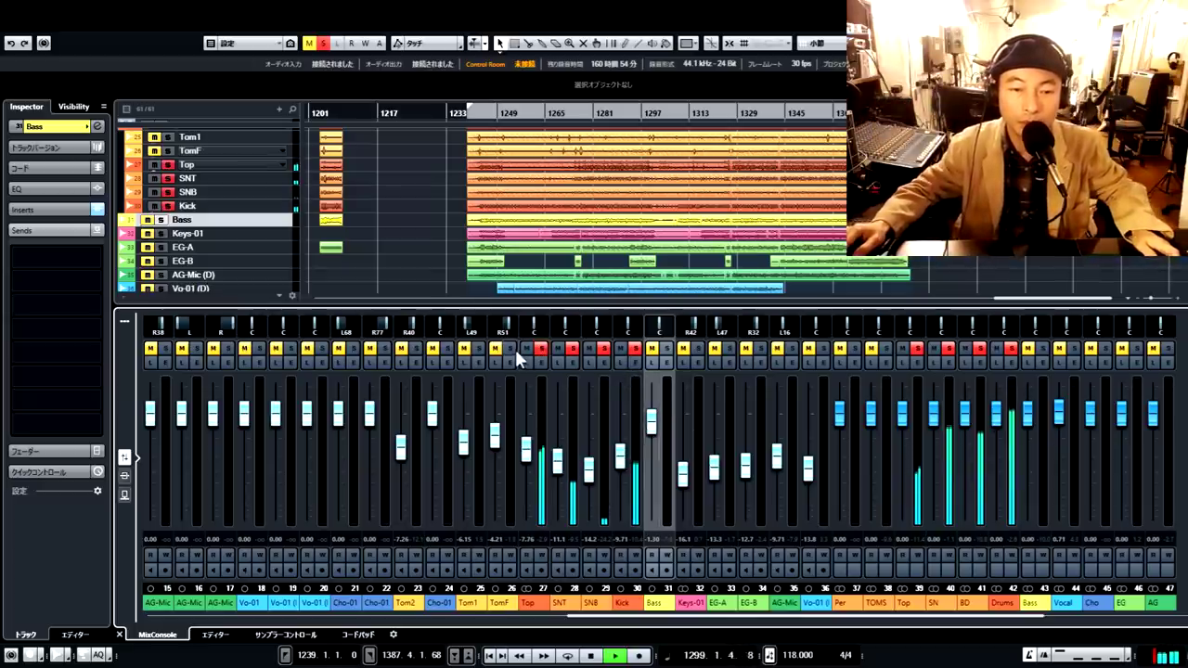
pyautogui.click(508, 347)
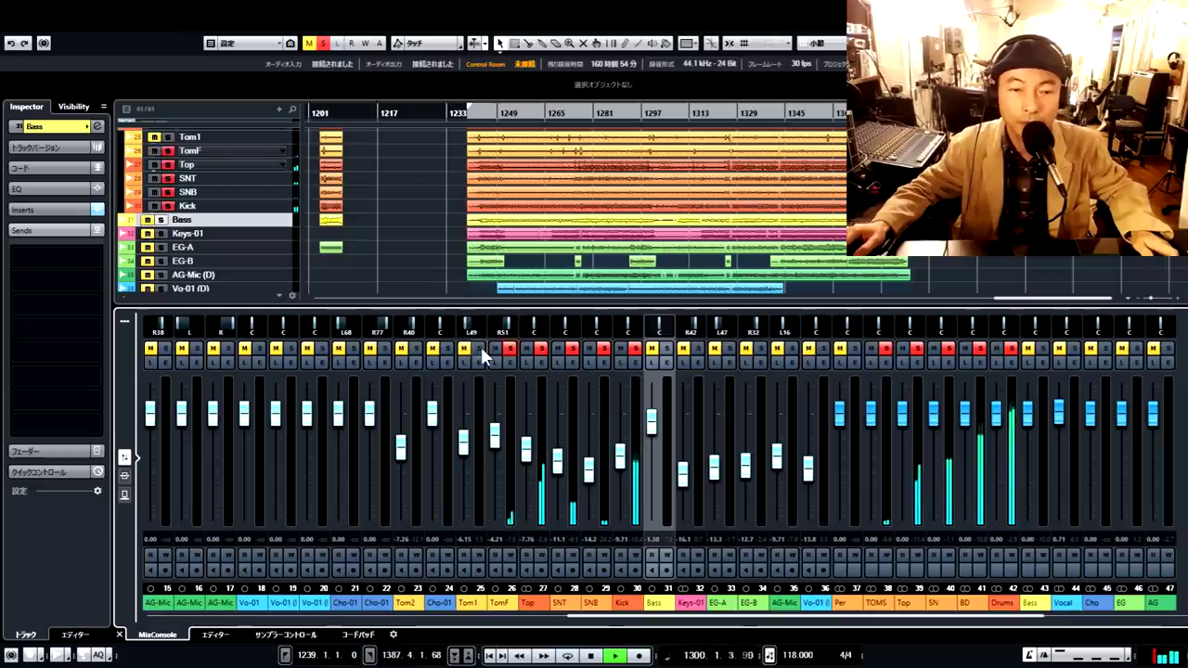
pyautogui.click(477, 347)
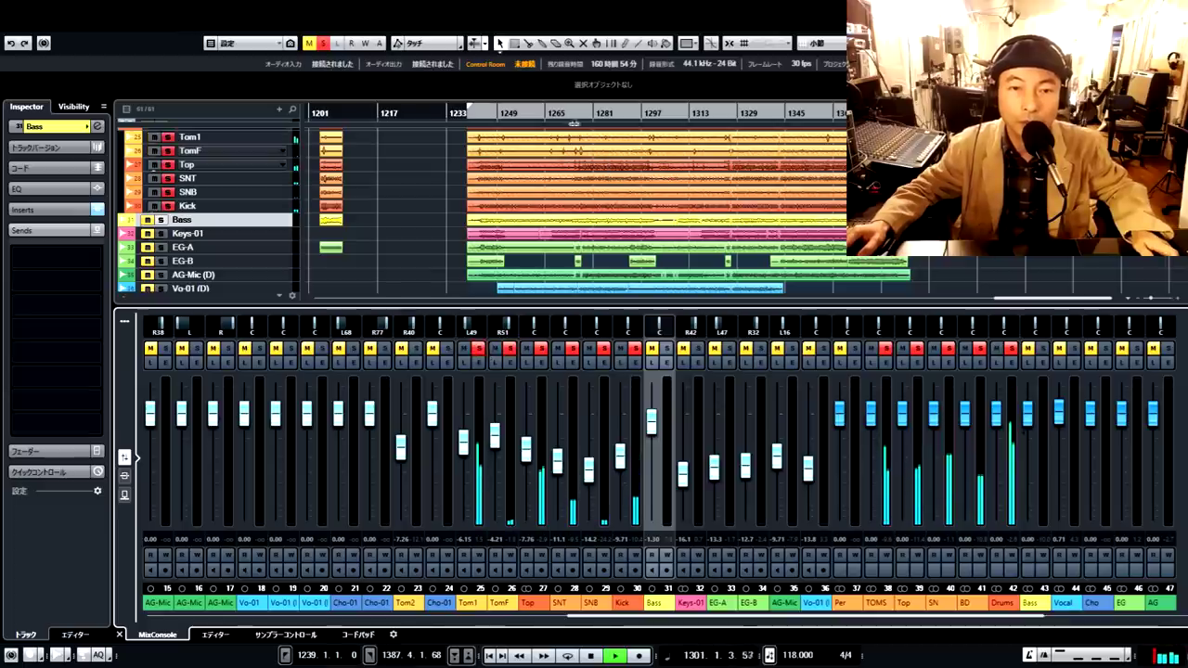
pyautogui.click(575, 125)
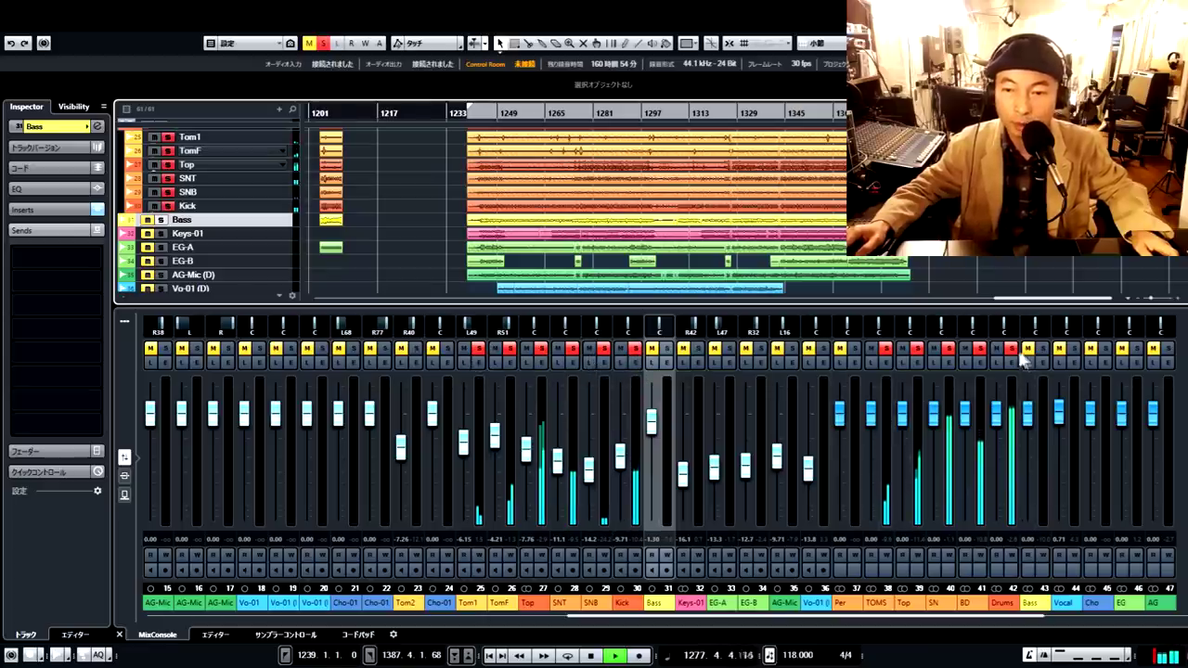
pyautogui.press('space')
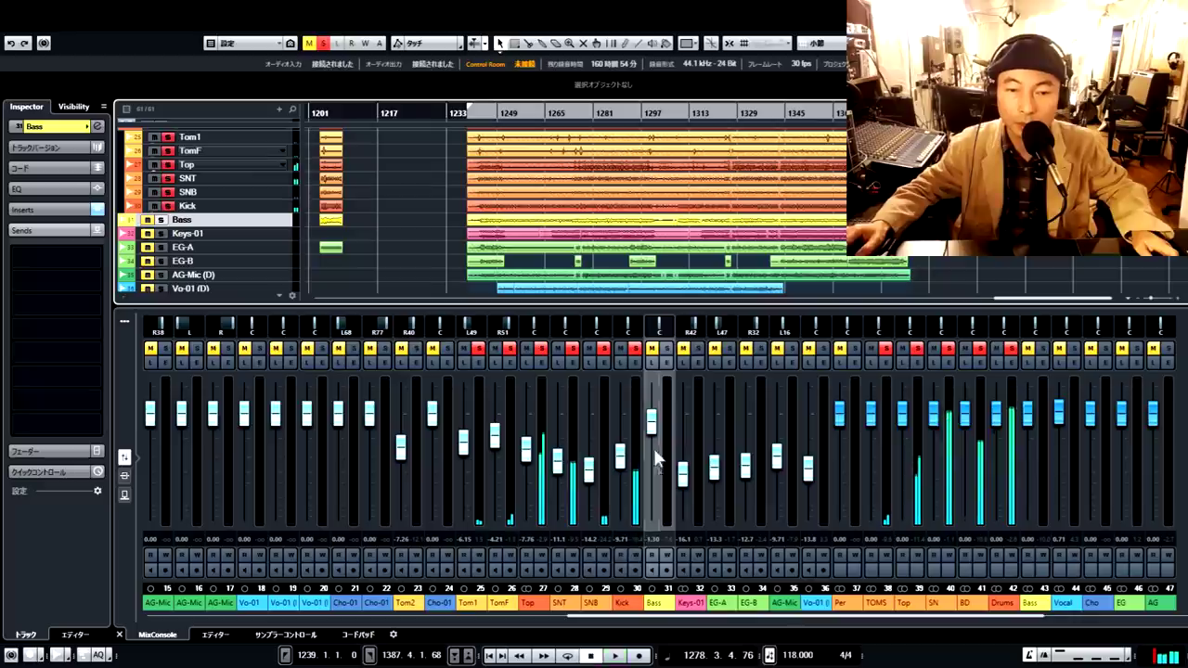
# Step: Solo only Keys-01 and raise its fader to about -6.70 dB during playback
pyautogui.click(634, 350)
pyautogui.click(614, 655)
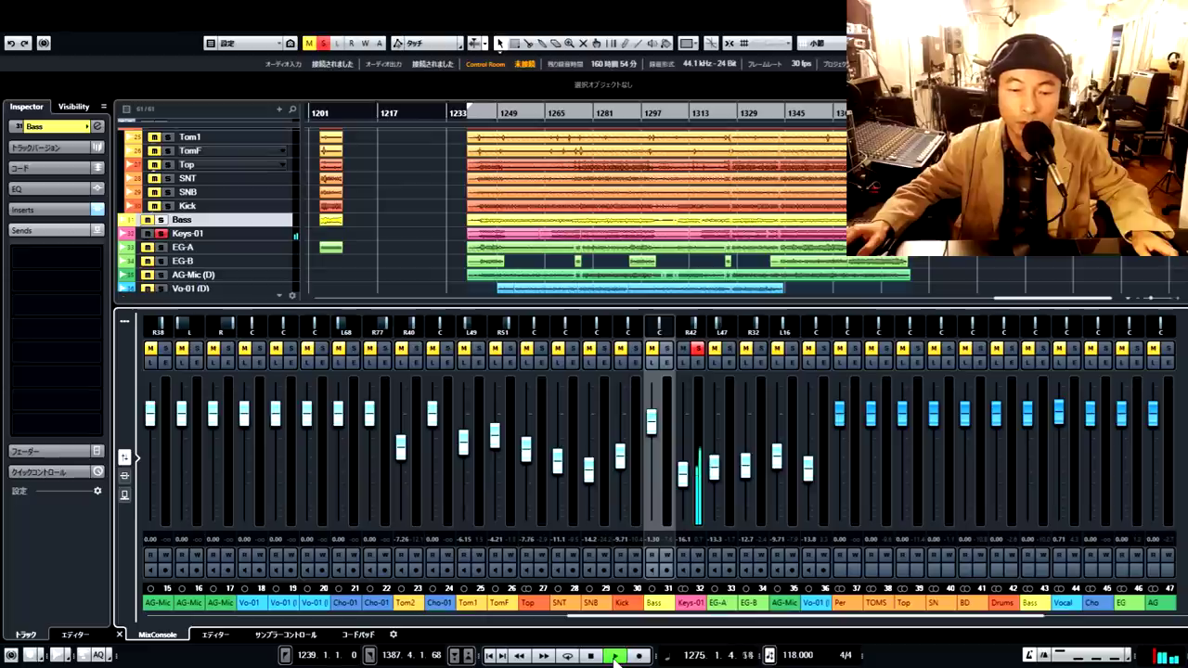
pyautogui.moveTo(681, 475); pyautogui.dragTo(700, 461)
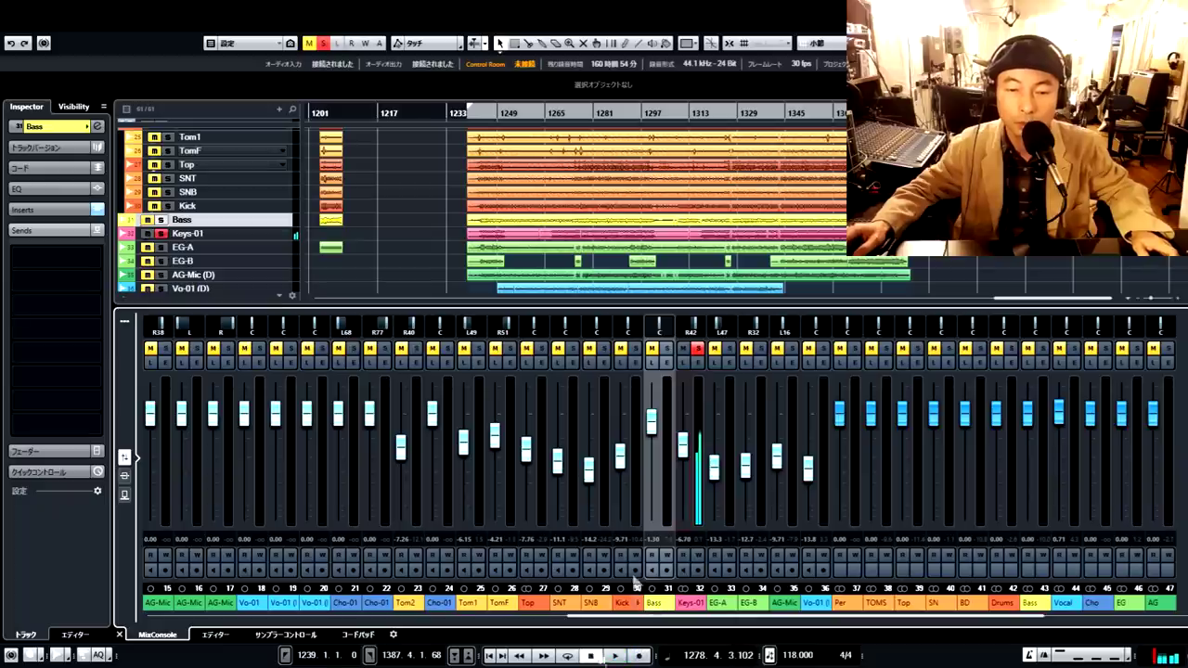
# Step: Switch the solo from Keys-01 to EG-A and raise the EG-A fader to about -7.48 dB during playback
pyautogui.click(729, 348)
pyautogui.click(698, 348)
pyautogui.click(614, 655)
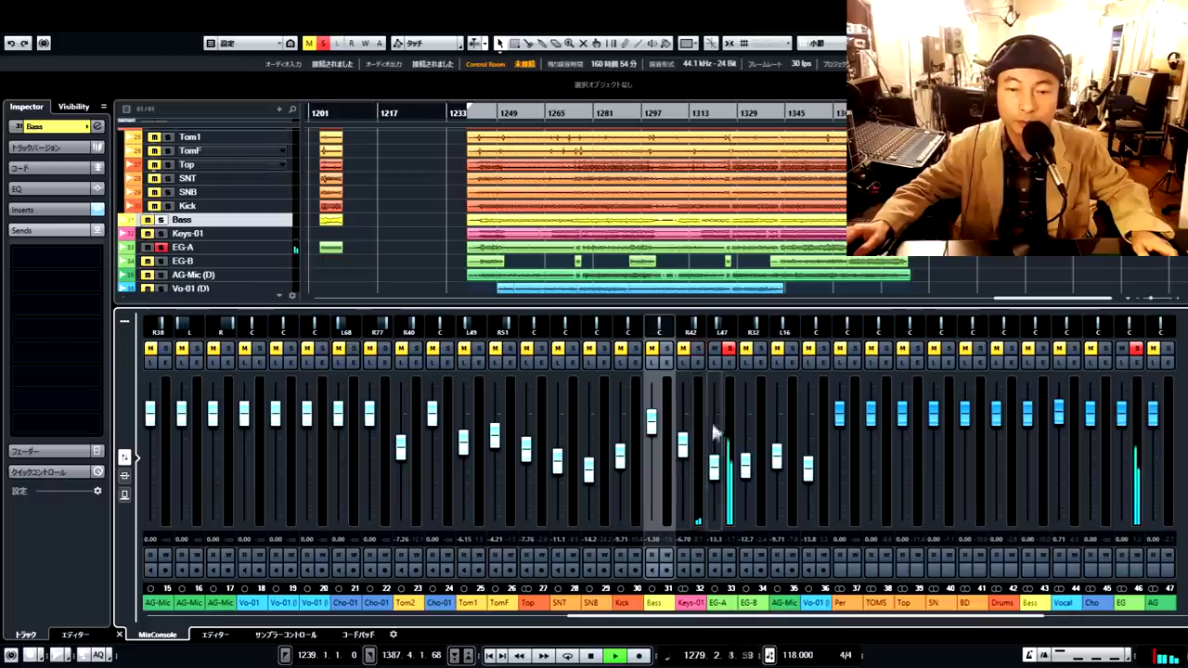
pyautogui.moveTo(711, 473); pyautogui.dragTo(718, 451)
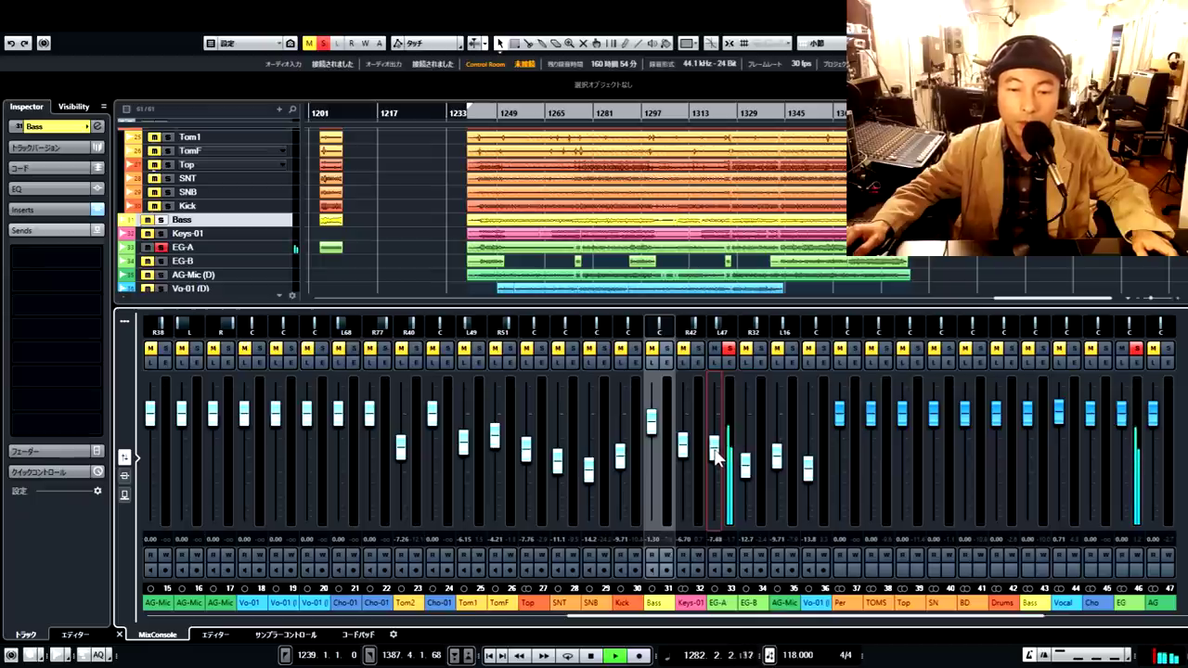
pyautogui.press('space')
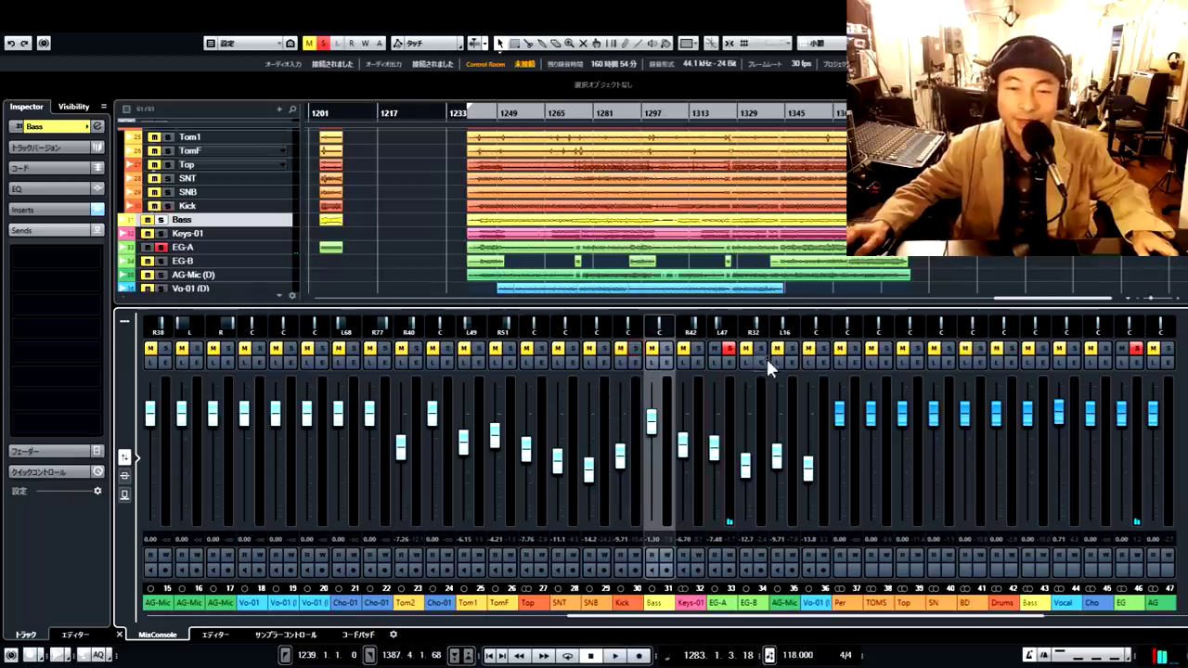
# Step: Clear all solos, solo the lead vocal on channel 36, and raise its fader to about -3.74 dB
pyautogui.hotkey('alt', 'shift', 's')
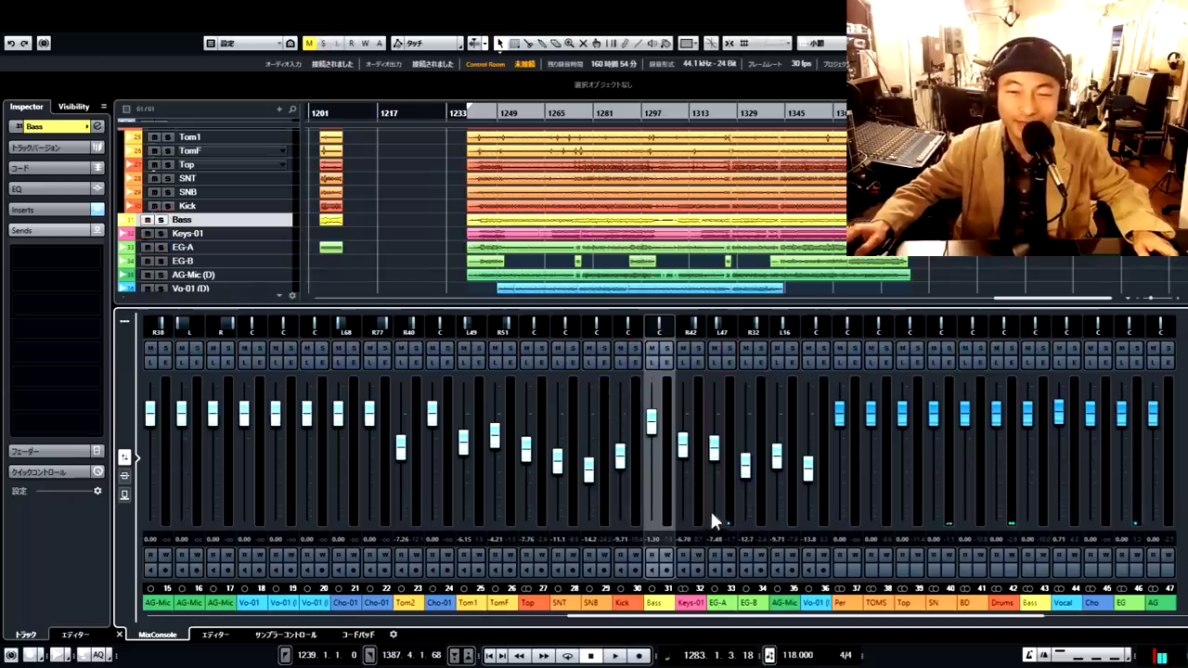
pyautogui.click(822, 348)
pyautogui.press('space')
pyautogui.moveTo(808, 473); pyautogui.dragTo(809, 447)
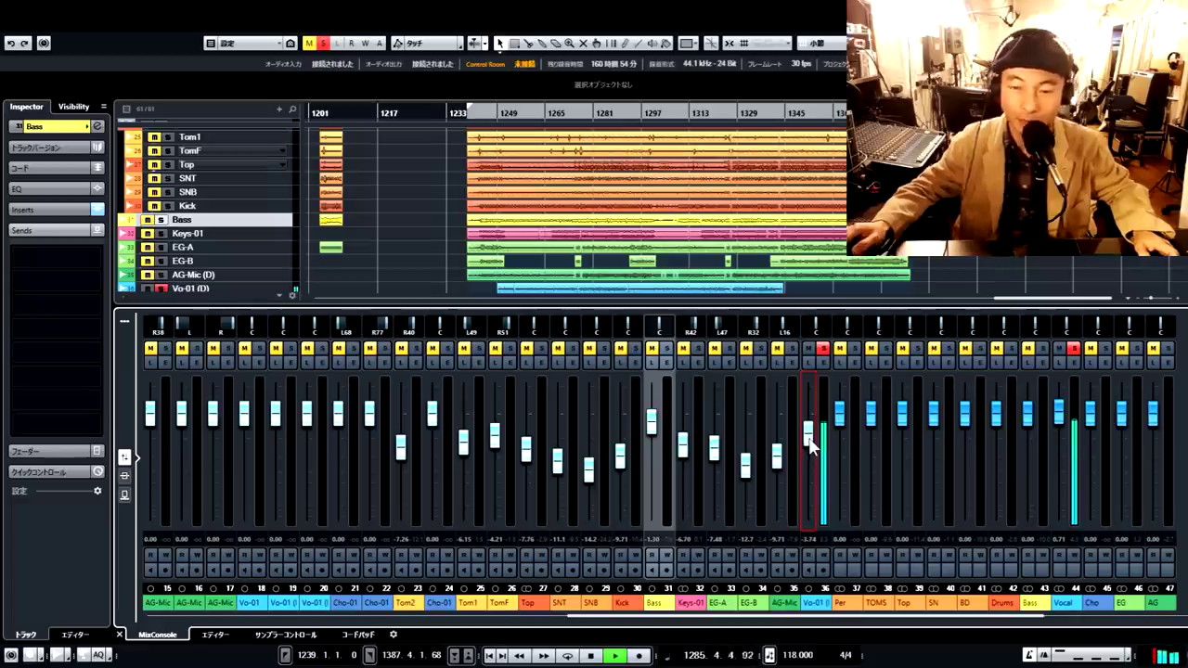
# Step: Solo the AG-Mic track on channel 35 instead of the vocal and raise its fader to about -2.25 dB
pyautogui.click(789, 350)
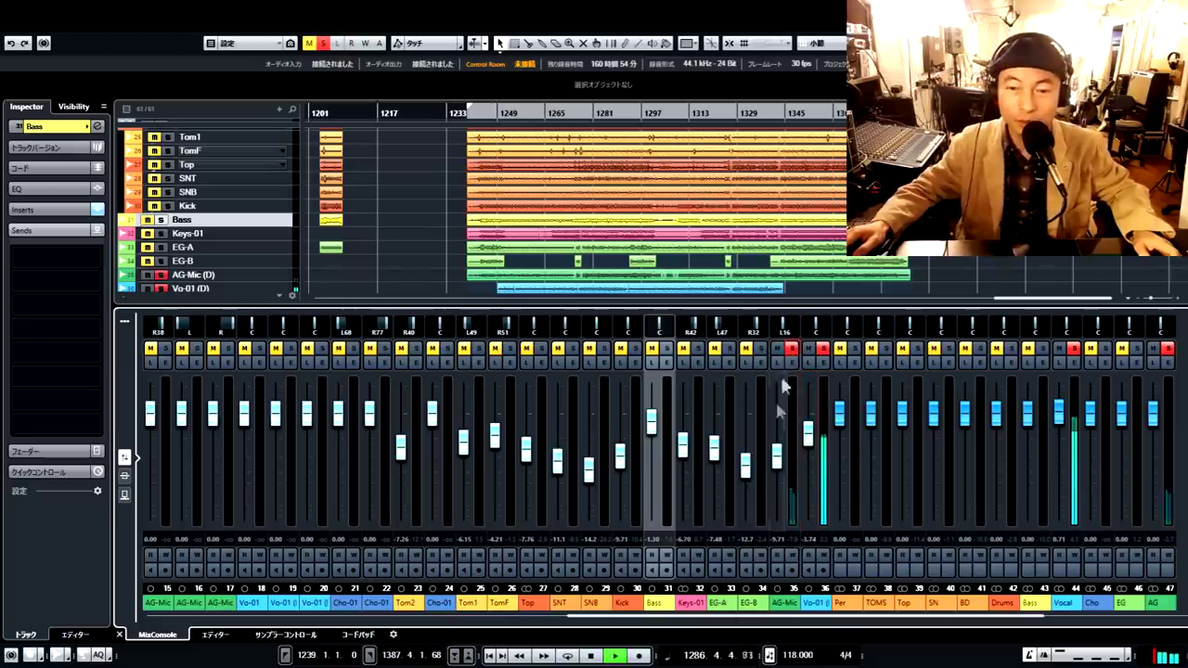
pyautogui.moveTo(780, 455); pyautogui.dragTo(782, 427)
pyautogui.click(820, 348)
pyautogui.moveTo(778, 425); pyautogui.dragTo(785, 434)
pyautogui.click(590, 655)
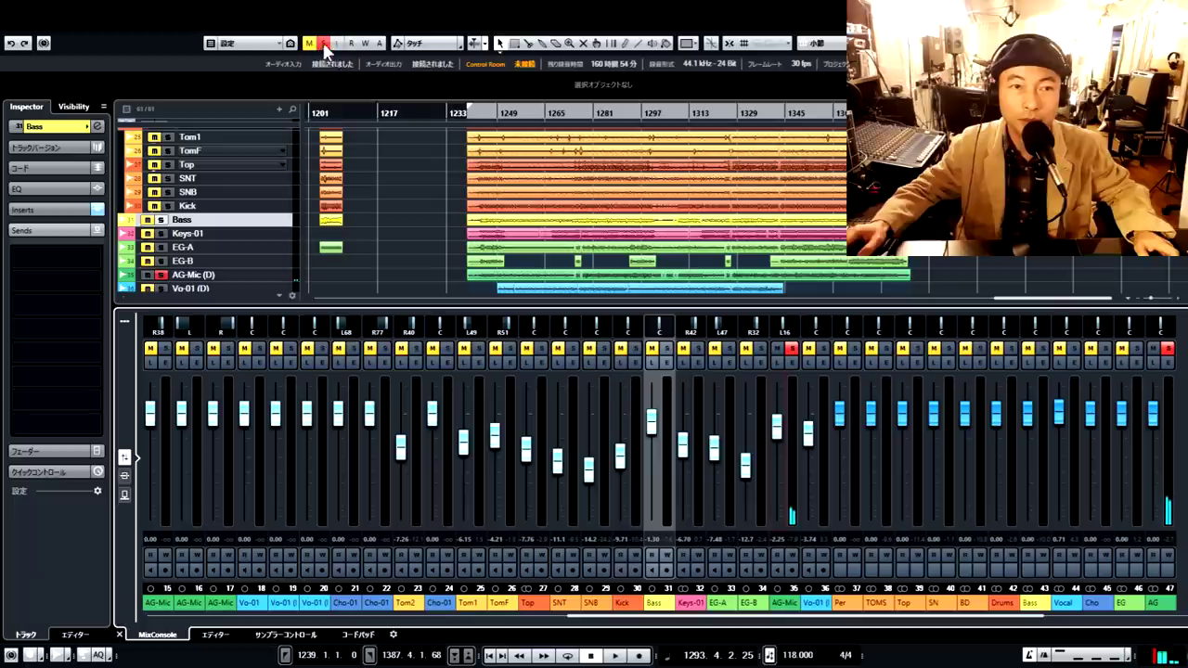
# Step: Play the full mix without solos and lower the lead vocal fader on channel 36 to about -4.68 dB
pyautogui.press('space')
pyautogui.click(603, 112)
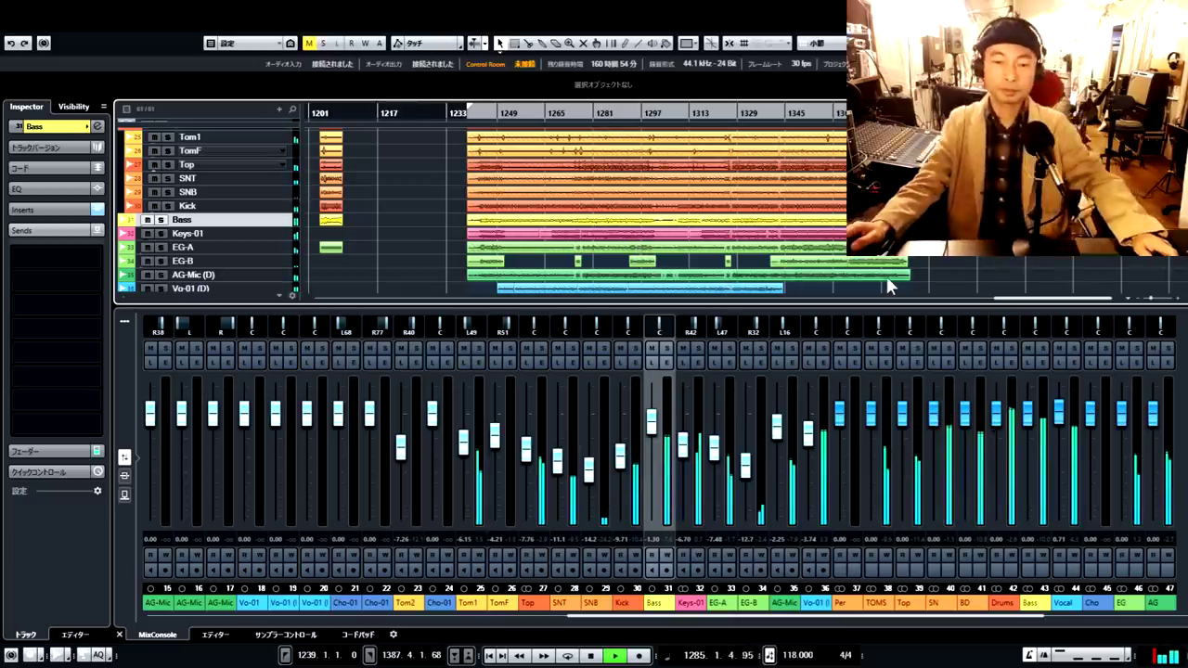
pyautogui.moveTo(808, 432); pyautogui.dragTo(807, 440)
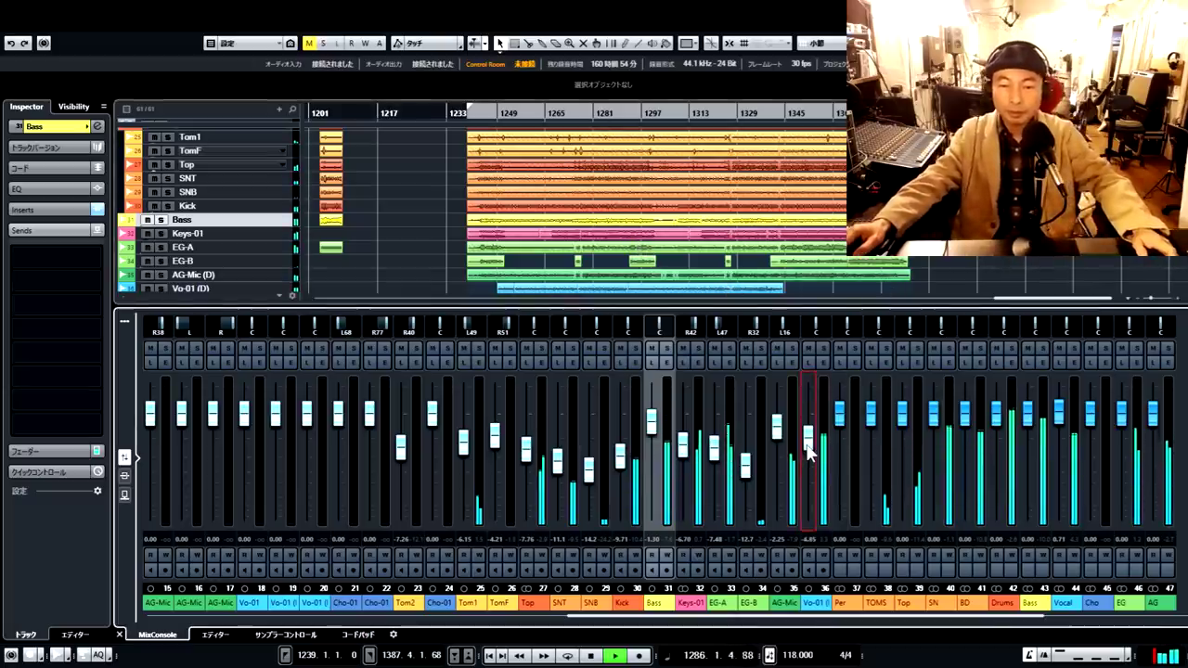
pyautogui.click(590, 656)
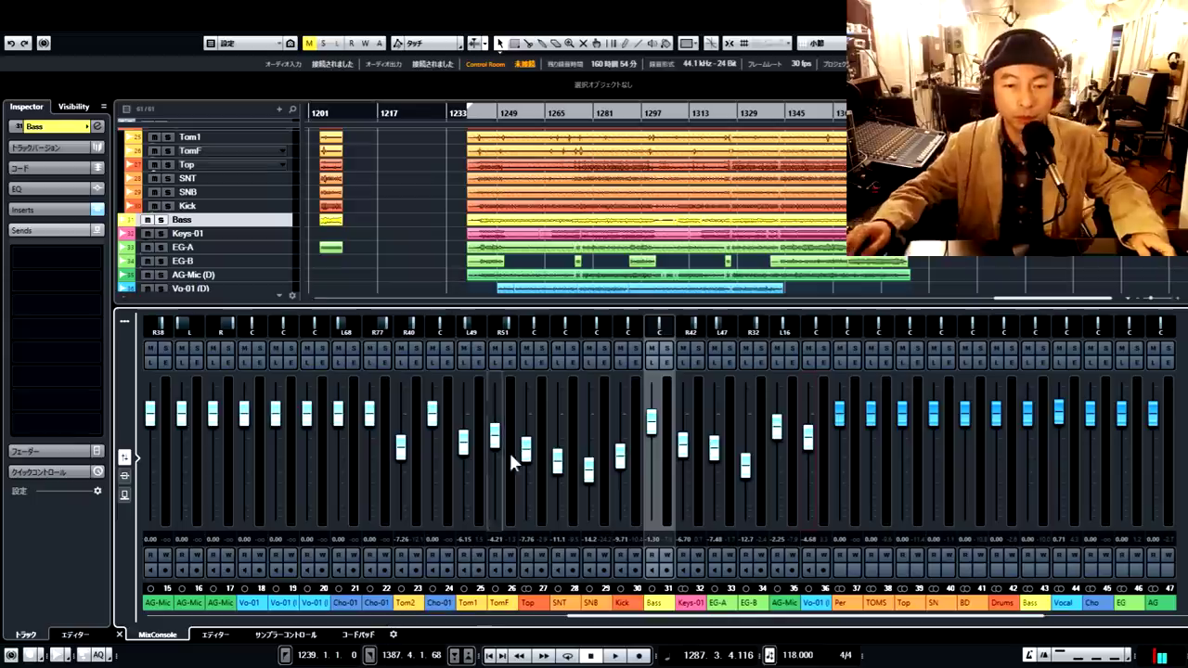
# Step: Lower the Bass fader to about -3.03 dB, checking the full mix with a short playback
pyautogui.moveTo(655, 434); pyautogui.dragTo(657, 445)
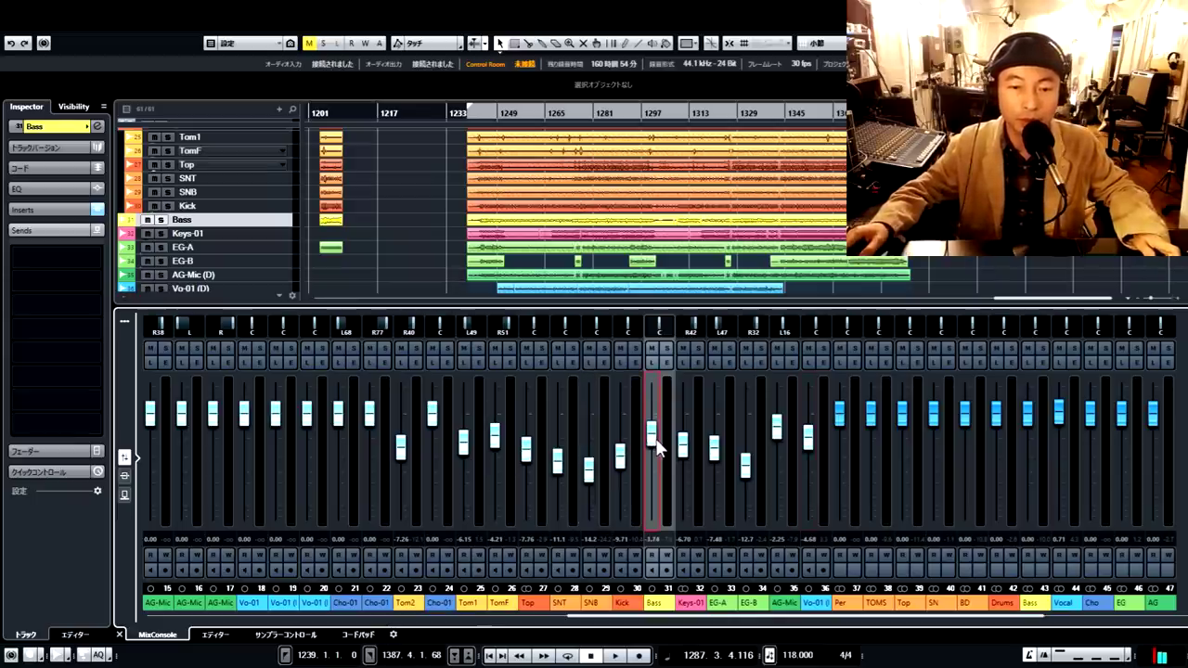
pyautogui.click(615, 656)
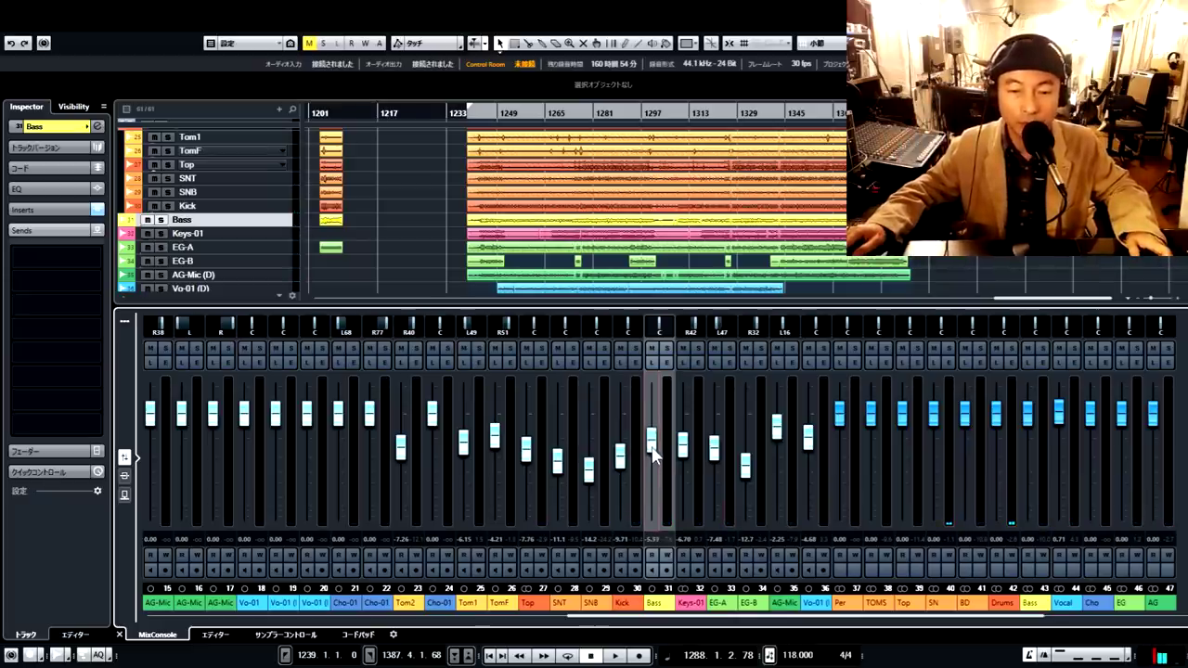
pyautogui.moveTo(654, 451); pyautogui.dragTo(654, 446)
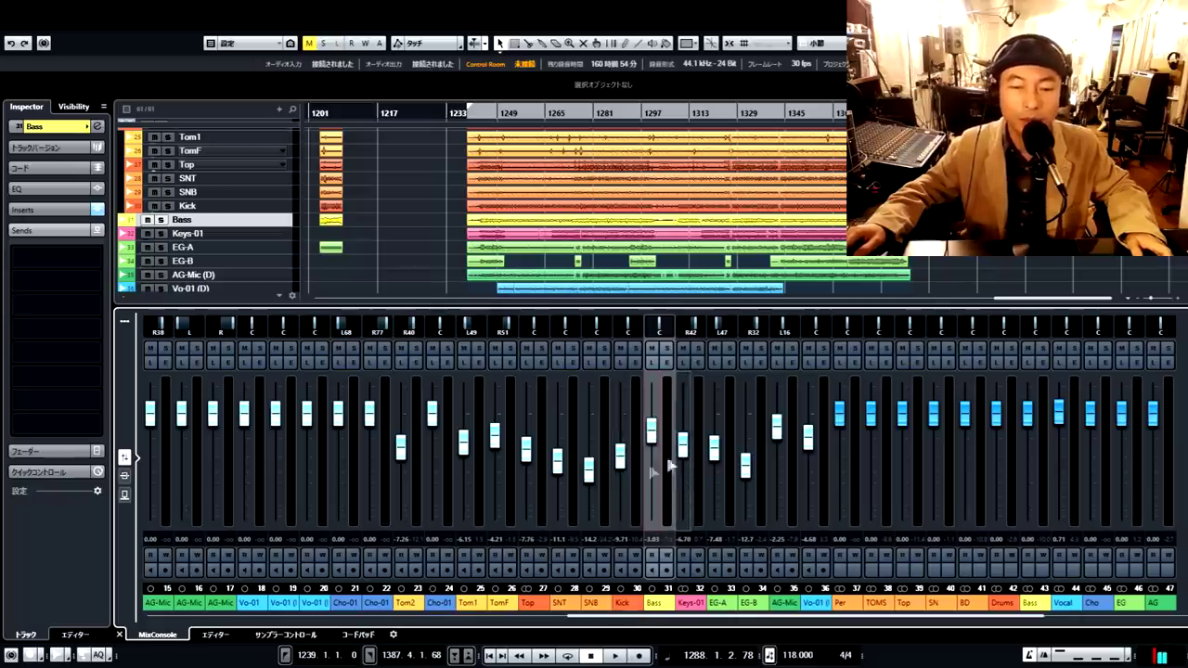
# Step: Rebalance the faders: SNB to about -7.81, Kick to -10.7, Bass to -3.89, Keys-01 to -13.8 and EG-A to -16.6 dB
pyautogui.moveTo(623, 469); pyautogui.dragTo(597, 437)
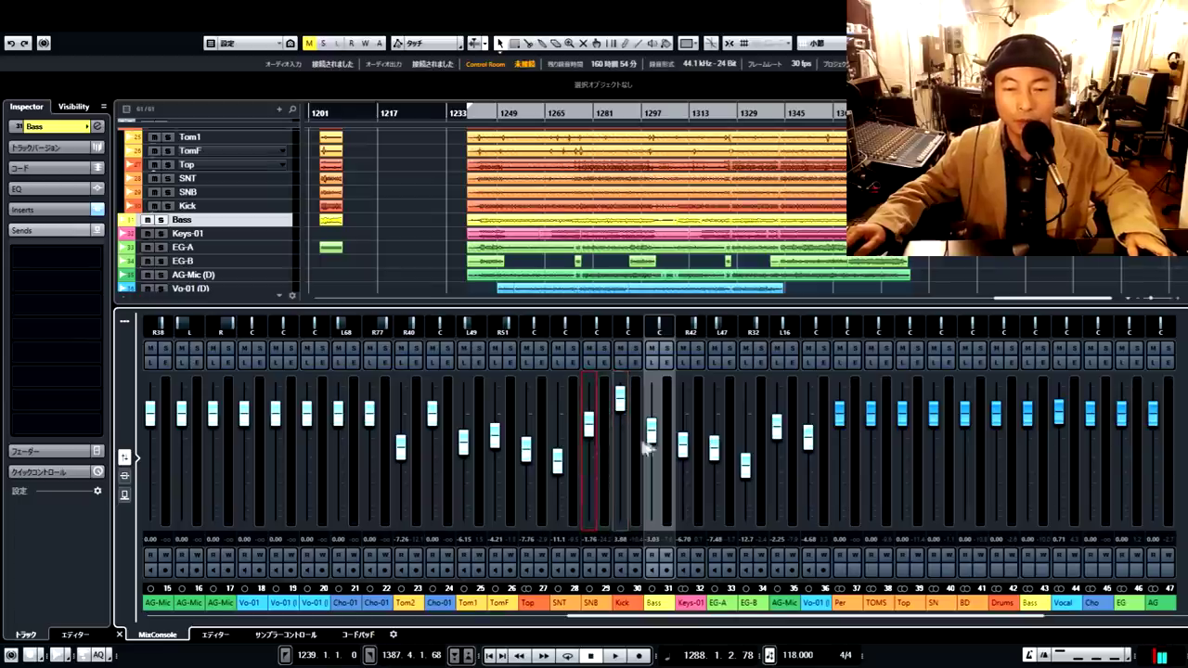
pyautogui.moveTo(682, 449); pyautogui.dragTo(714, 480)
pyautogui.click(713, 450)
pyautogui.moveTo(683, 422); pyautogui.dragTo(684, 478)
pyautogui.moveTo(620, 404); pyautogui.dragTo(620, 458)
pyautogui.moveTo(588, 424); pyautogui.dragTo(590, 455)
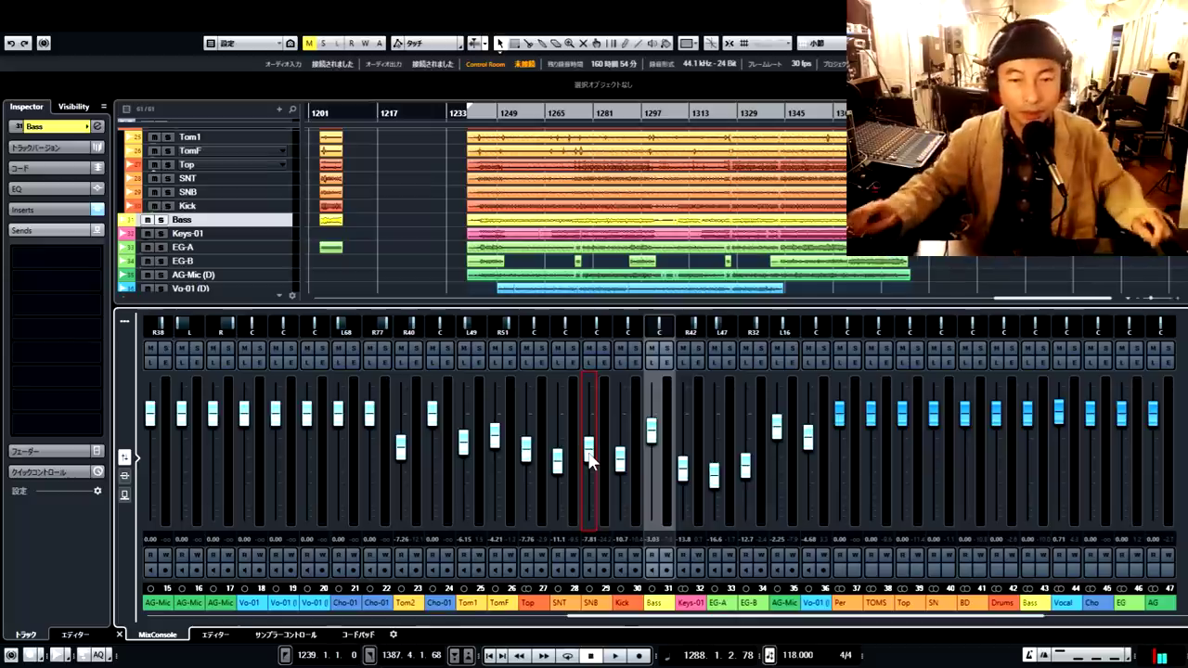
pyautogui.moveTo(652, 439); pyautogui.dragTo(651, 461)
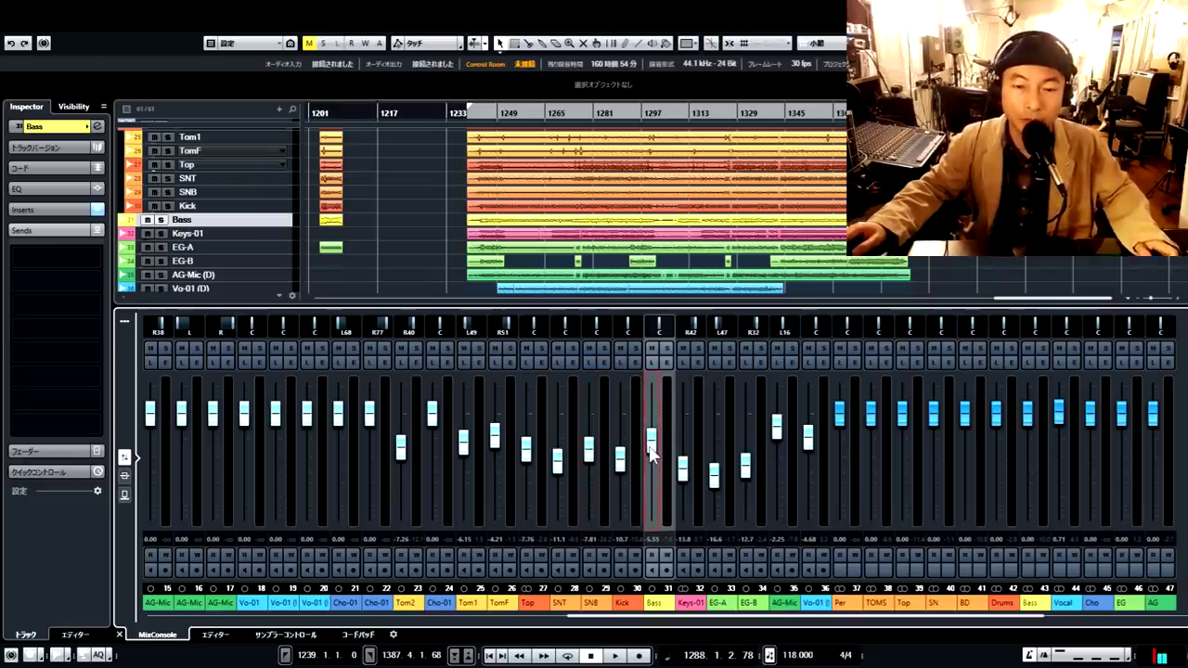
pyautogui.scroll(2, 651, 452)
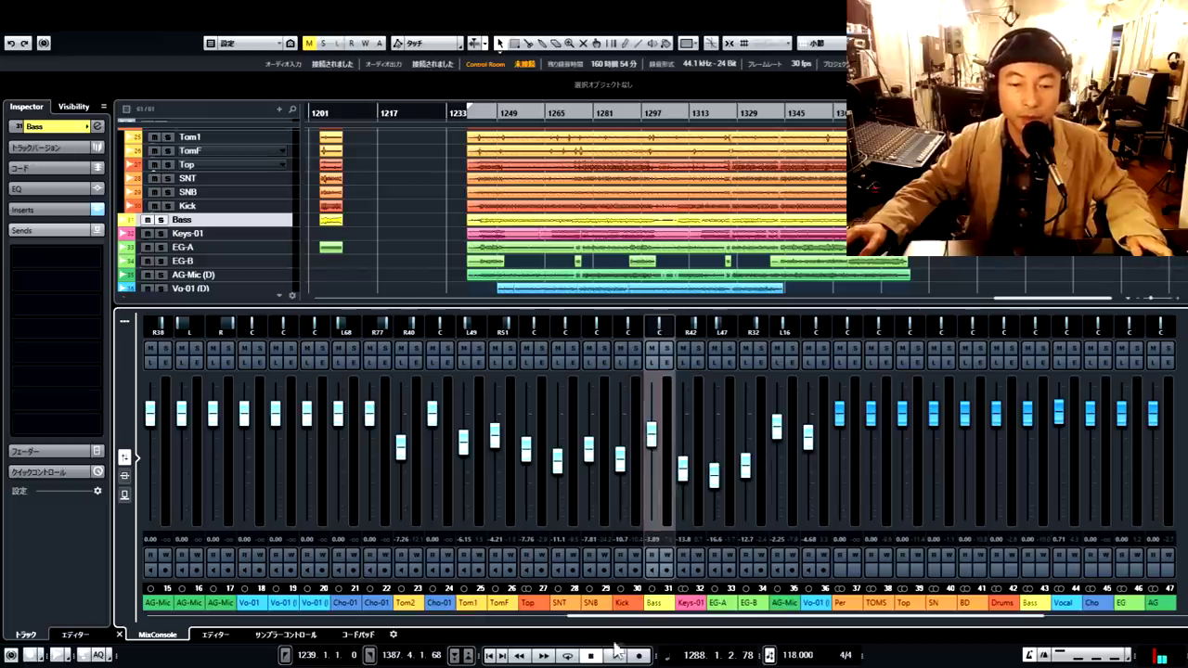
# Step: Play the song with only Bass soloed and raise its fader to about -1.42 dB
pyautogui.press('s')
pyautogui.press('space')
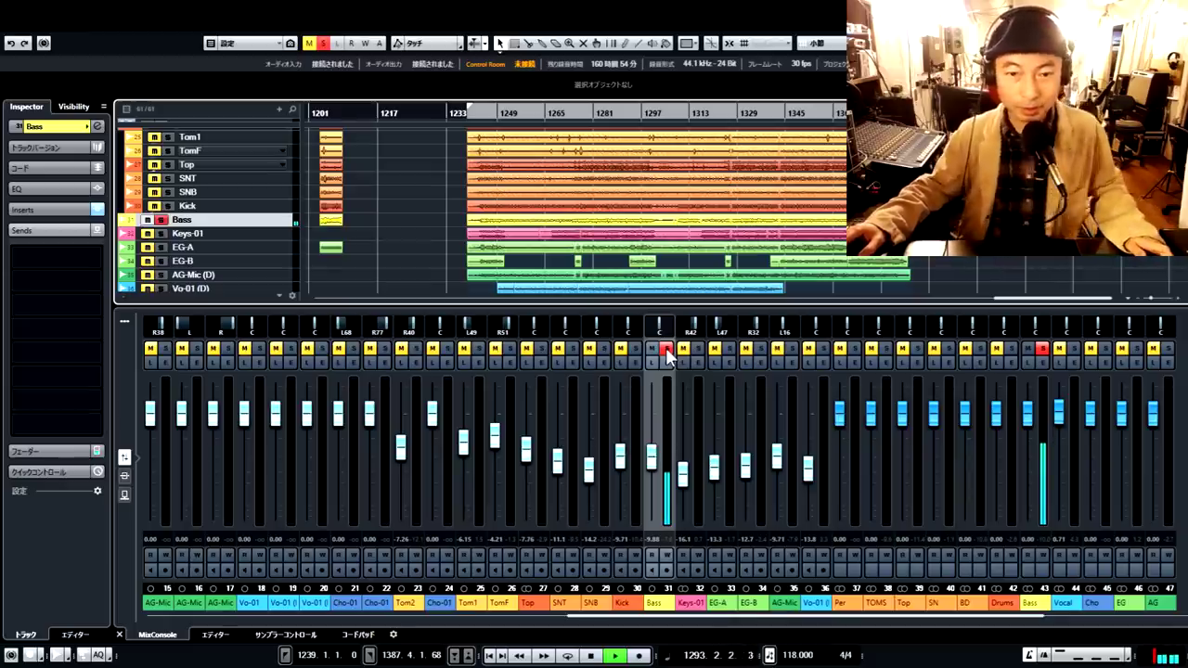
pyautogui.moveTo(651, 457); pyautogui.dragTo(652, 436)
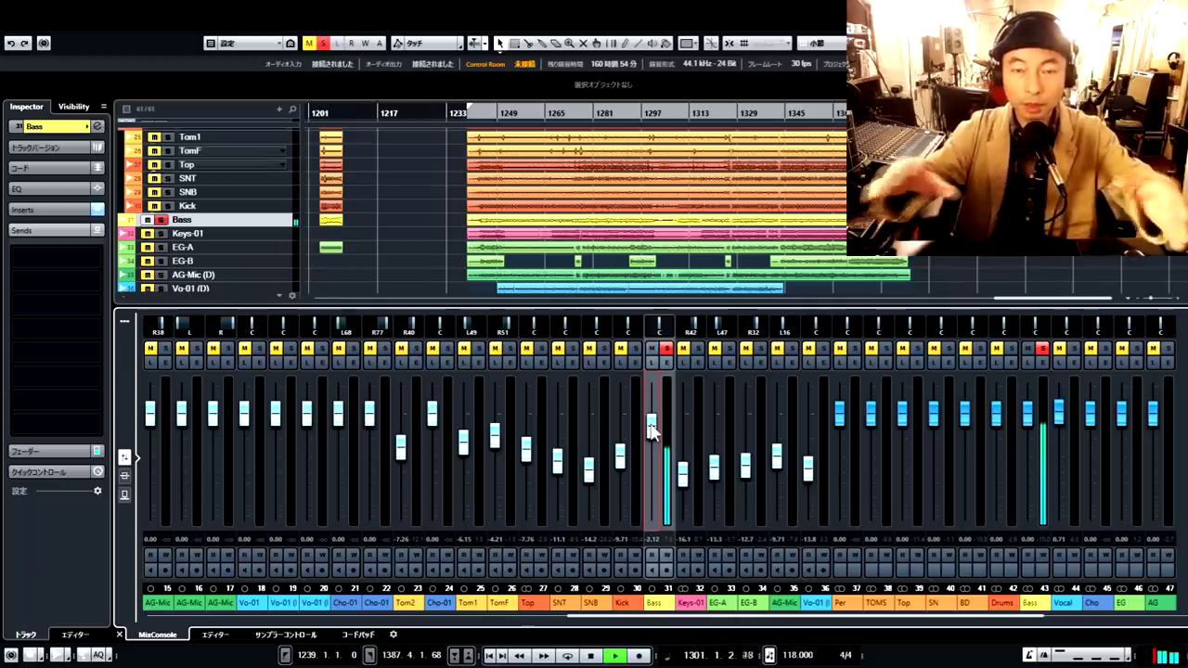
pyautogui.scroll(3, 652, 429)
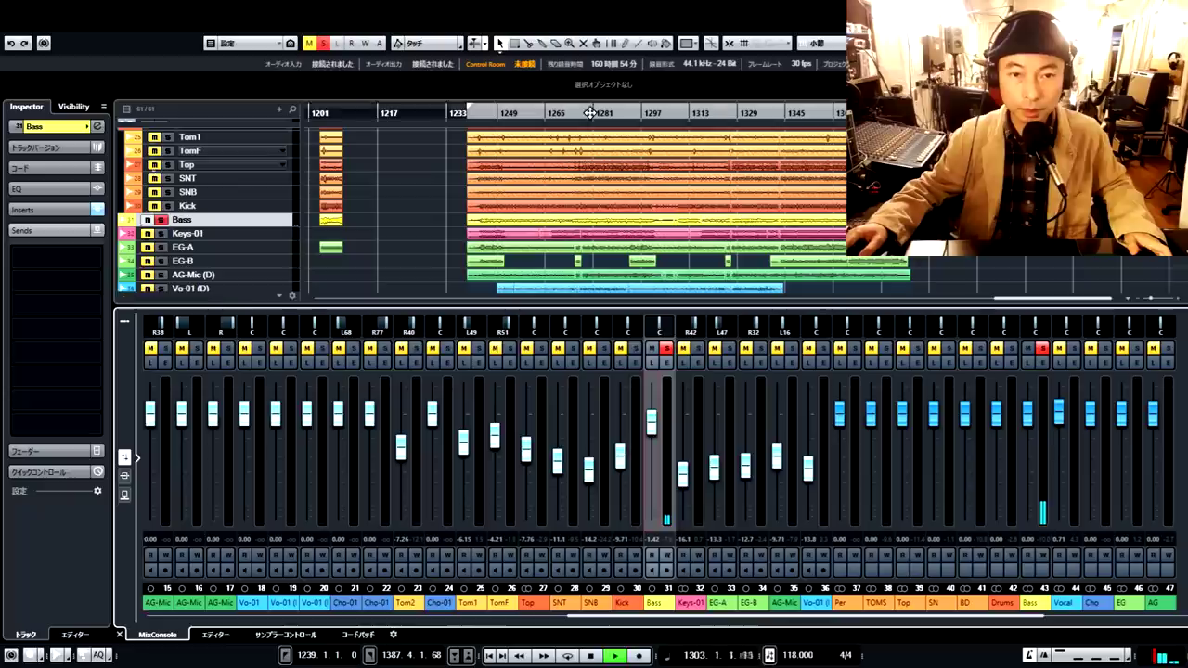
# Step: Fine-tune the soloed Bass fader to about -1.53 dB and set the AG-Mic fader on channel 35 to about -2.25 dB
pyautogui.click(653, 426)
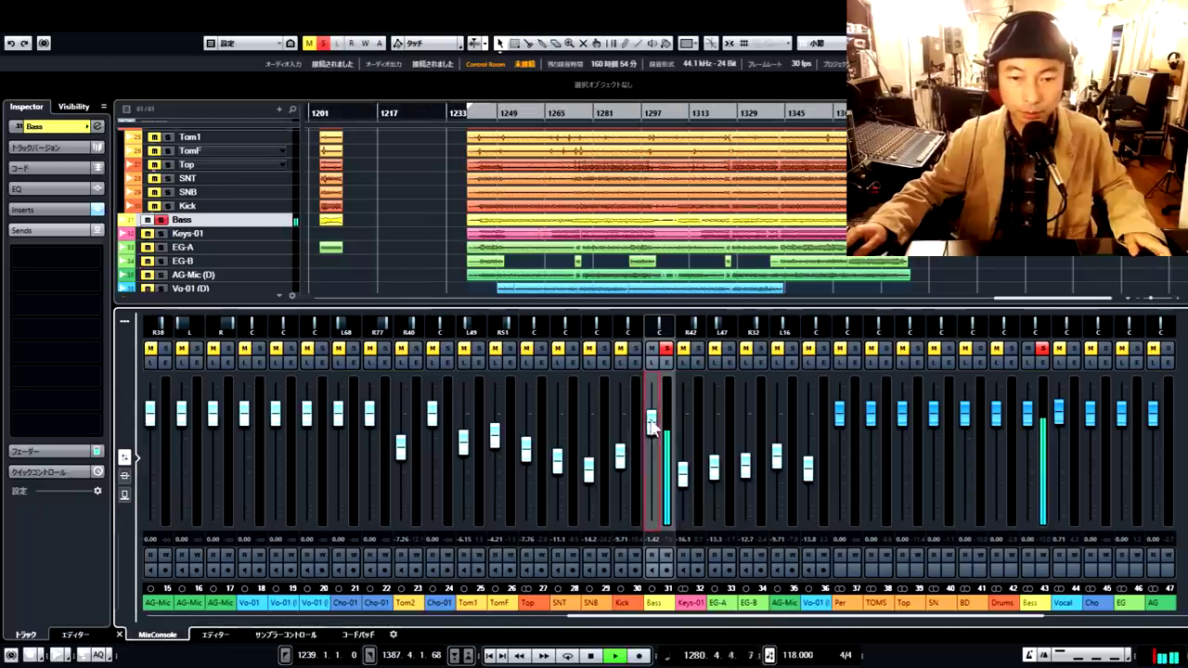
pyautogui.moveTo(652, 427); pyautogui.dragTo(652, 426)
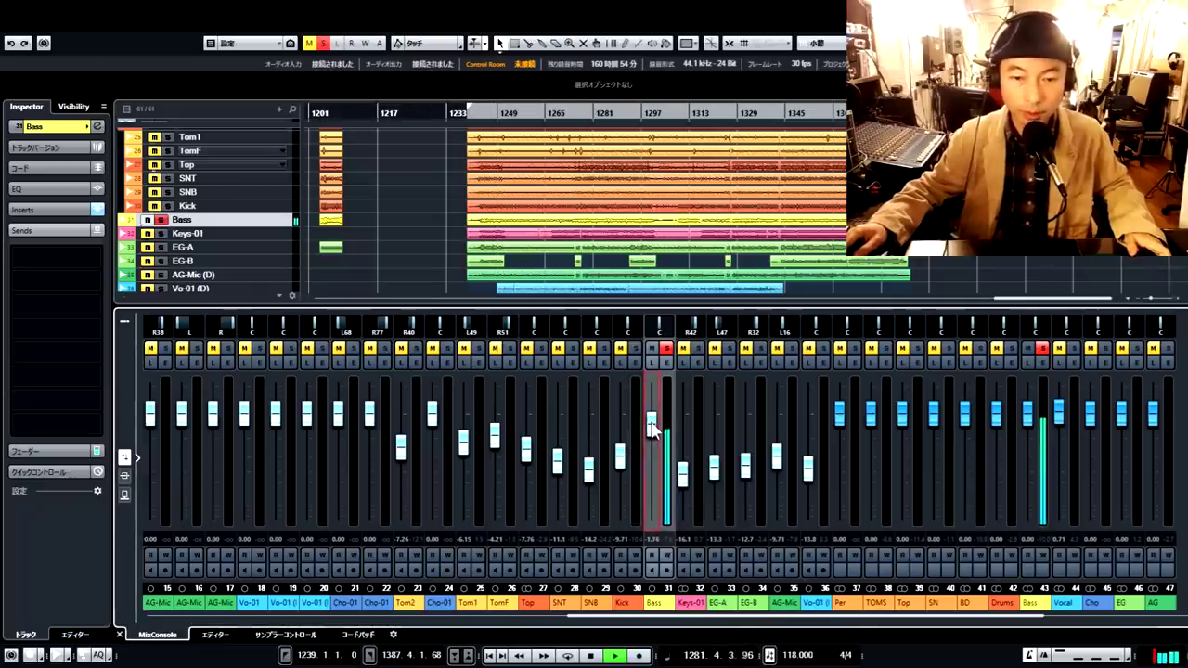
pyautogui.moveTo(777, 460); pyautogui.dragTo(777, 434)
# Step: Solo the lead vocal on channel 36 alongside Bass and raise its fader to about 1.03 dB during playback
pyautogui.click(823, 349)
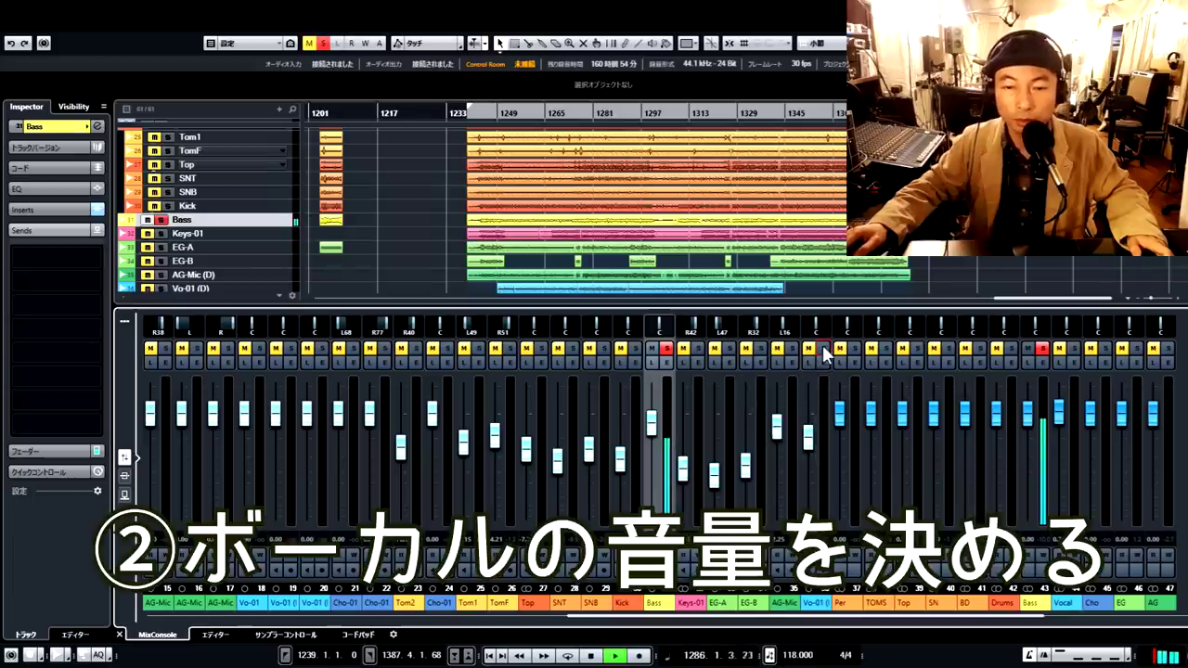
pyautogui.click(823, 350)
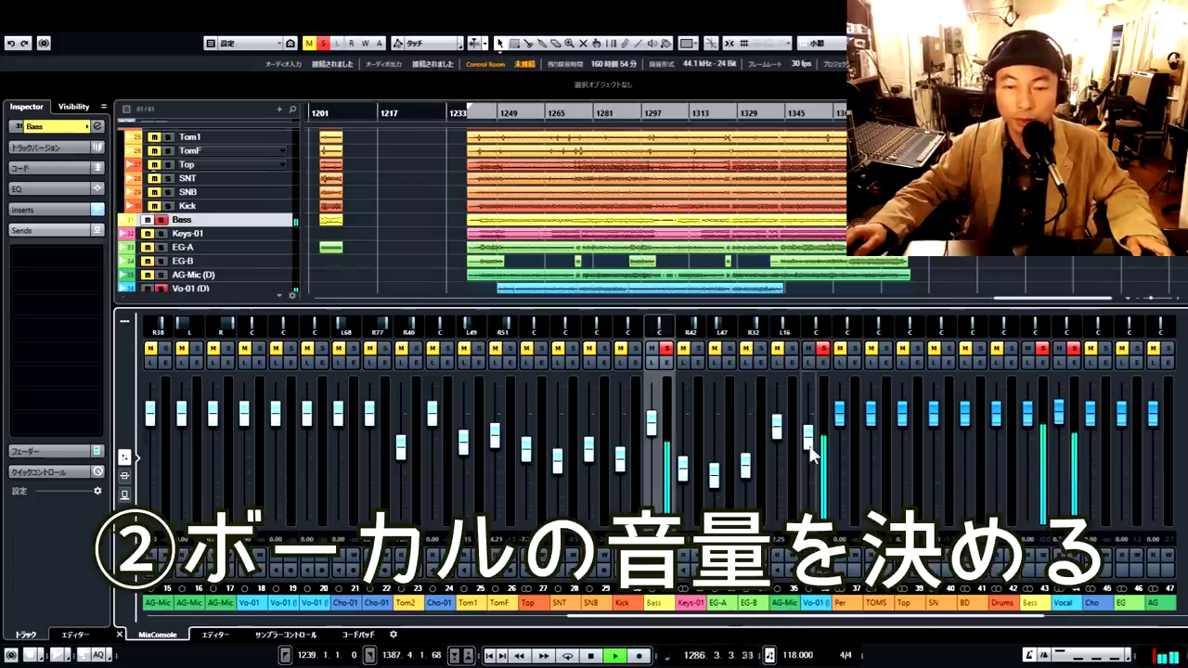
pyautogui.click(823, 349)
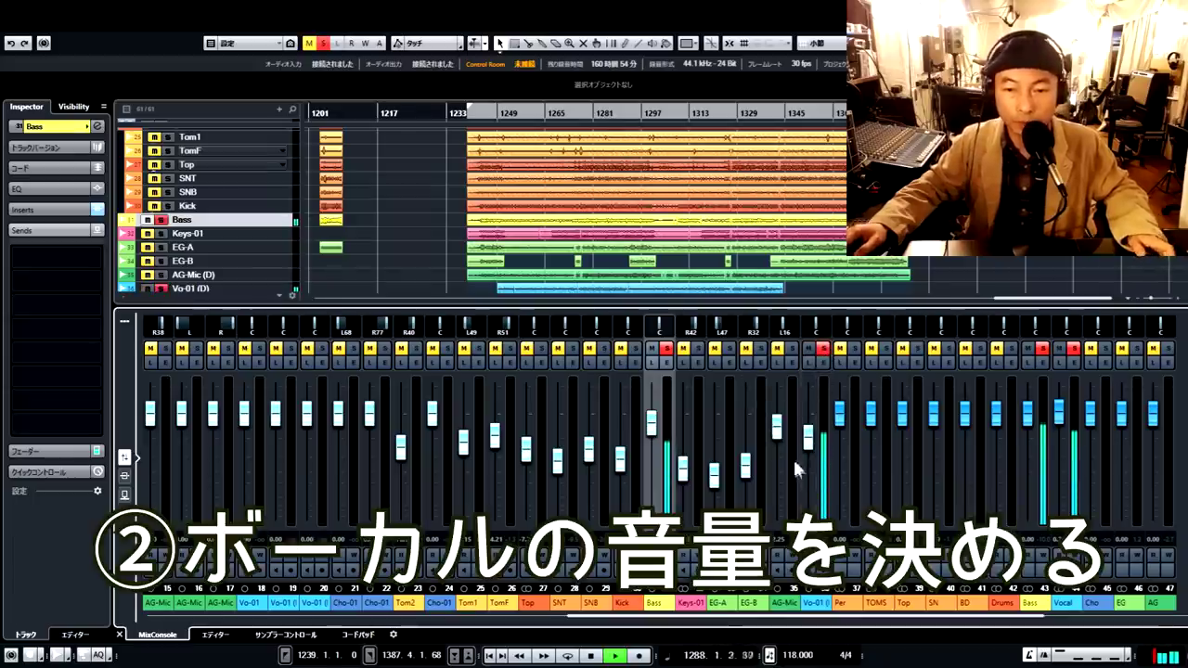
pyautogui.moveTo(806, 448); pyautogui.dragTo(812, 422)
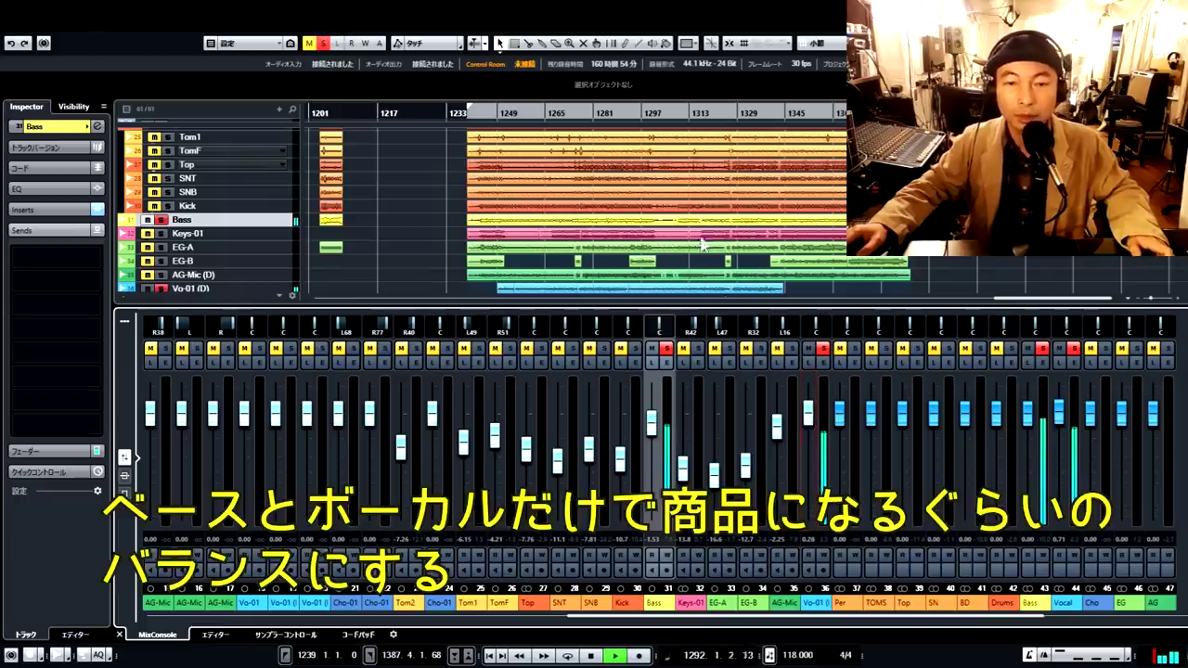
pyautogui.click(592, 110)
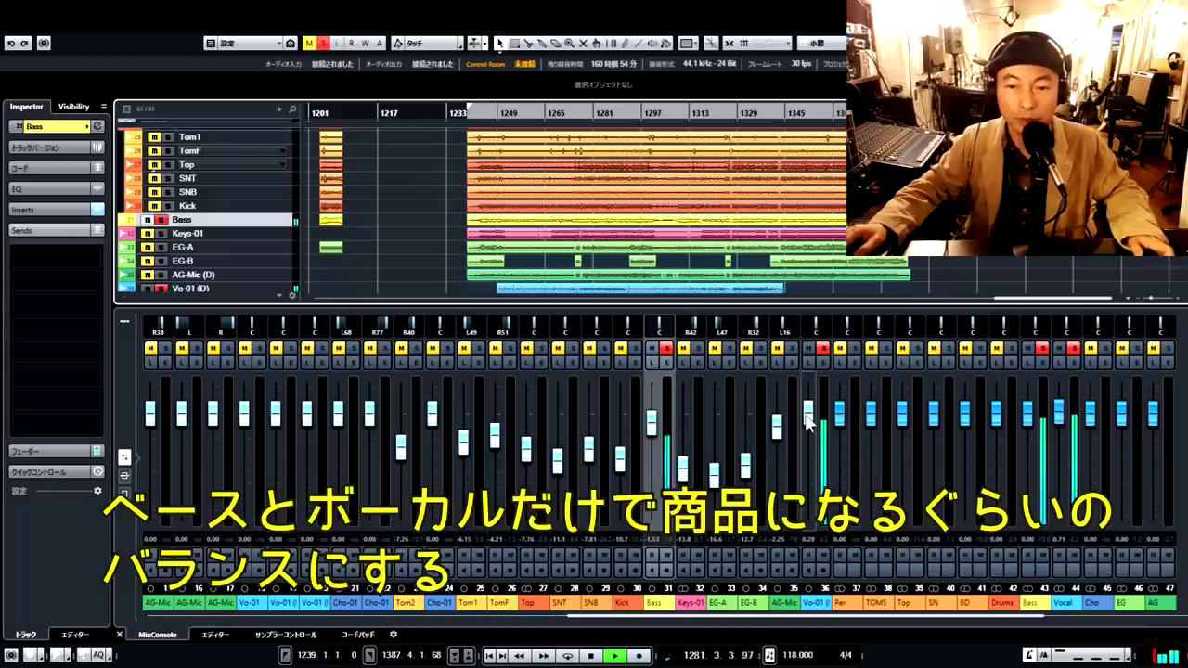
pyautogui.moveTo(807, 420); pyautogui.dragTo(810, 420)
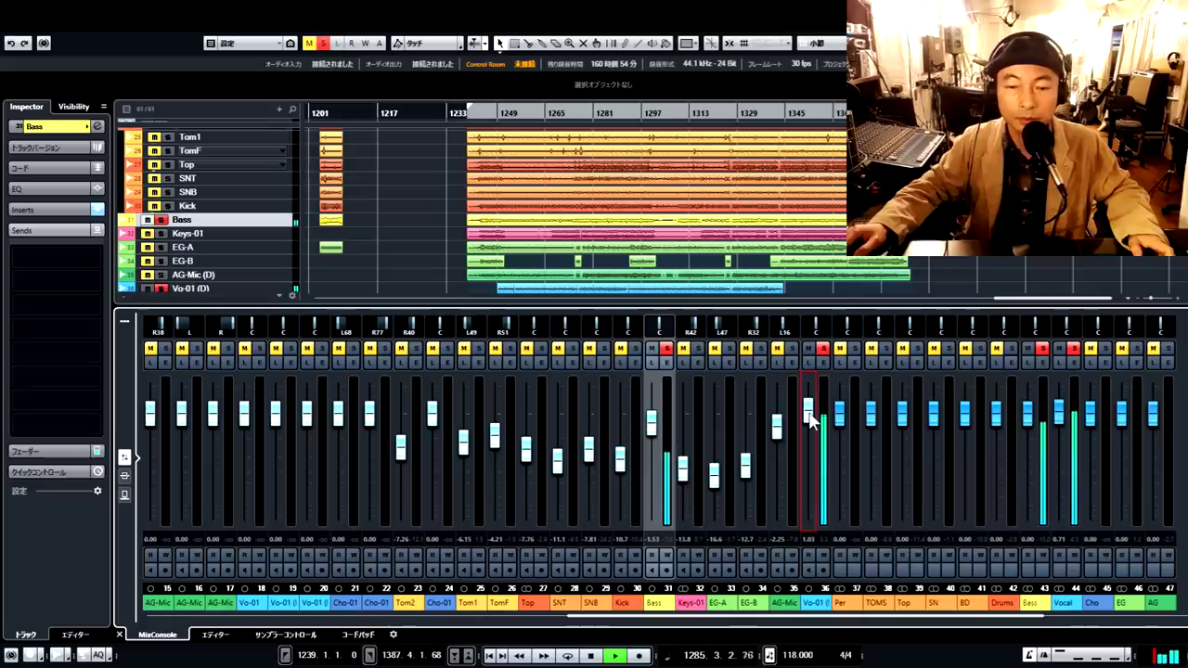
pyautogui.click(595, 655)
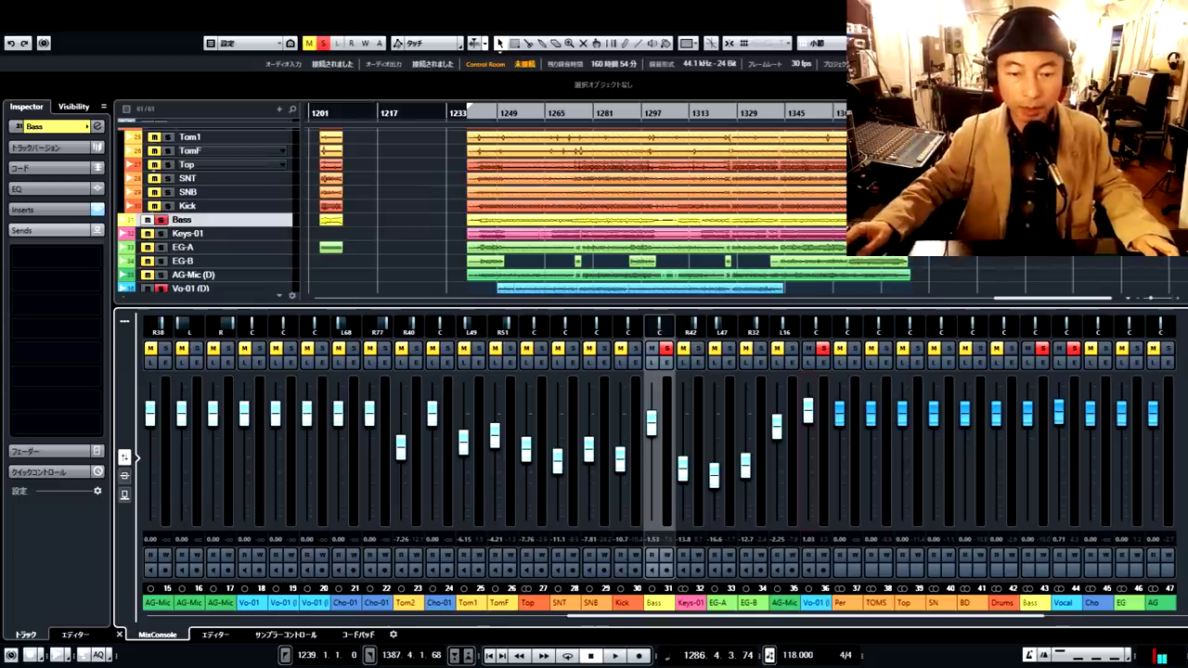
# Step: Resume playback and compare extreme lead vocal levels on channel 36, down to about -6.85 dB and up to 6.02 dB
pyautogui.click(614, 656)
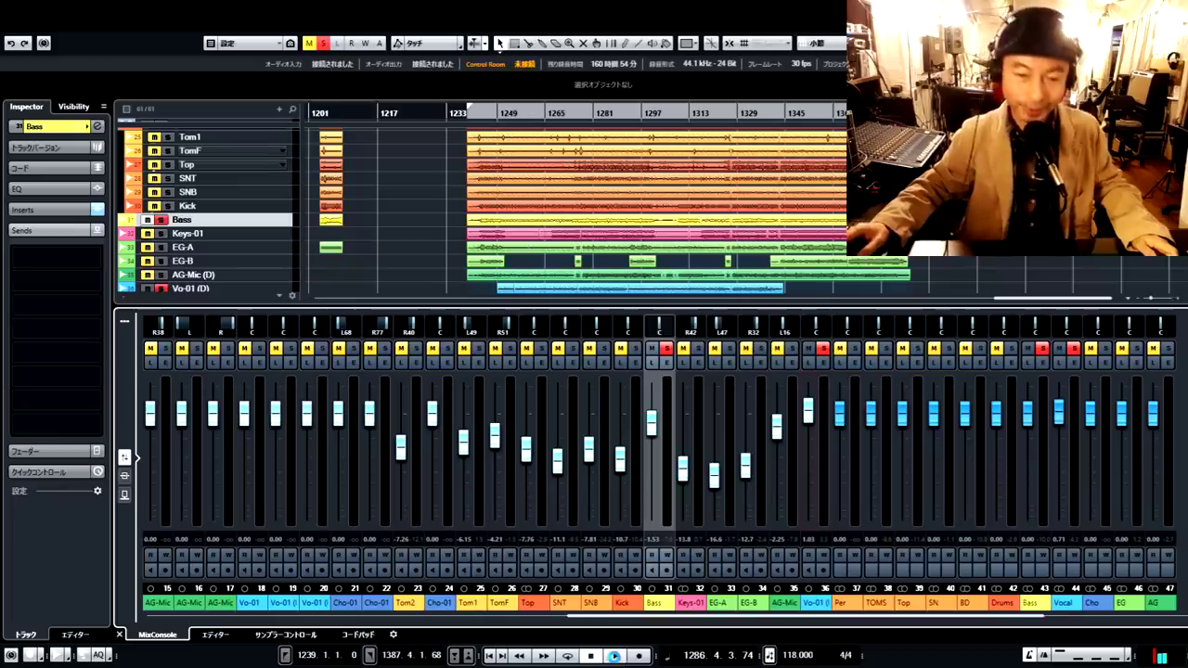
pyautogui.click(615, 656)
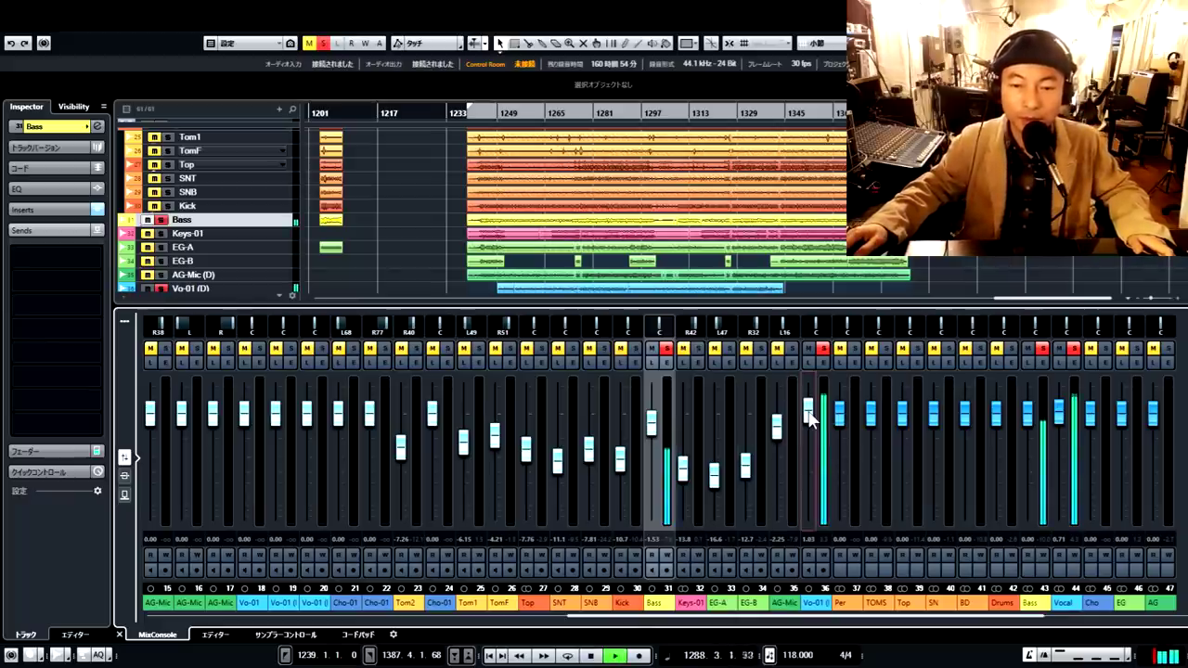
pyautogui.scroll(2, 810, 417)
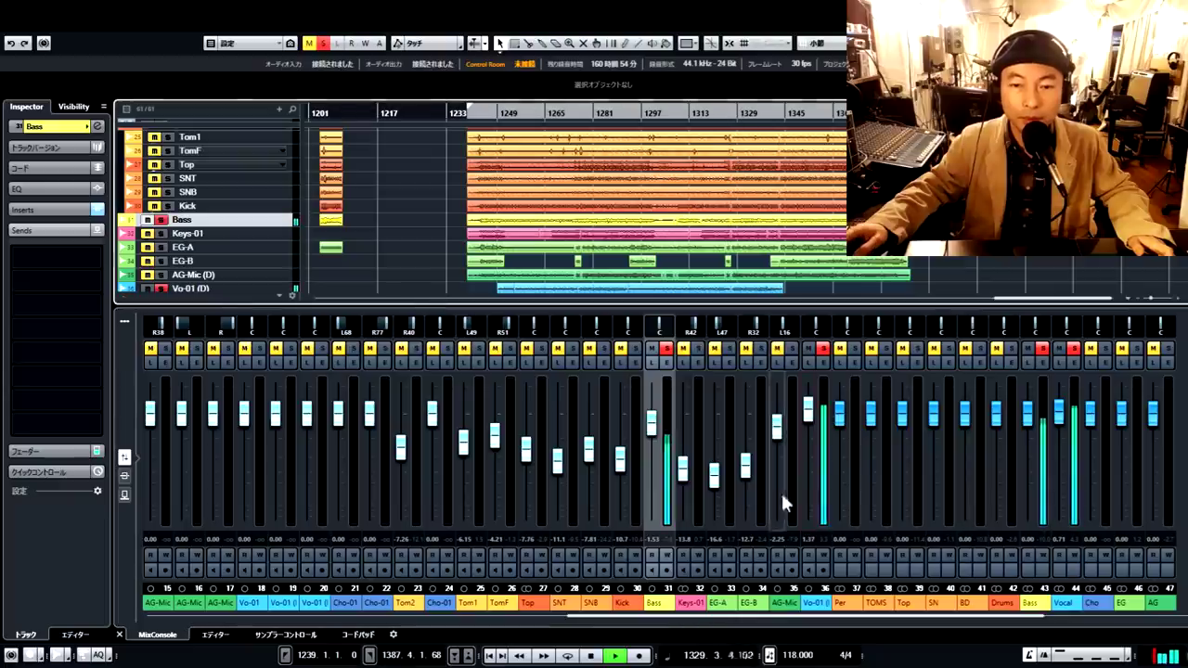
pyautogui.moveTo(808, 409); pyautogui.dragTo(815, 452)
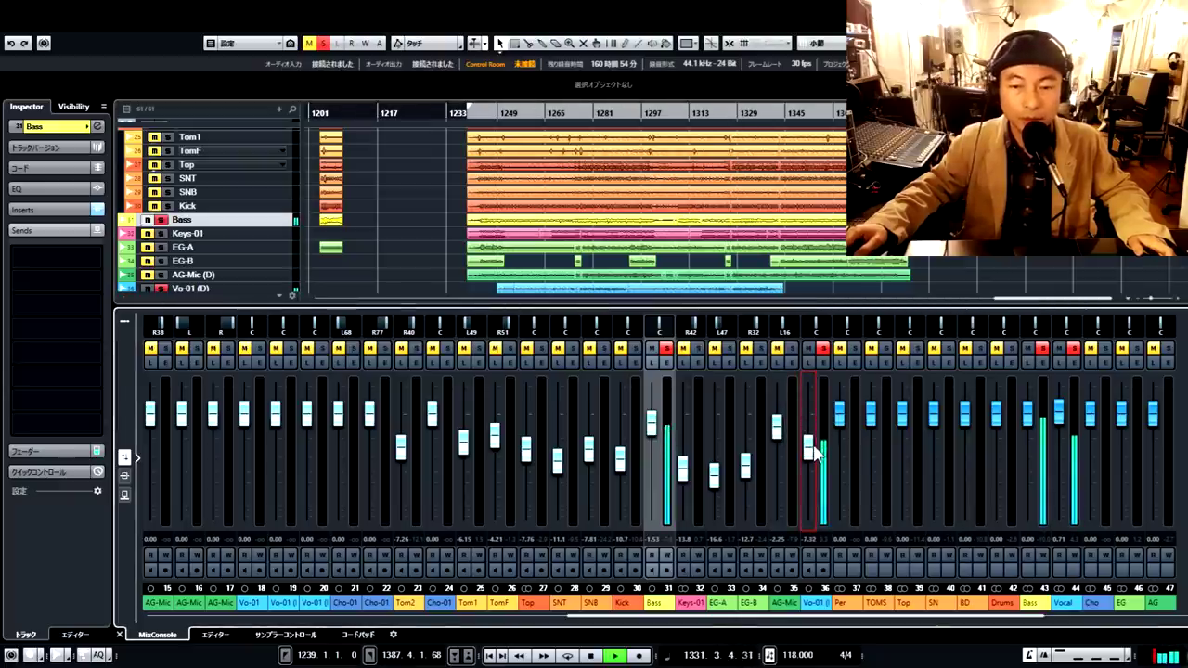
pyautogui.moveTo(815, 451); pyautogui.dragTo(813, 446)
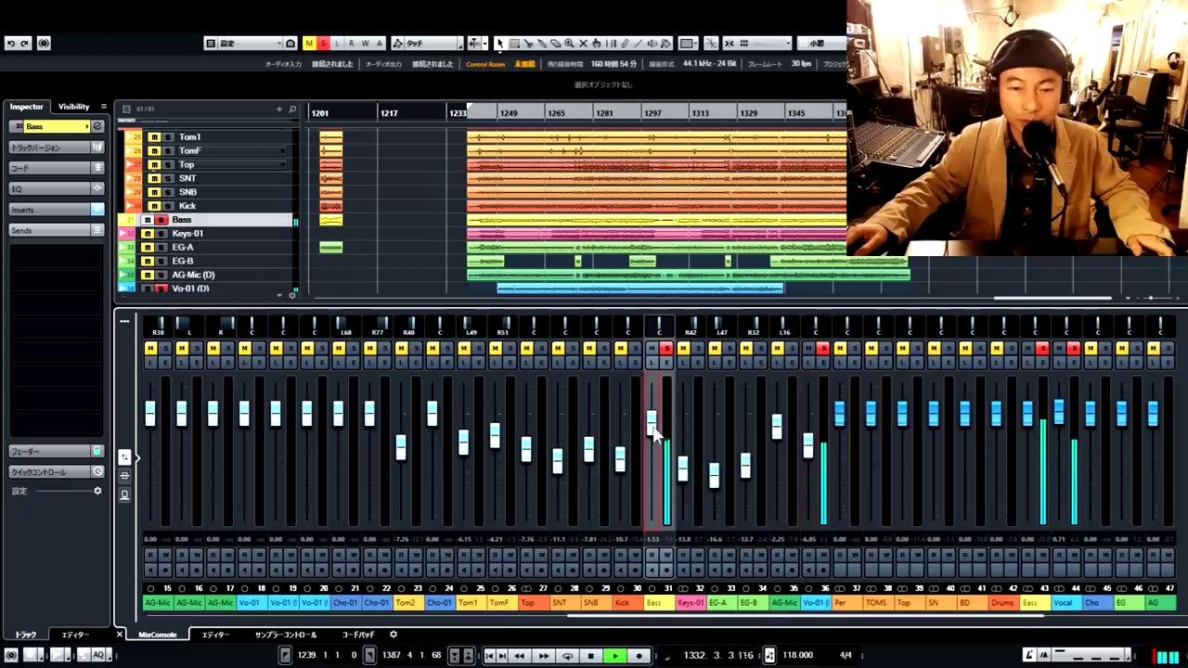
pyautogui.moveTo(807, 447); pyautogui.dragTo(808, 390)
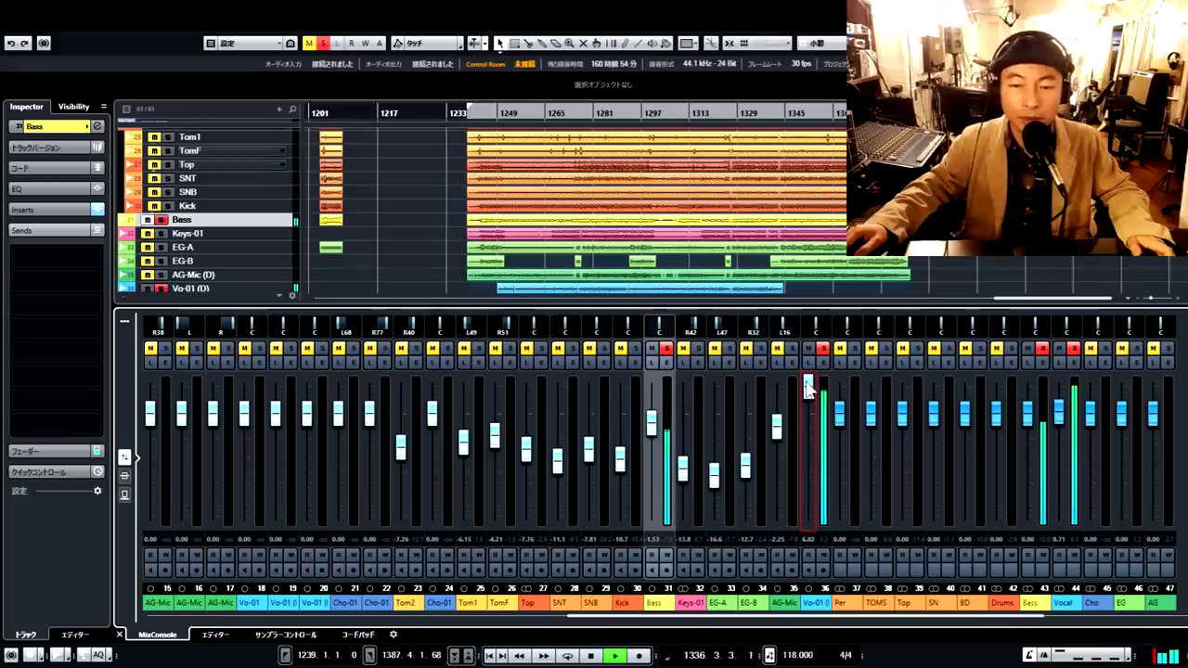
# Step: Bring the lead vocal fader on channel 36 back to about 1.20 dB, rechecking the balance from around bar 1329
pyautogui.moveTo(807, 389); pyautogui.dragTo(809, 417)
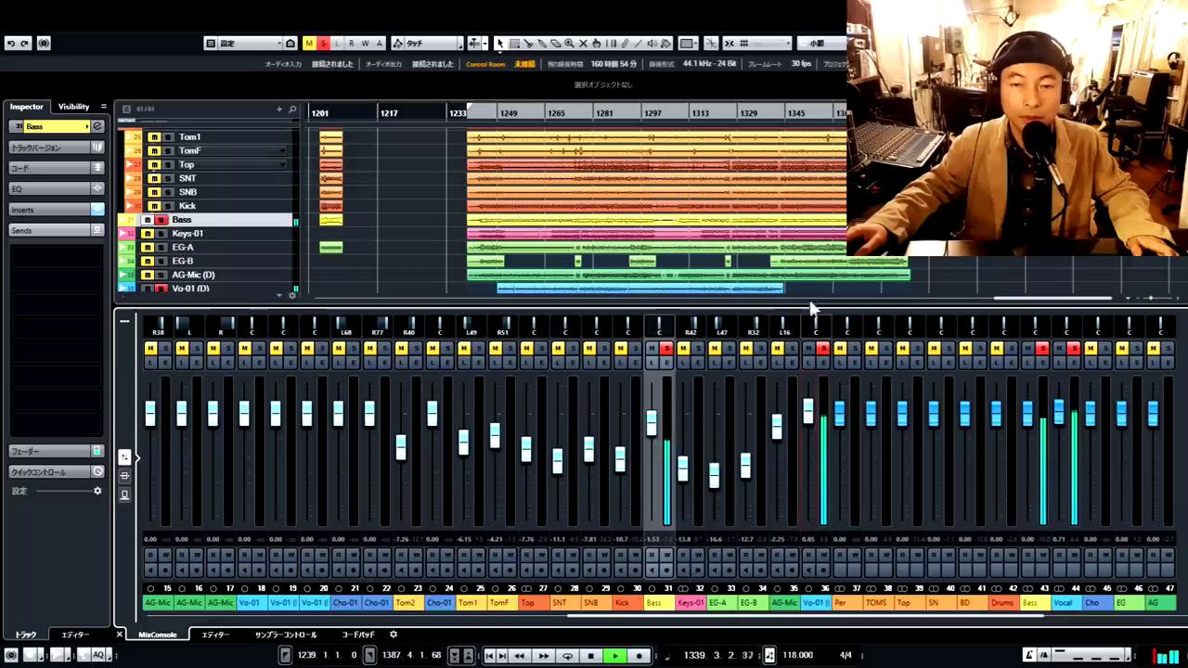
pyautogui.click(738, 118)
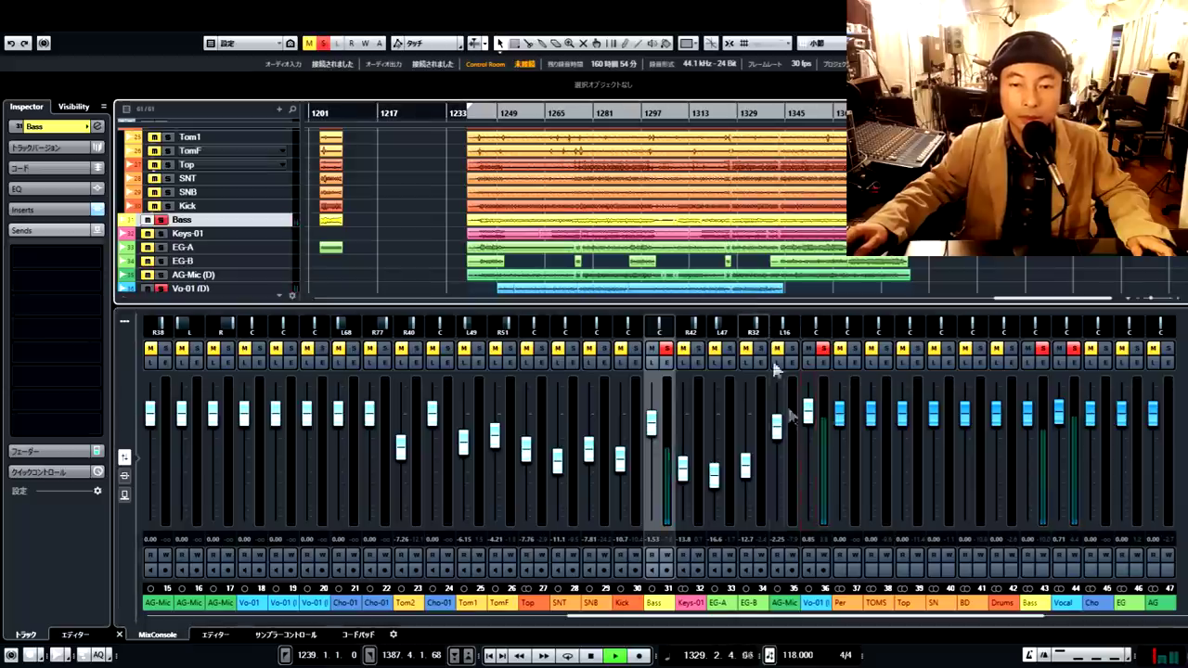
pyautogui.click(806, 416)
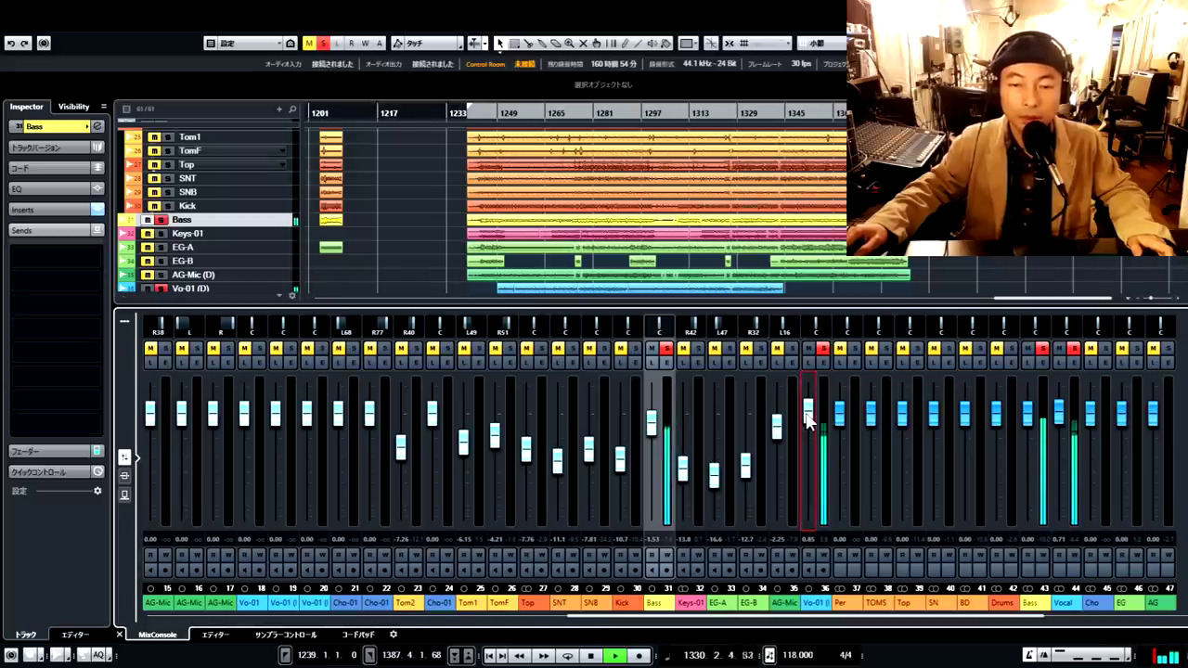
pyautogui.moveTo(809, 419); pyautogui.dragTo(809, 418)
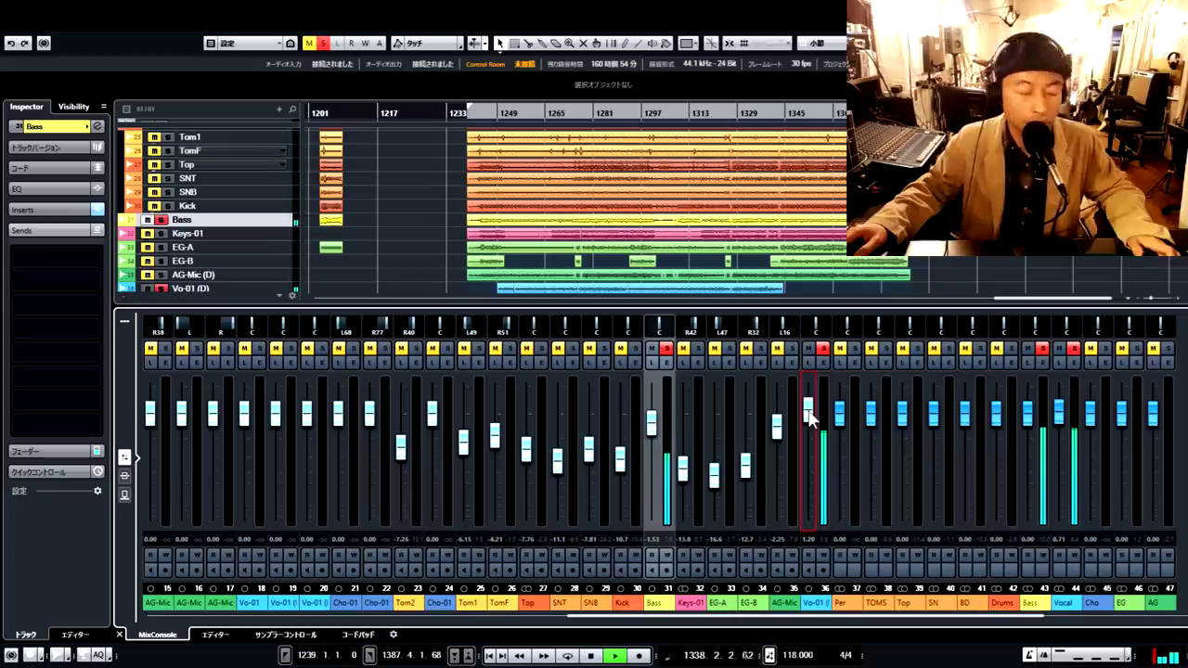
pyautogui.press('space')
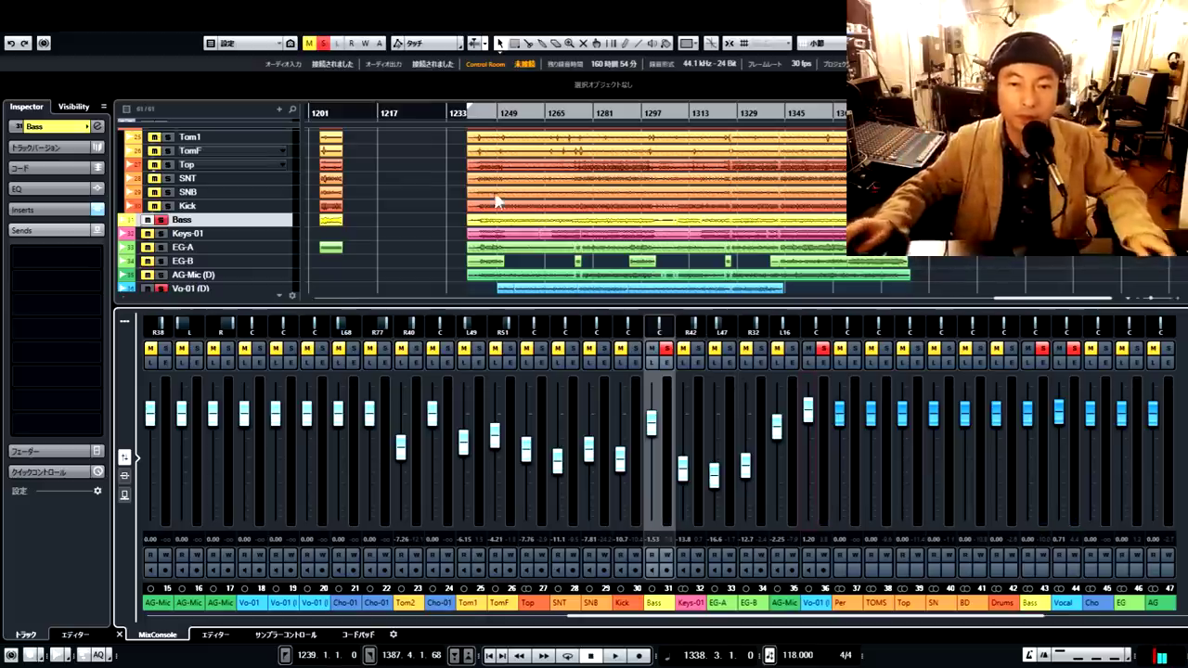
# Step: Add AG-Mic on channel 35 to the solos and set its fader to about -1.08 dB while playing from around bar 1273
pyautogui.click(571, 113)
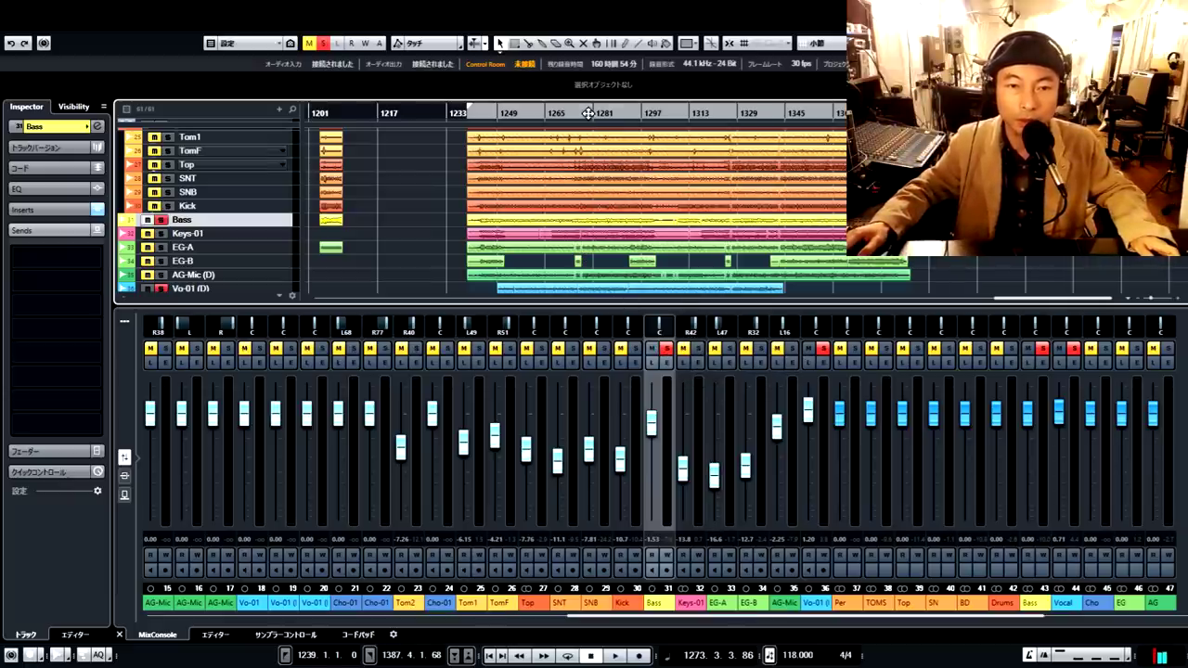
pyautogui.click(792, 348)
pyautogui.click(616, 655)
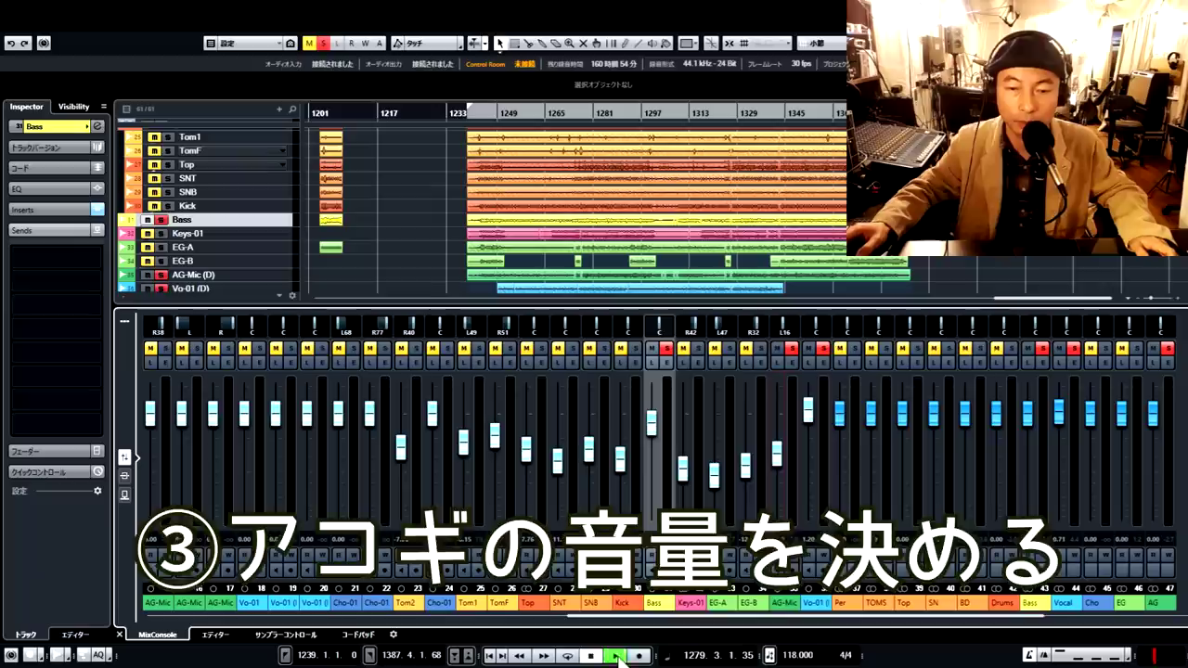
pyautogui.moveTo(778, 460); pyautogui.dragTo(784, 436)
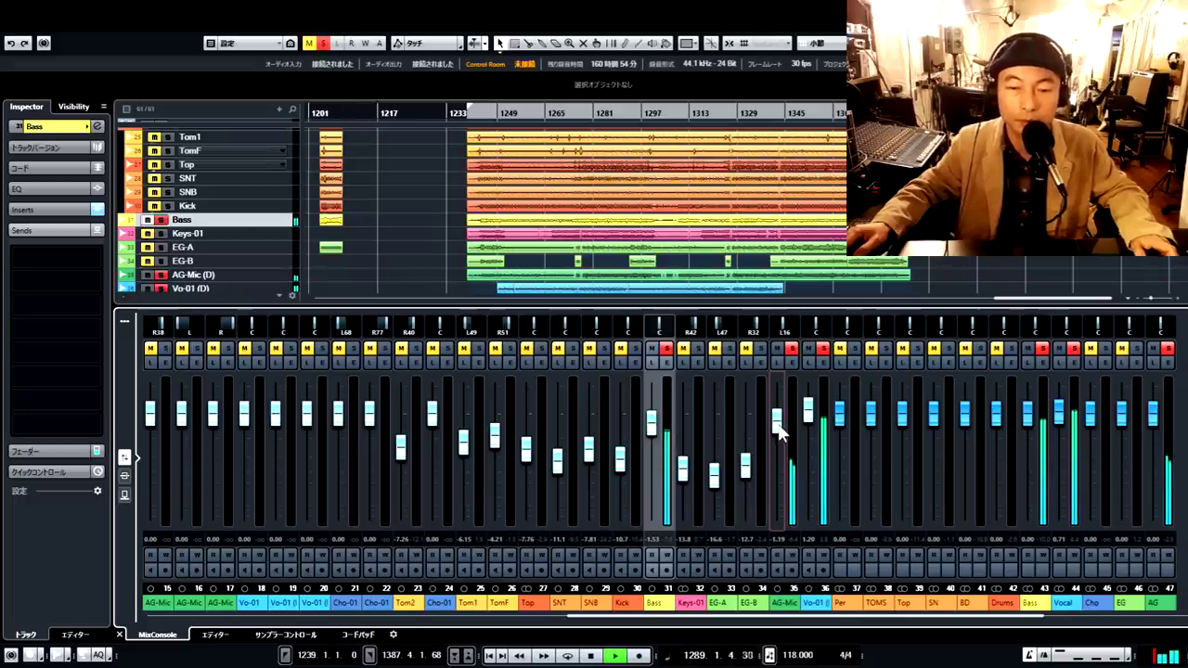
pyautogui.scroll(2, 778, 424)
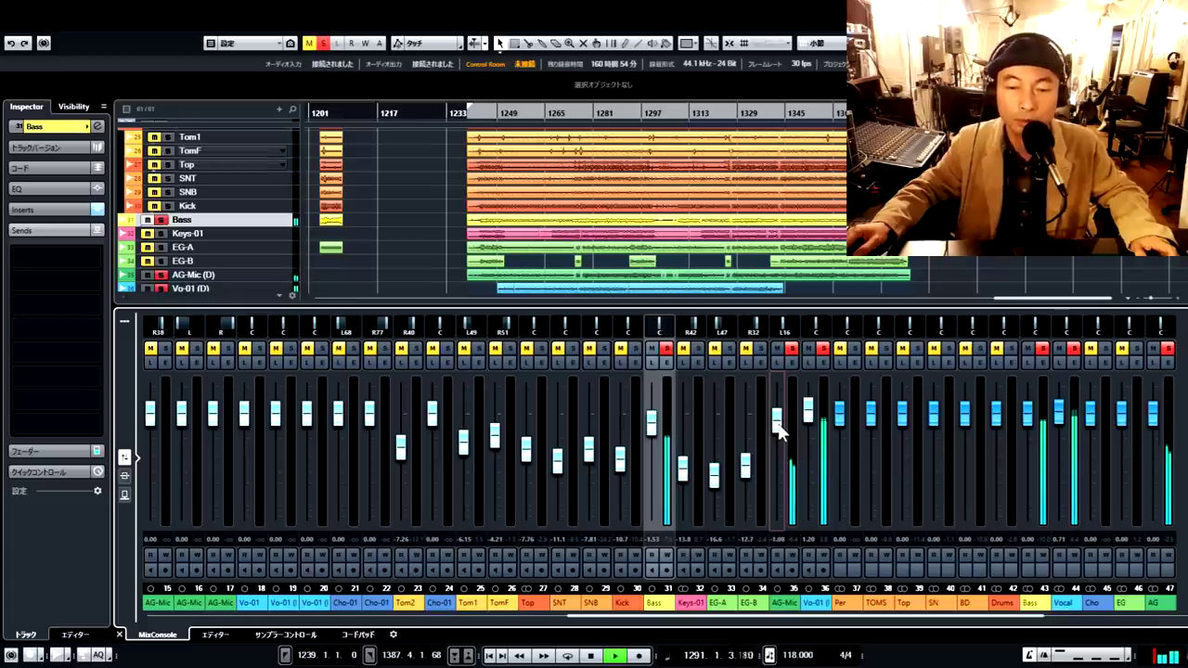
# Step: Replay the bass, vocal and acoustic guitar from around bar 1276 and fine-tune the AG-Mic fader to about -0.87 dB
pyautogui.click(587, 122)
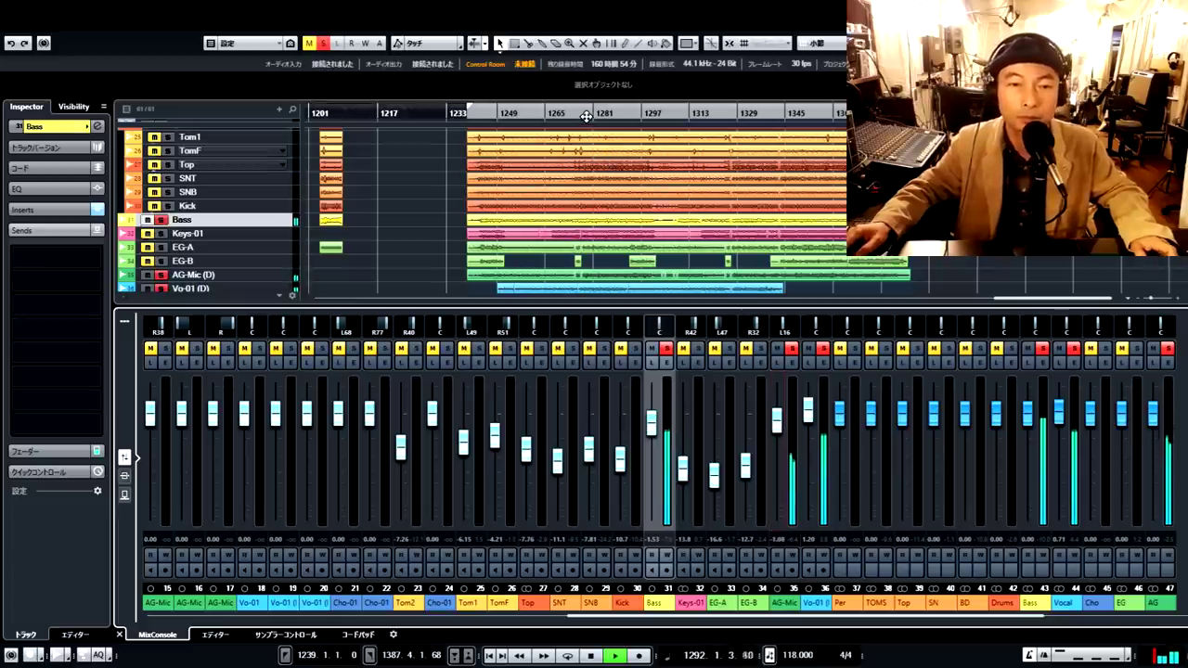
pyautogui.press('g')
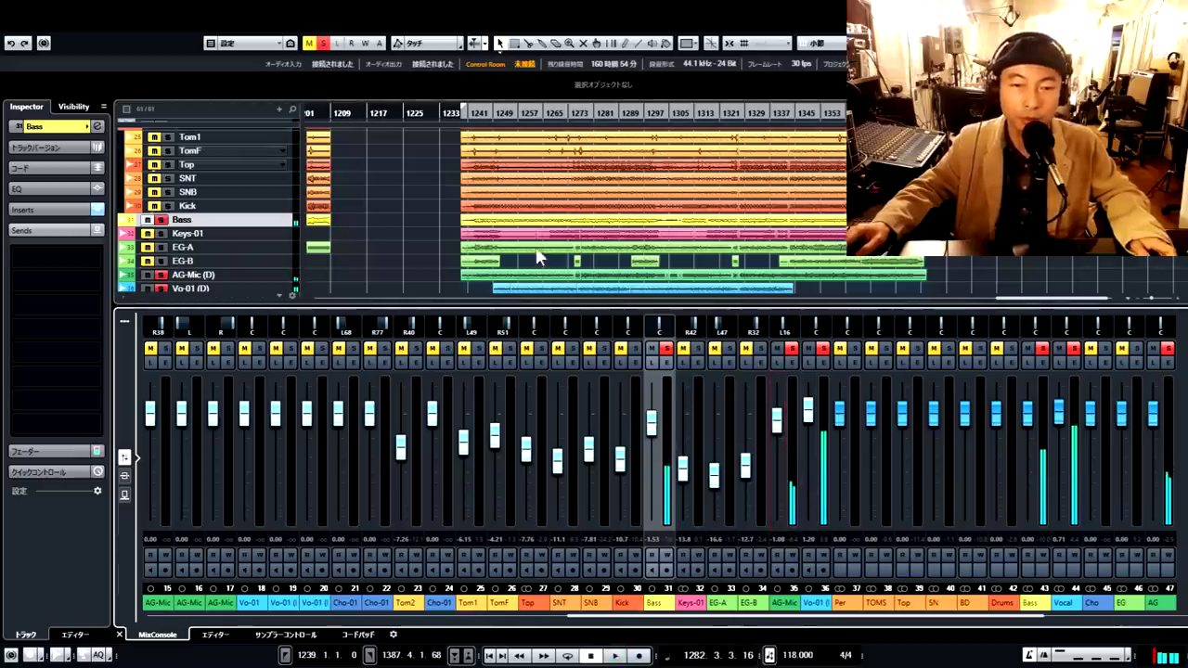
pyautogui.click(582, 116)
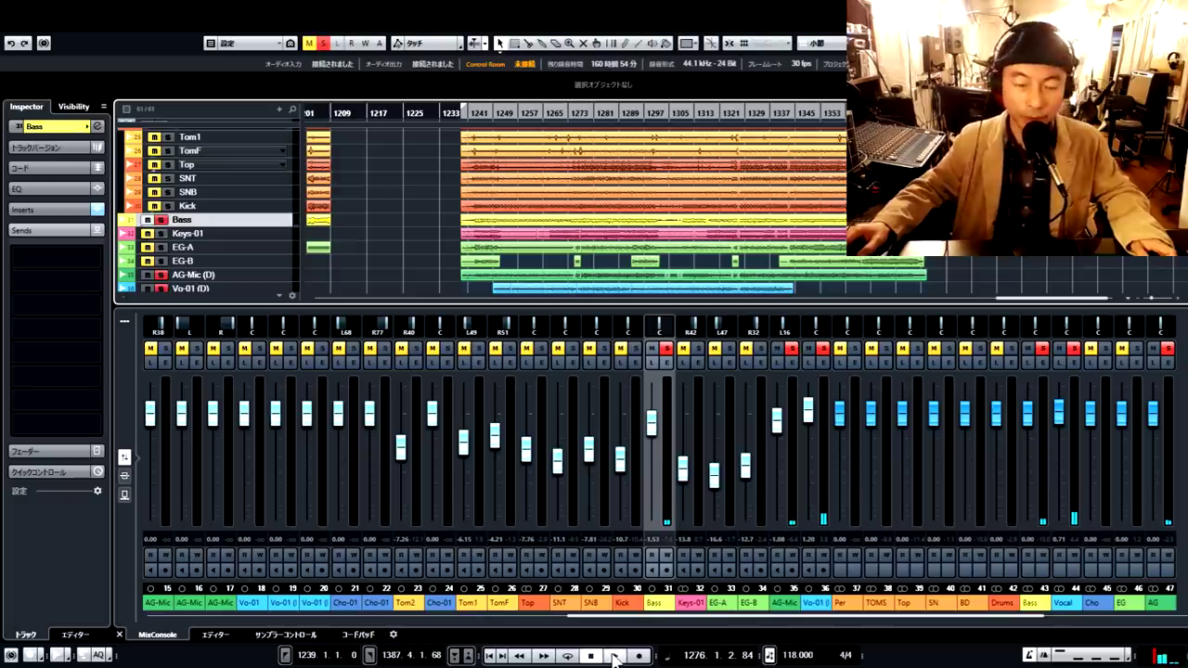
pyautogui.click(613, 655)
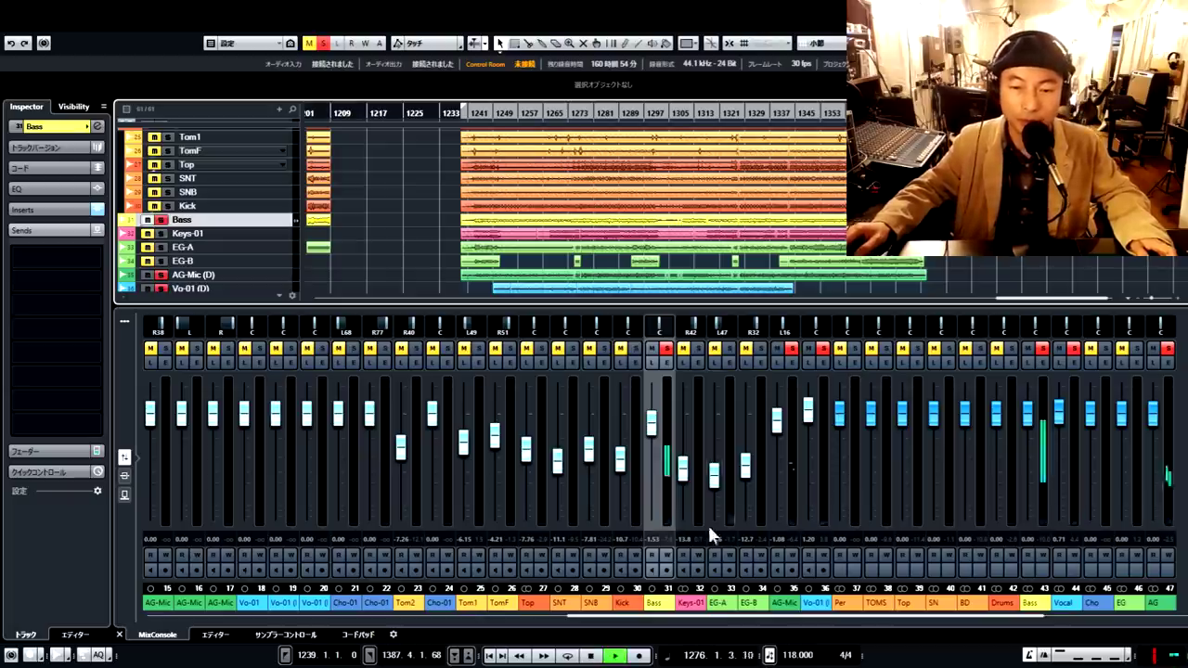
pyautogui.click(779, 438)
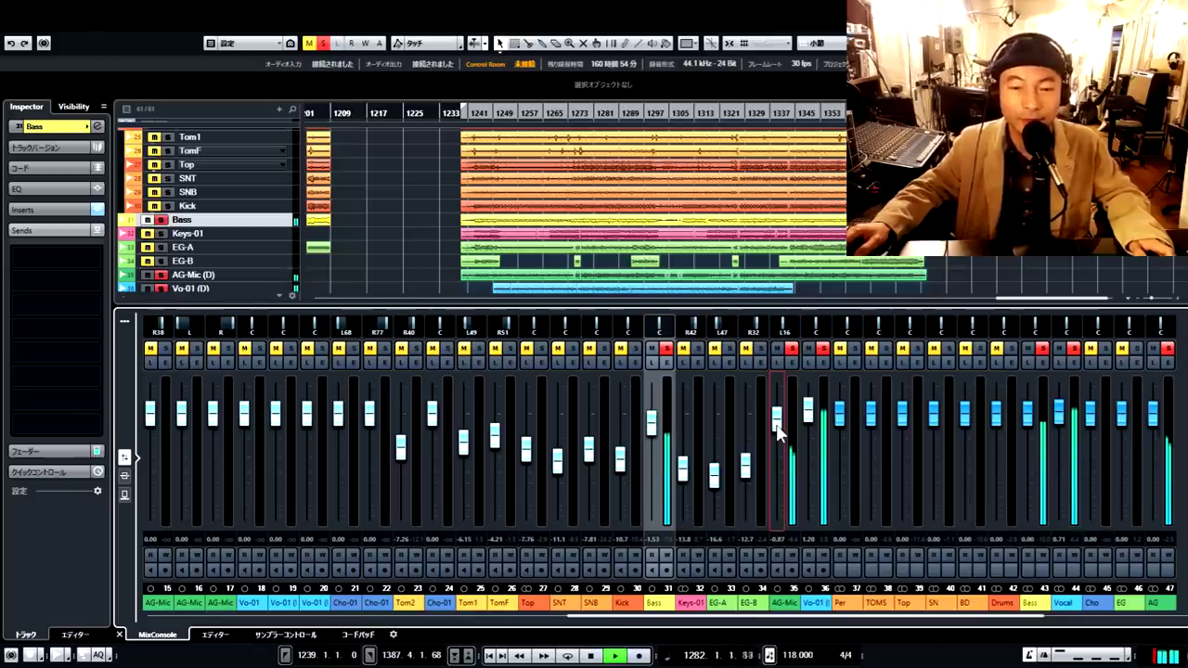
pyautogui.press('space')
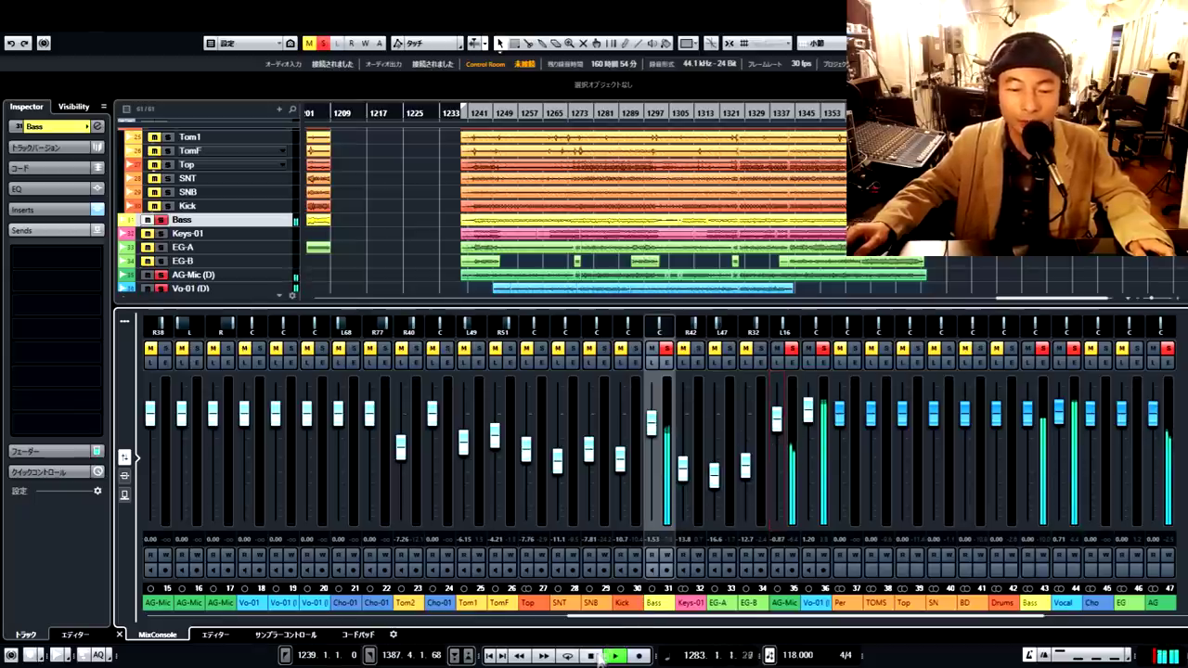
# Step: Unsolo AG-Mic, solo Keys-01 with Bass and the lead vocal, and raise the Keys-01 fader to about -4.85 dB during playback
pyautogui.click(791, 348)
pyautogui.click(698, 349)
pyautogui.press('space')
pyautogui.moveTo(683, 468); pyautogui.dragTo(687, 451)
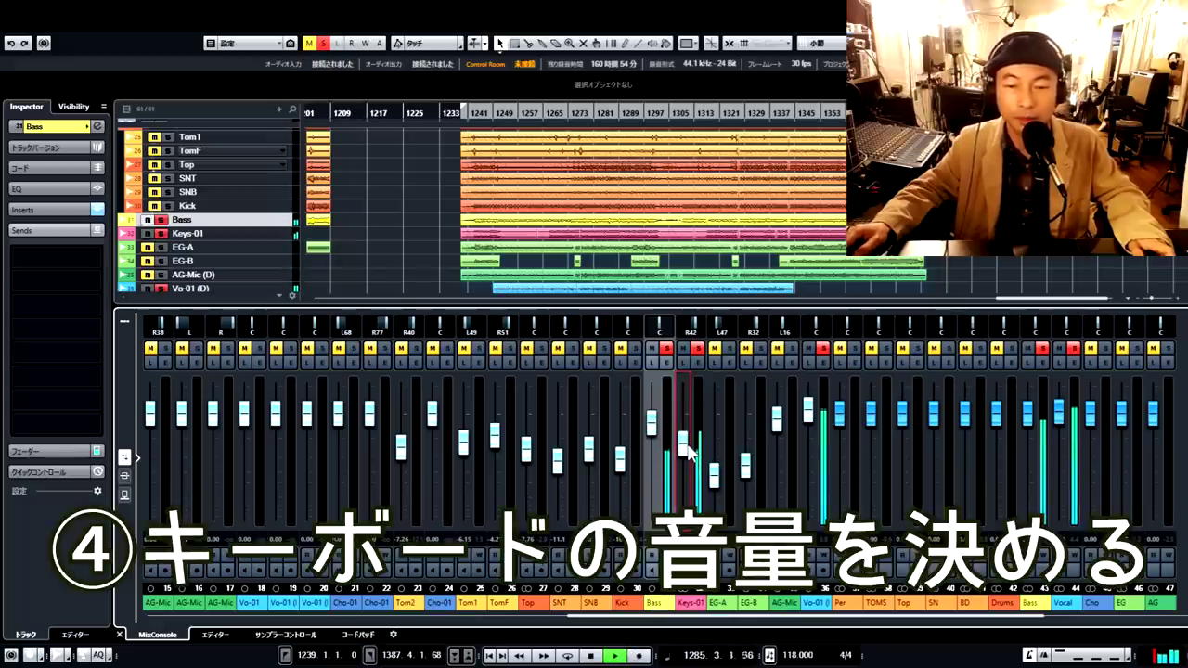
pyautogui.moveTo(686, 447)
pyautogui.mouseDown()
pyautogui.moveTo(684, 424)
pyautogui.moveTo(687, 445)
pyautogui.mouseUp()
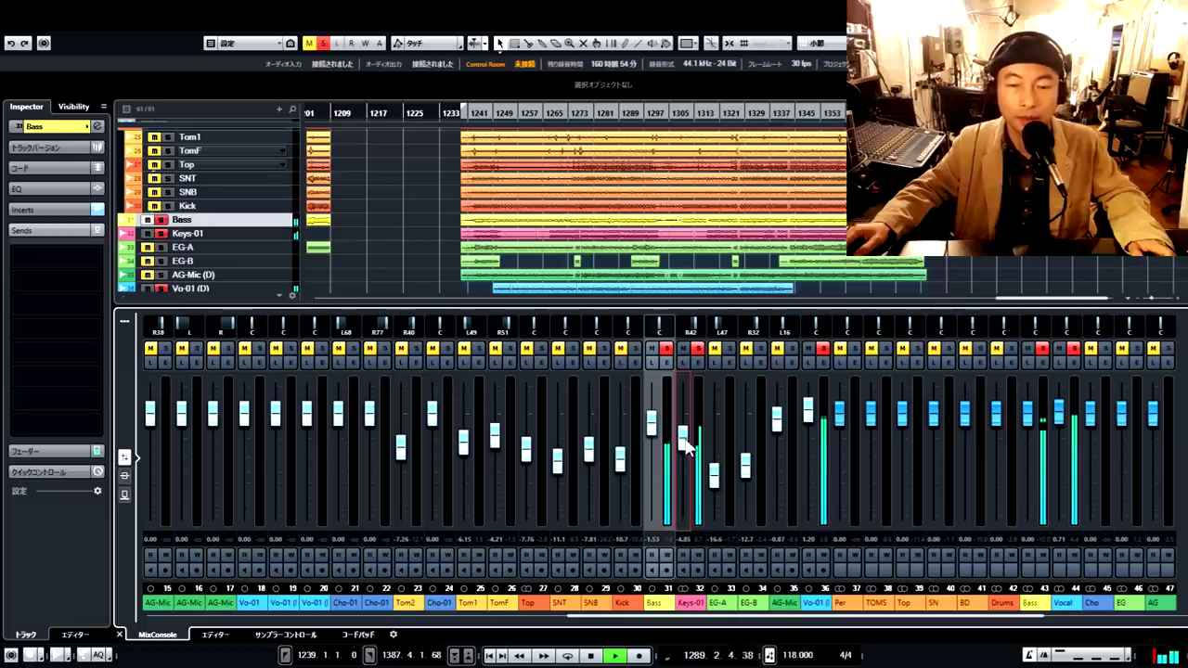
pyautogui.click(590, 655)
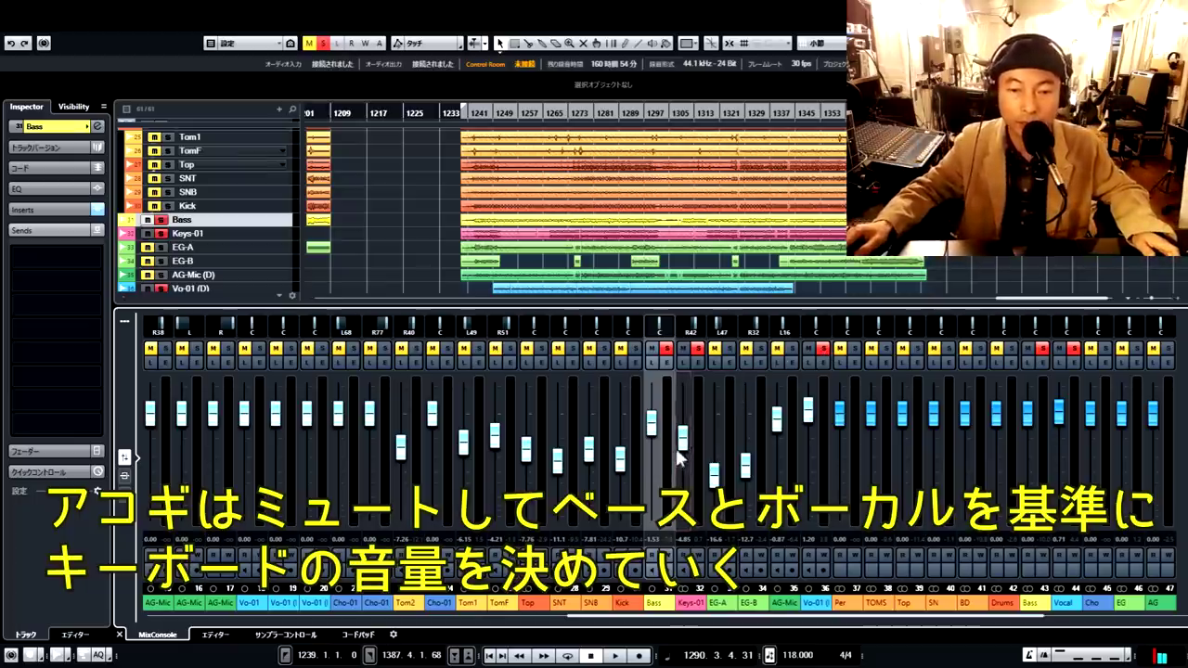
pyautogui.click(614, 655)
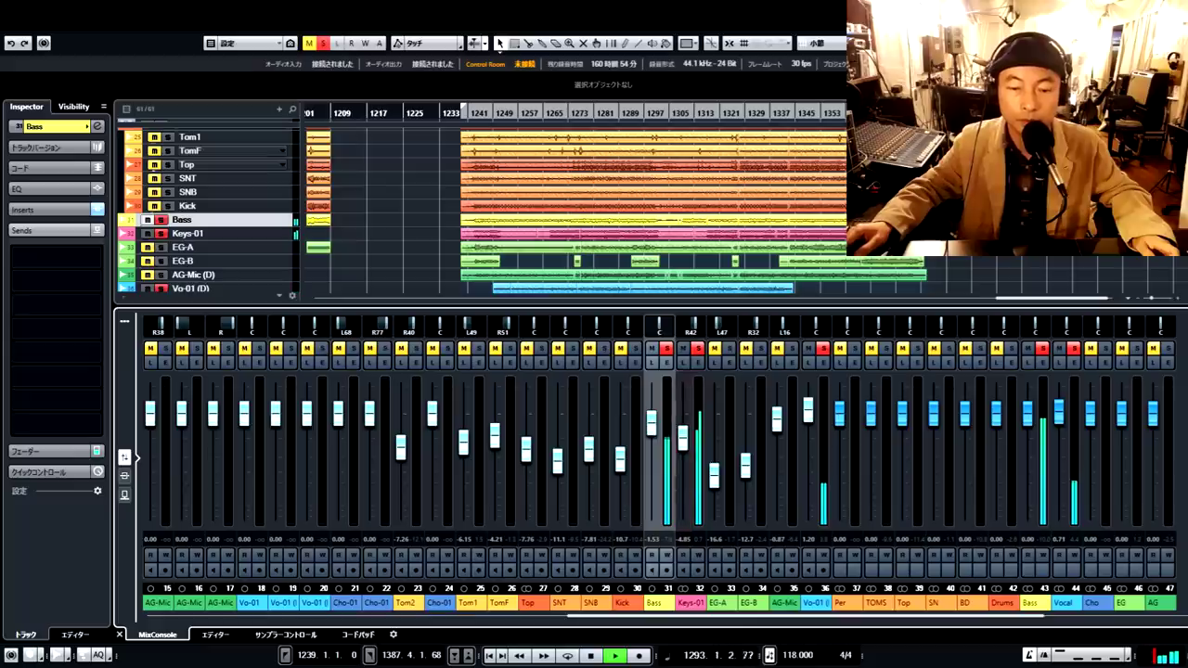
pyautogui.click(591, 657)
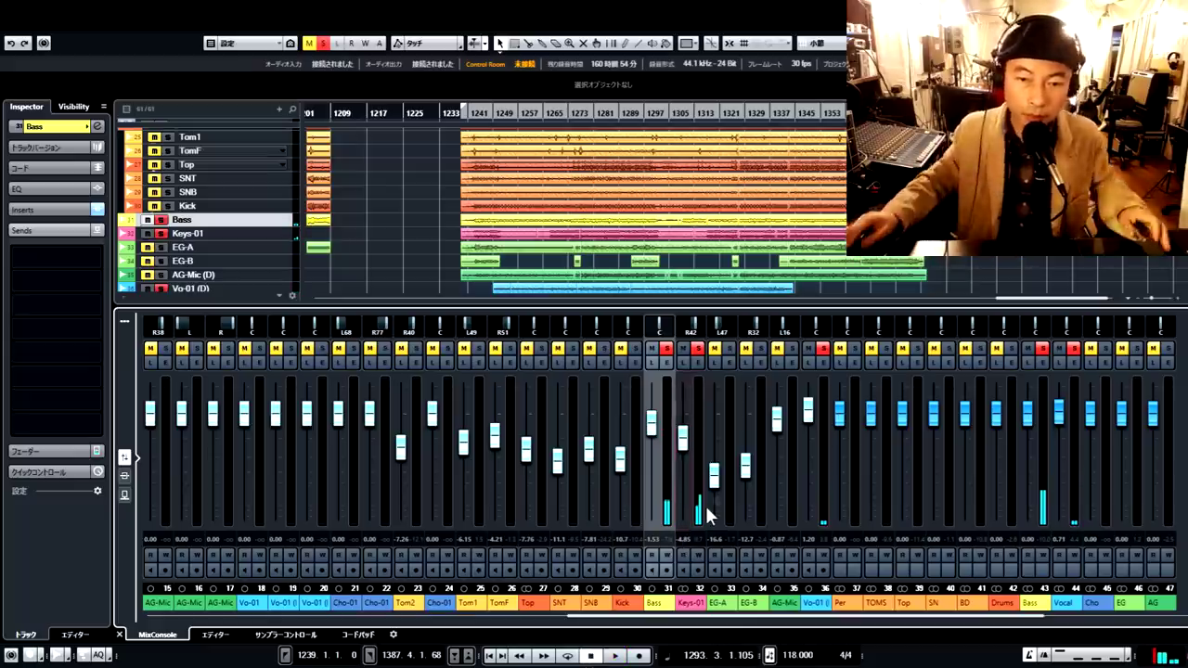
# Step: Solo EG-A in place of Keys-01, raise its fader to about -8.14 dB during playback, and return to around bar 1285
pyautogui.click(729, 348)
pyautogui.press('space')
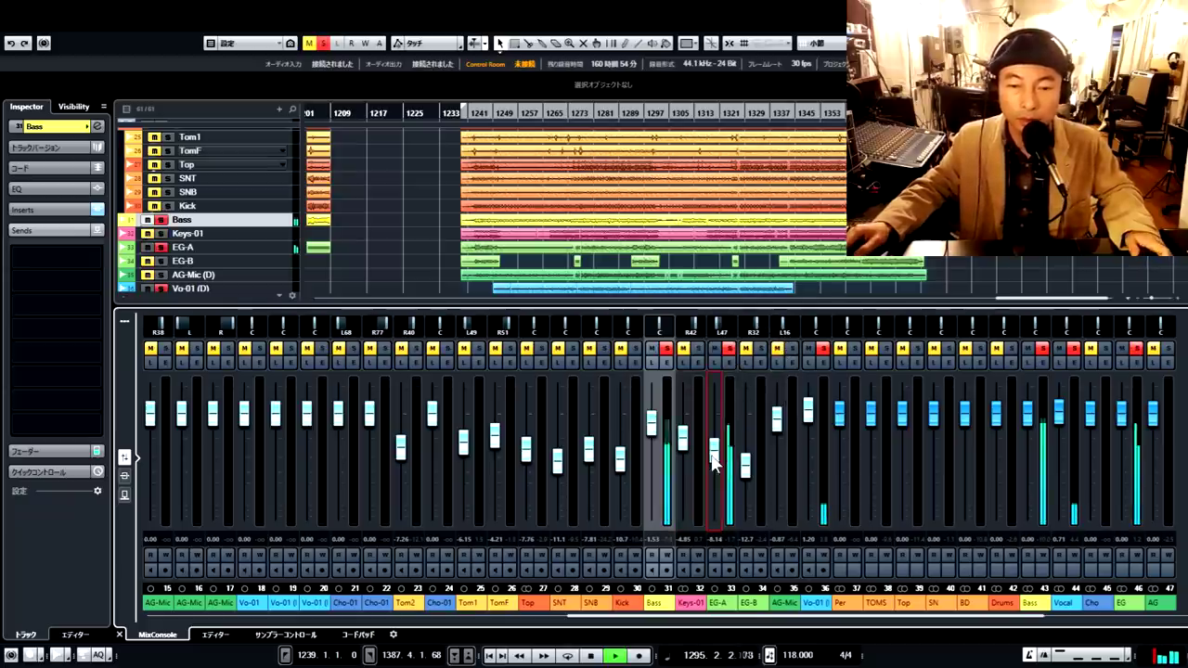
pyautogui.click(591, 656)
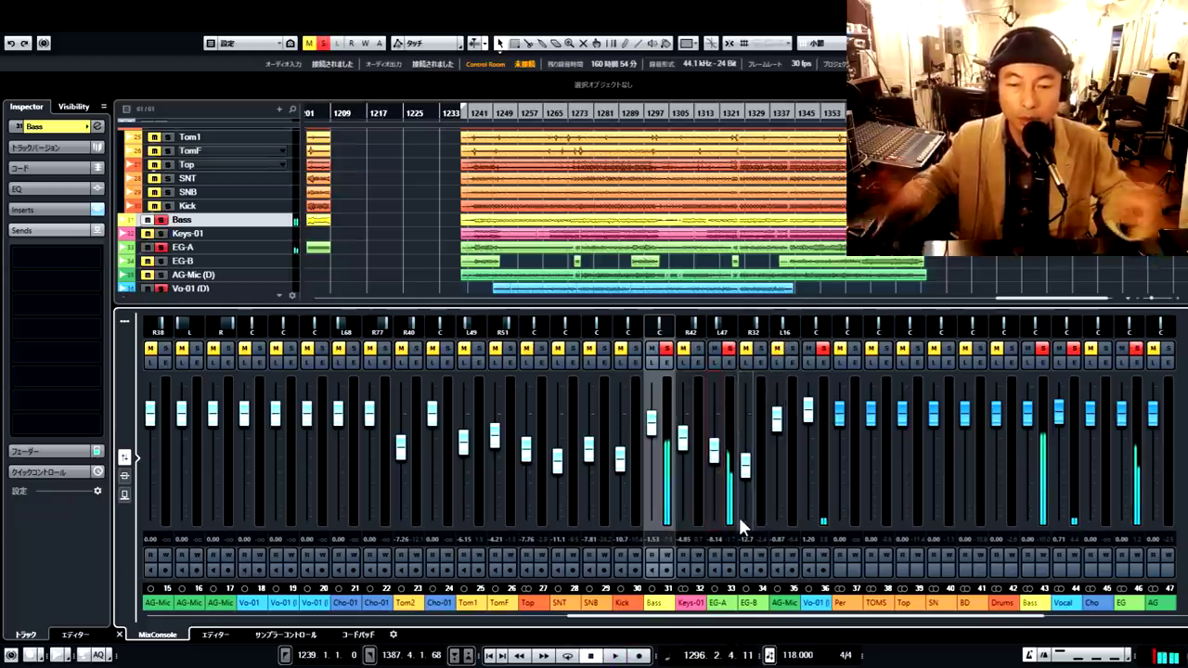
pyautogui.click(605, 115)
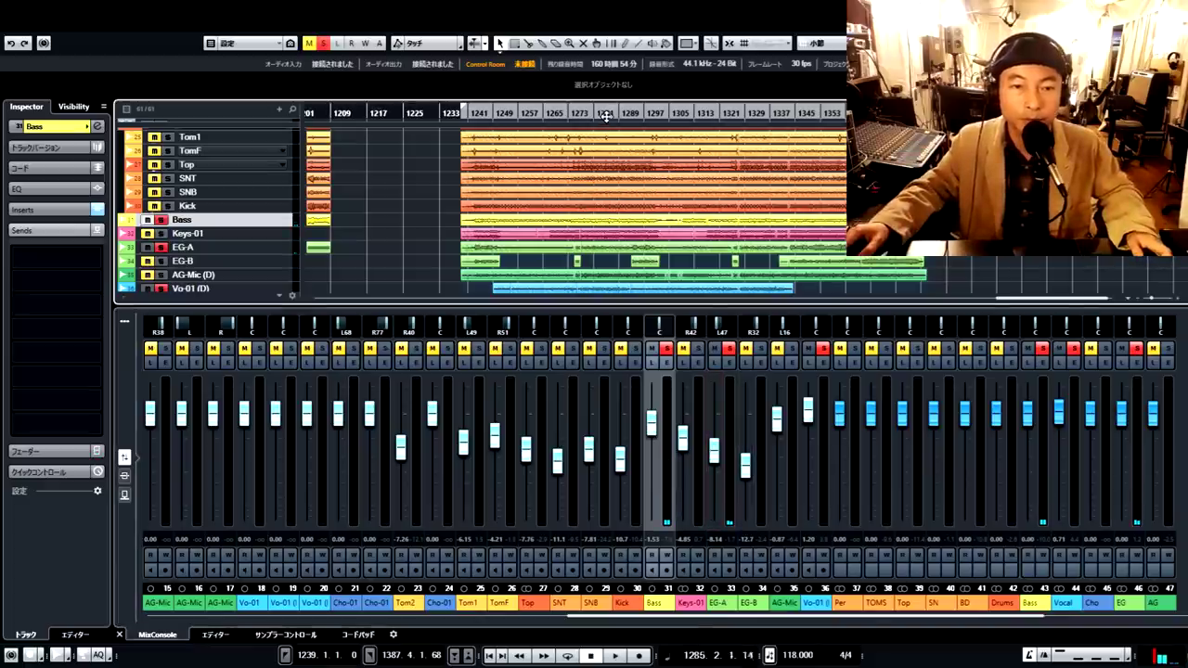
# Step: Examine the recorded parts on the Bass, Keys-01, EG-A, AG-Mic (D) and Vo-01 (D) tracks in the arrangement
pyautogui.click(615, 224)
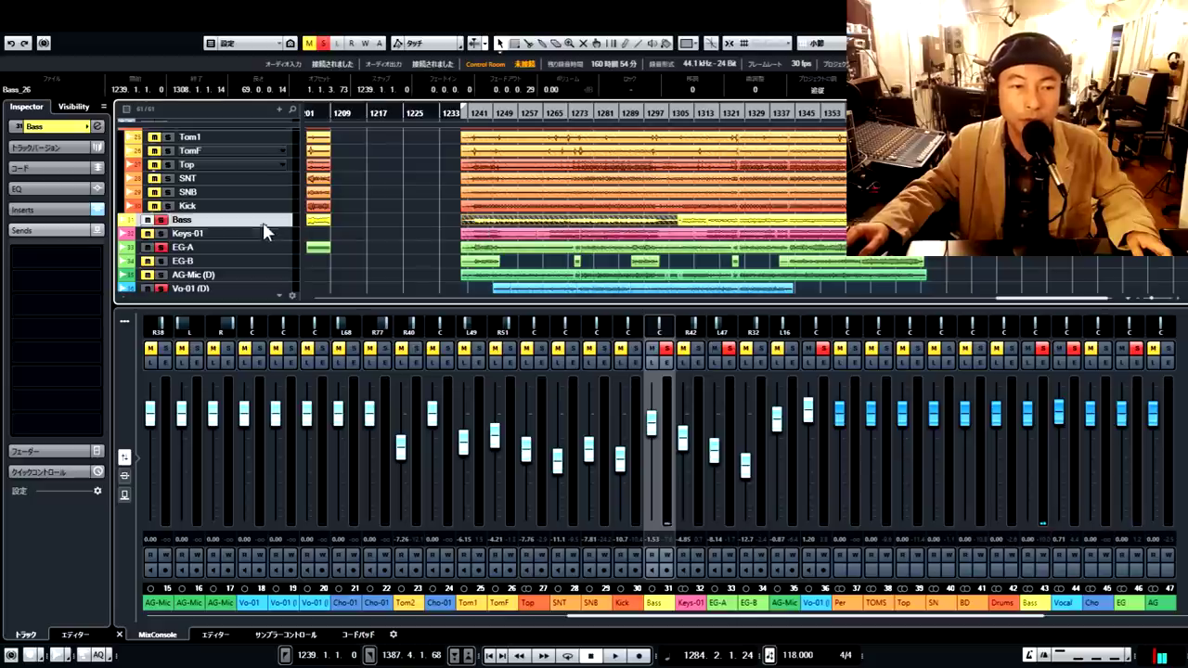
pyautogui.click(262, 234)
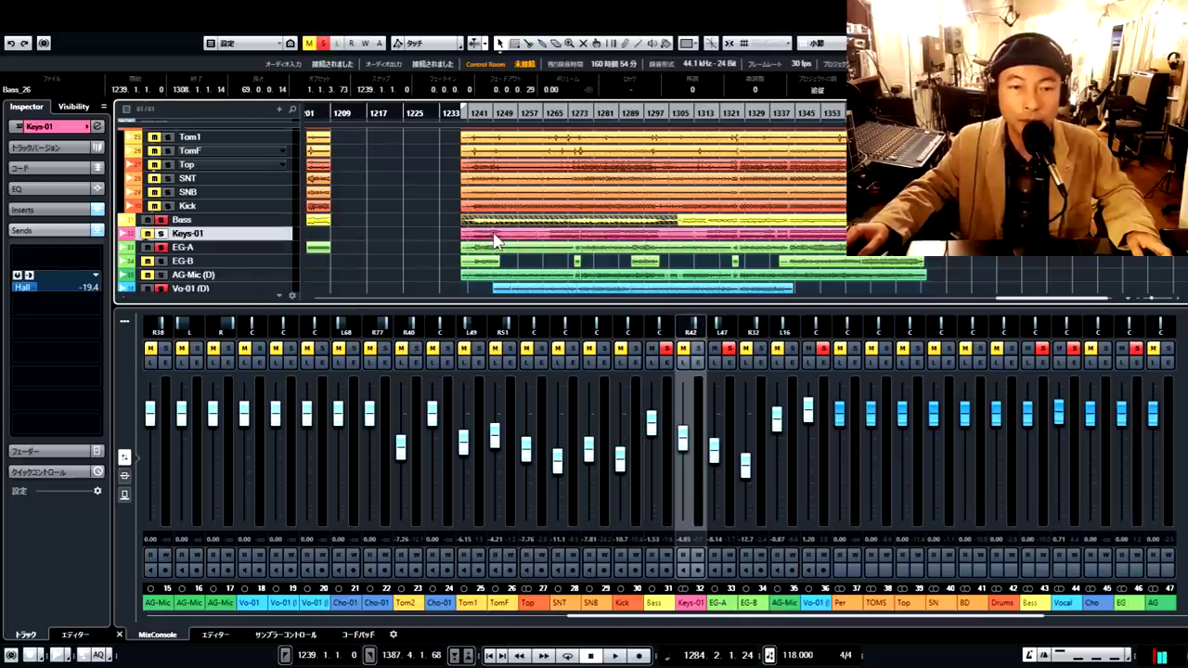
pyautogui.click(254, 247)
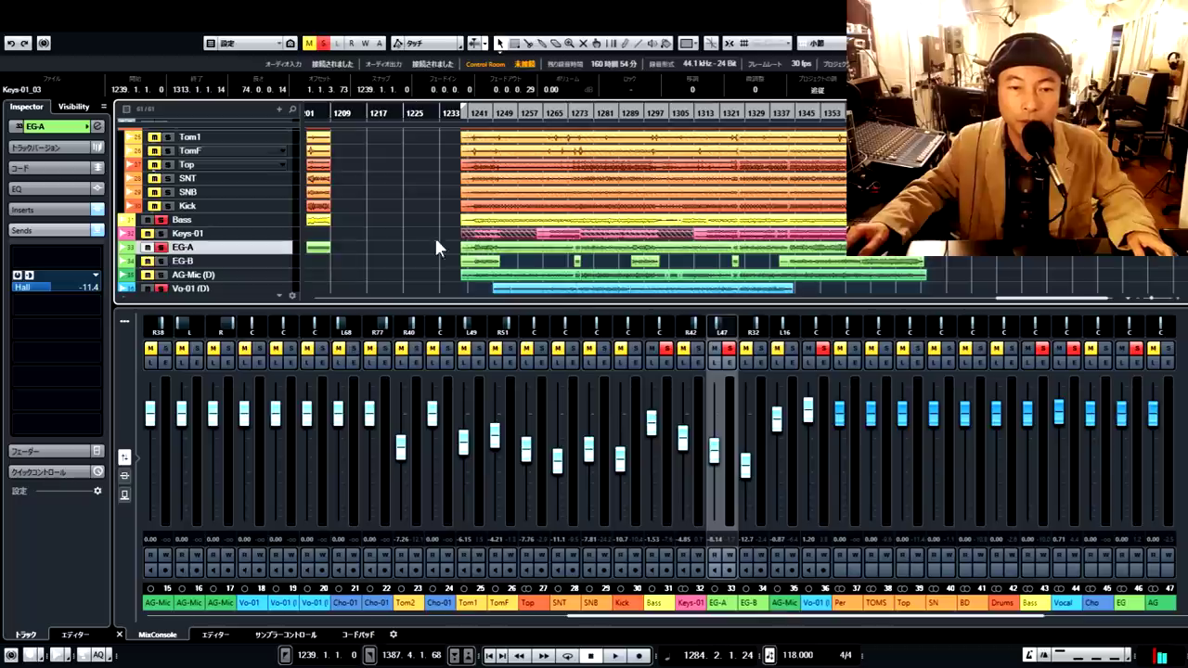
pyautogui.click(454, 264)
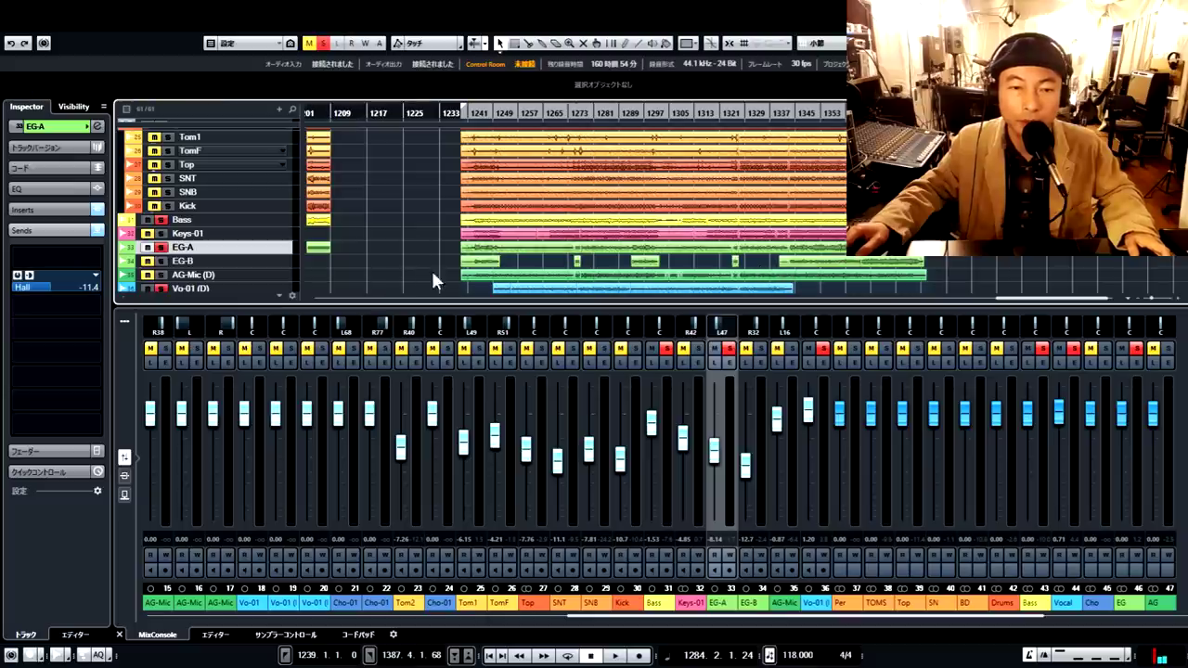
pyautogui.click(771, 279)
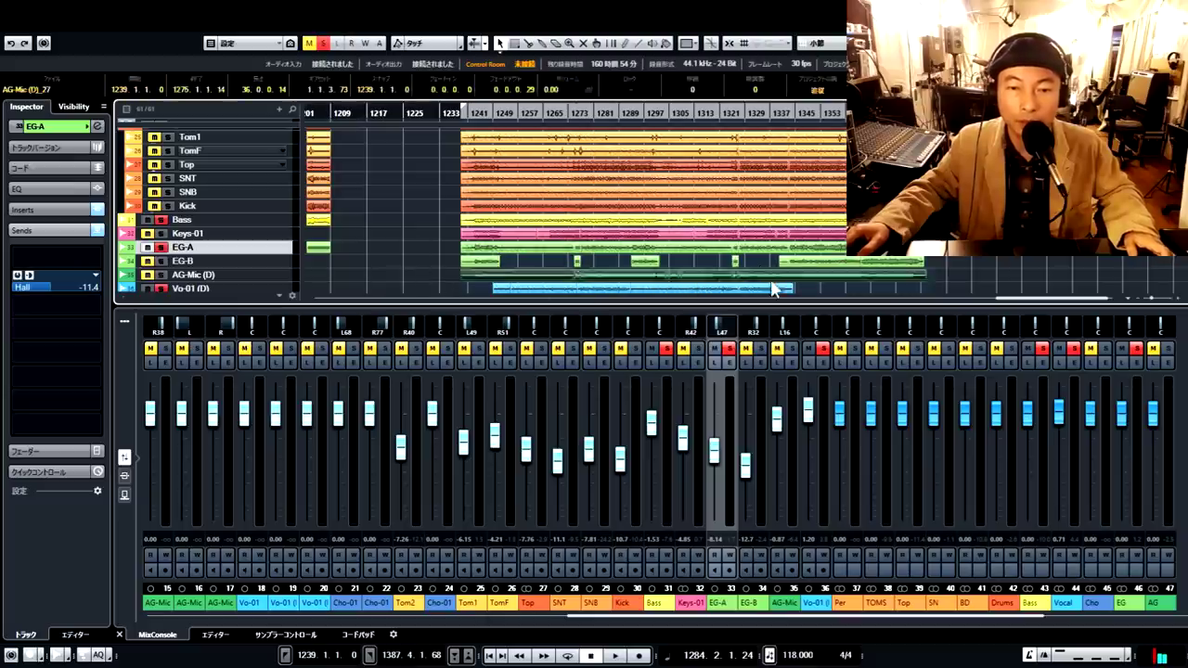
pyautogui.click(444, 283)
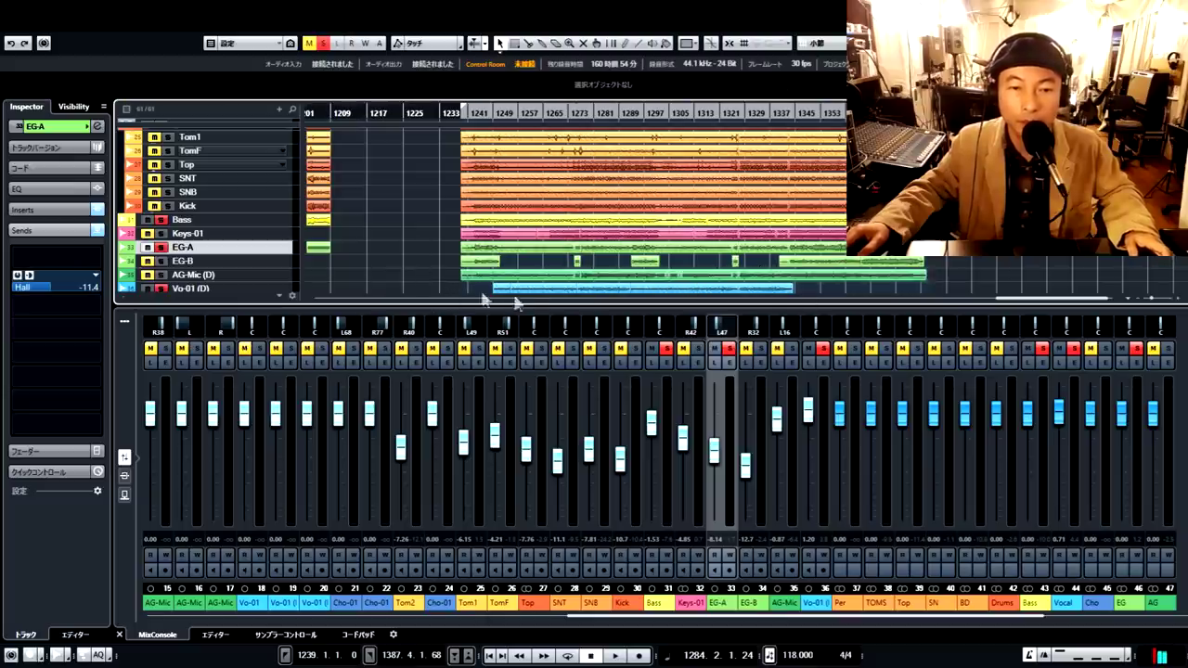
pyautogui.scroll(-1, 622, 271)
pyautogui.click(642, 275)
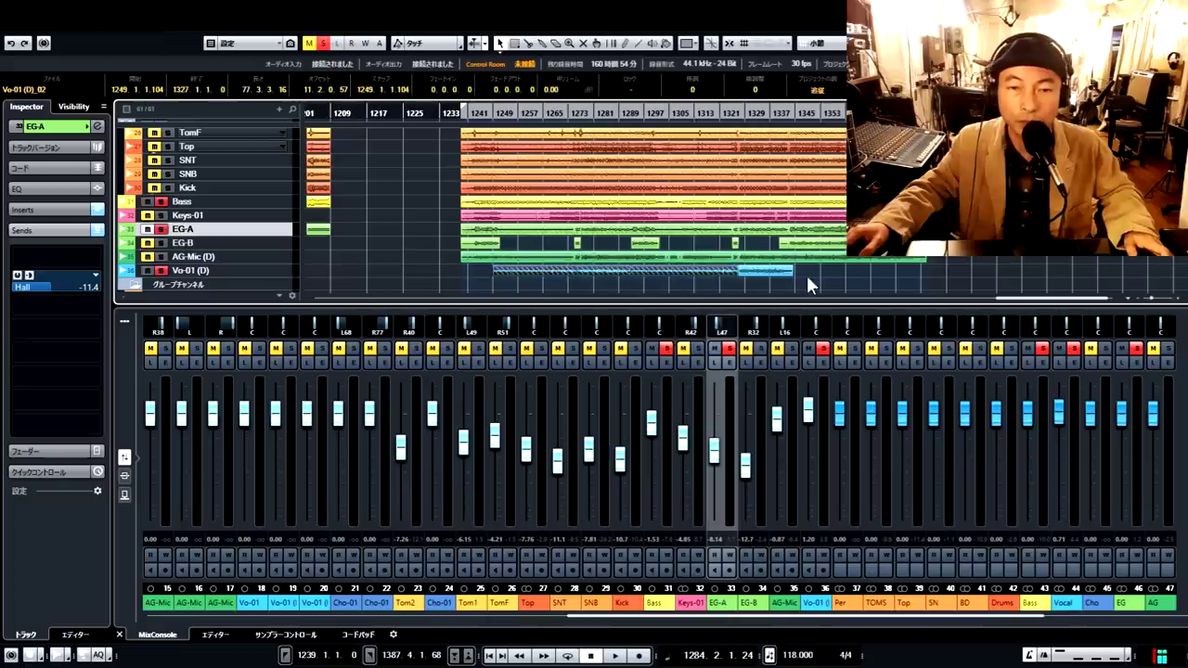
pyautogui.click(805, 273)
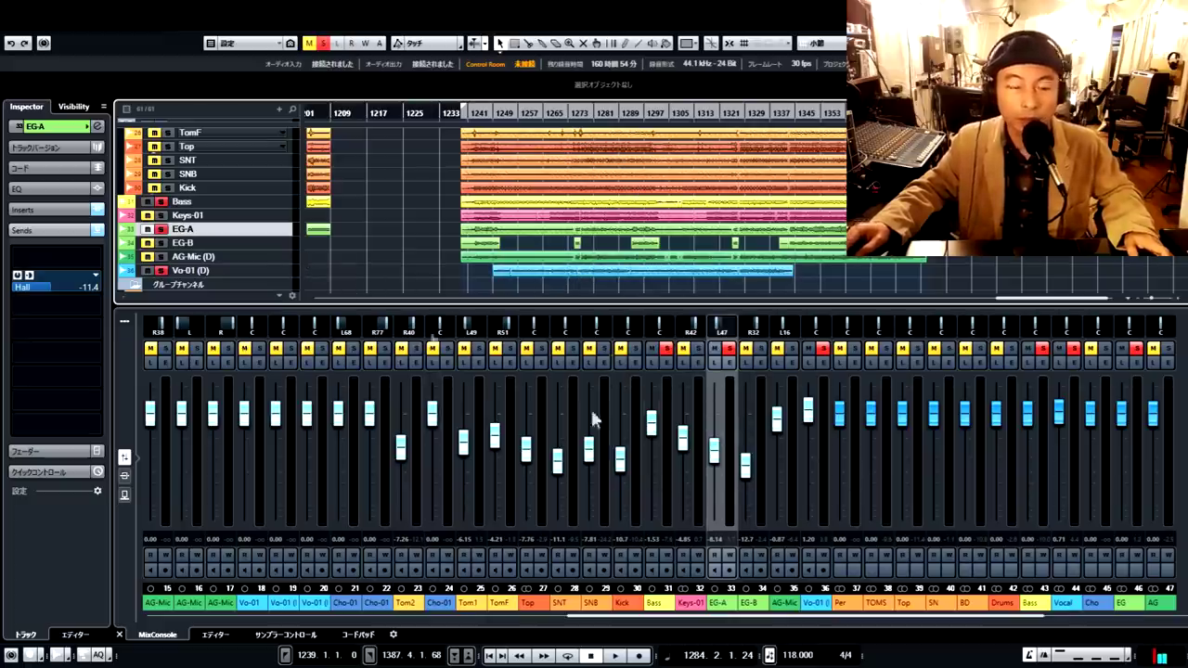
# Step: Solo AG-Mic (D) with Bass and the lead vocal, play from about bar 1280, and try its pan hard left and hard right
pyautogui.click(219, 255)
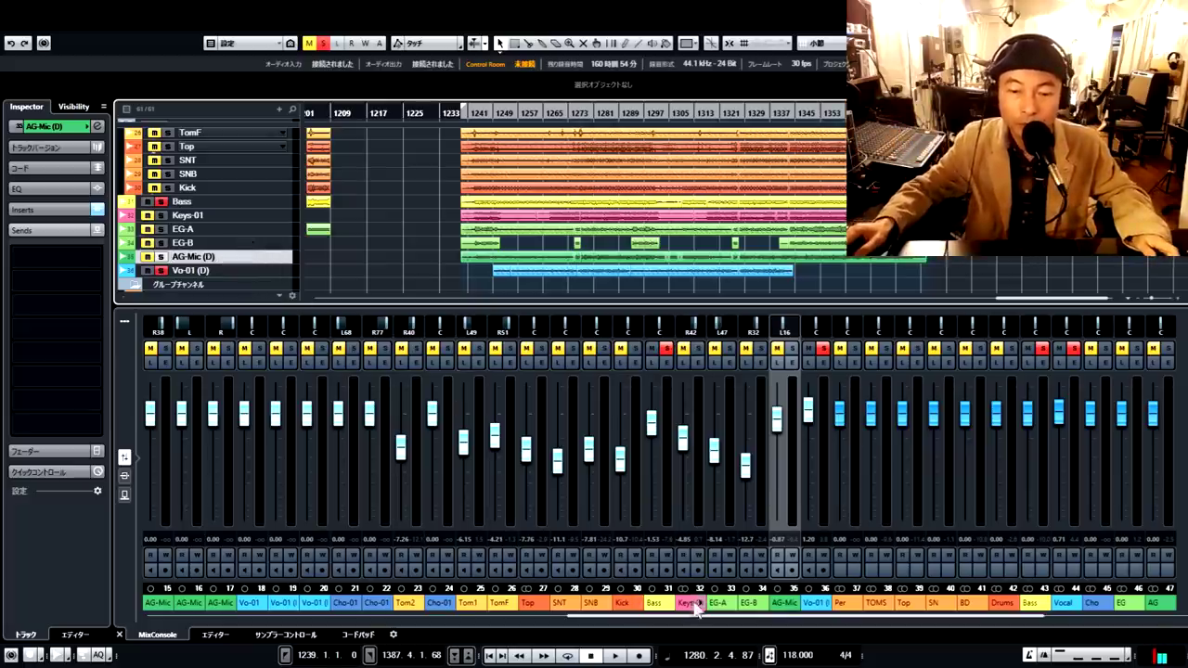
pyautogui.click(614, 655)
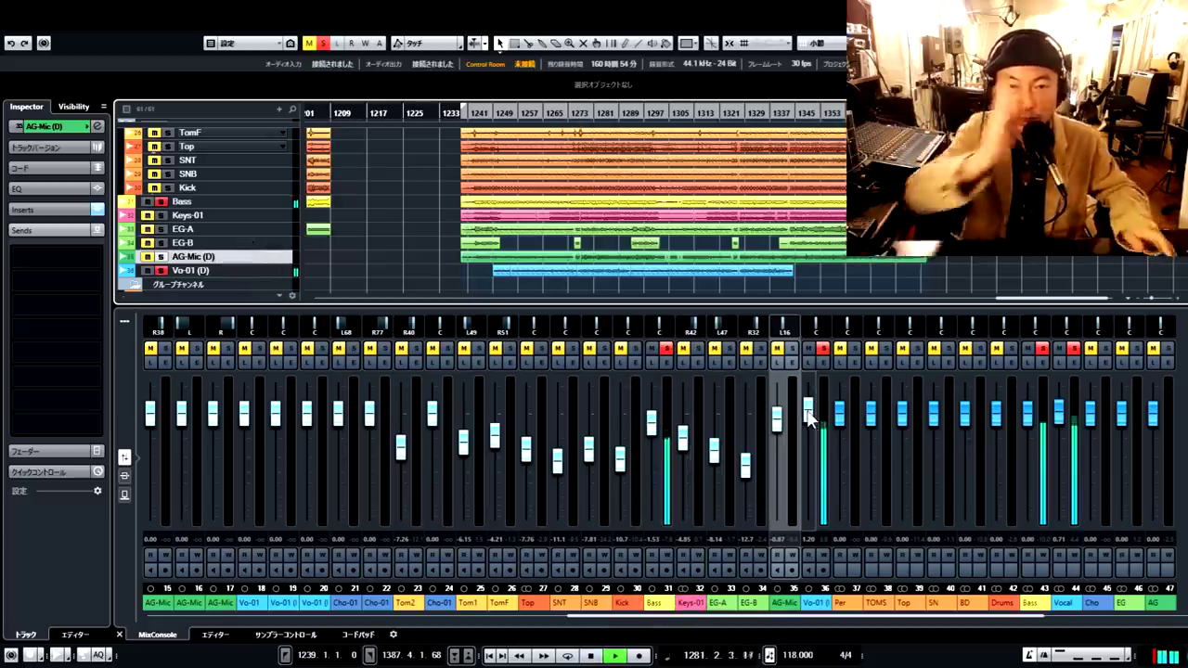
pyautogui.click(790, 347)
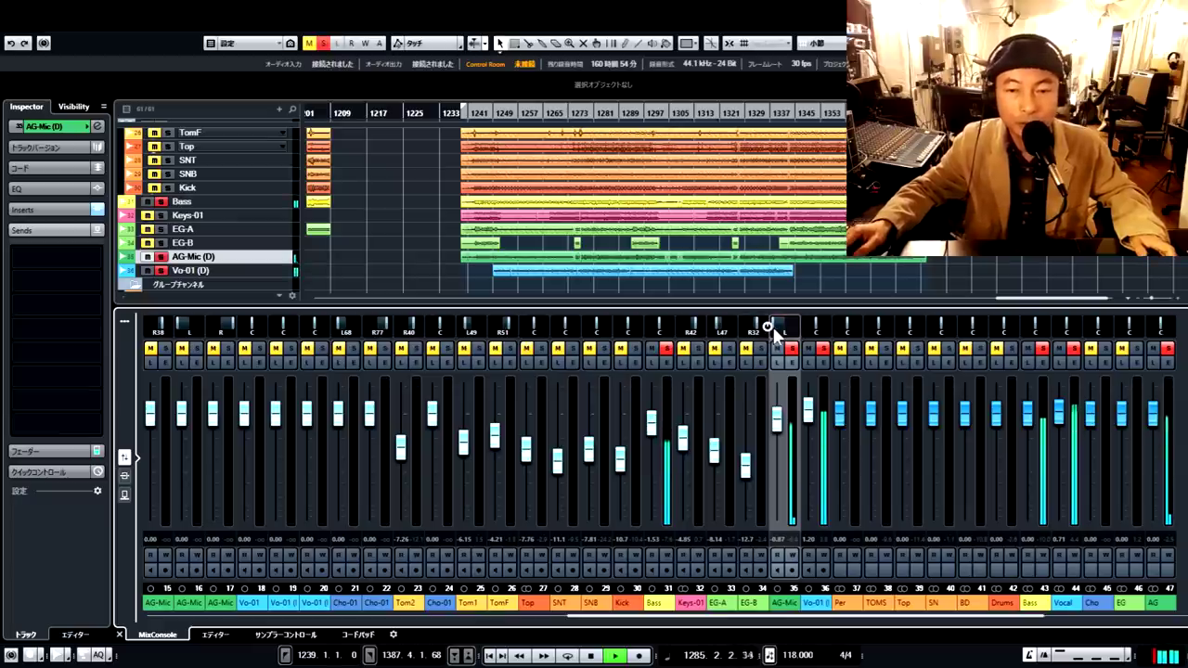
pyautogui.moveTo(775, 330); pyautogui.dragTo(776, 316)
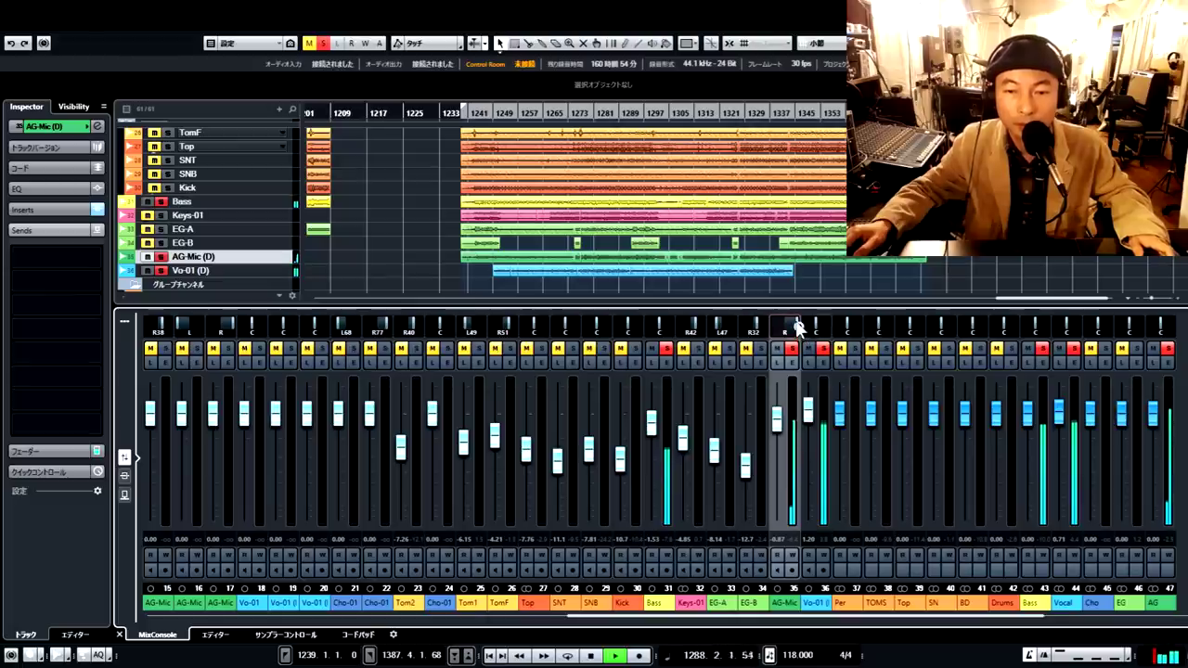
pyautogui.moveTo(795, 326); pyautogui.dragTo(793, 326)
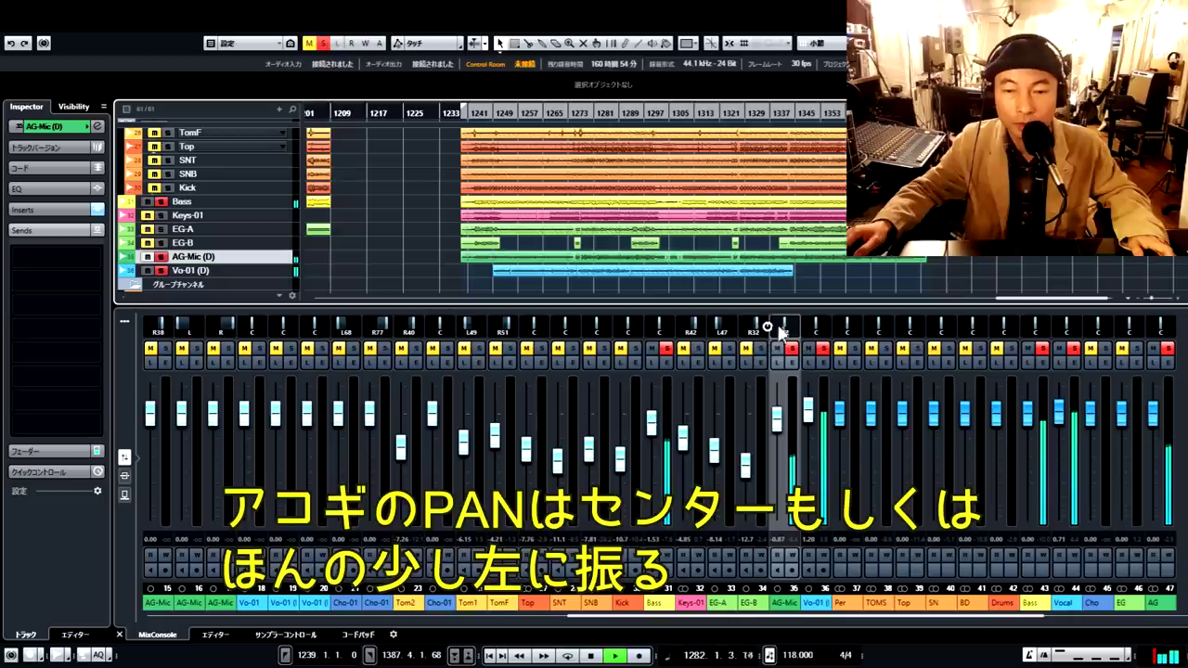
# Step: Set the pan of AG-Mic on channel 35 slightly left of centre, to L7
pyautogui.moveTo(784, 329); pyautogui.dragTo(747, 329)
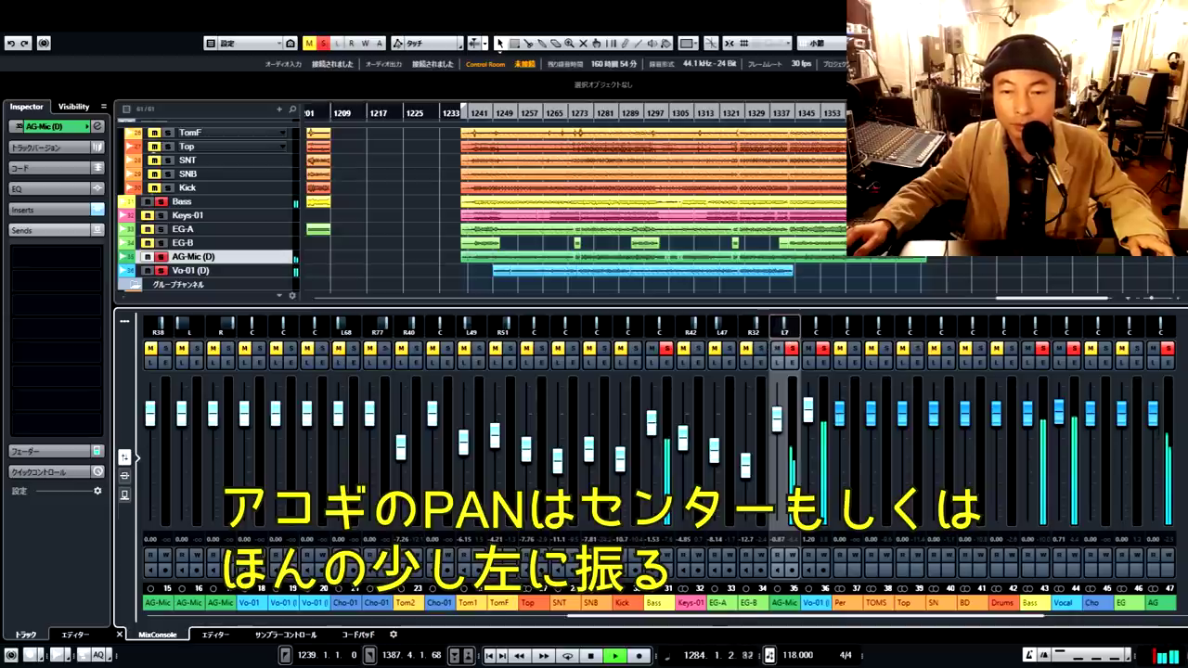
pyautogui.moveTo(784, 329); pyautogui.dragTo(770, 329)
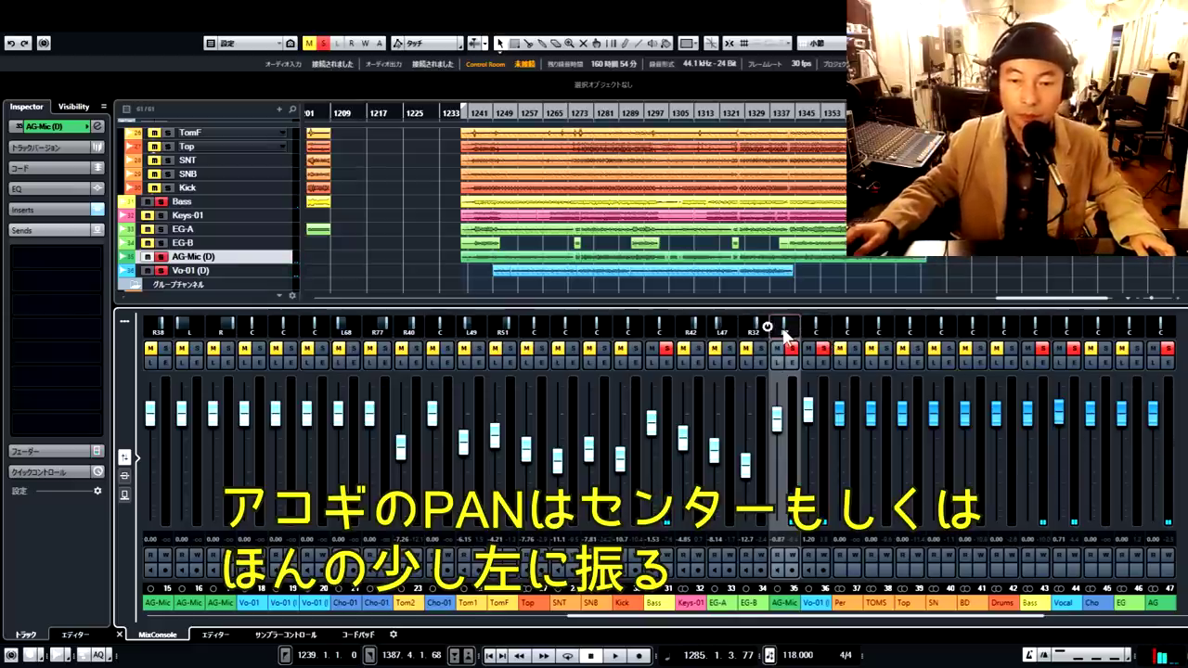
pyautogui.click(785, 334)
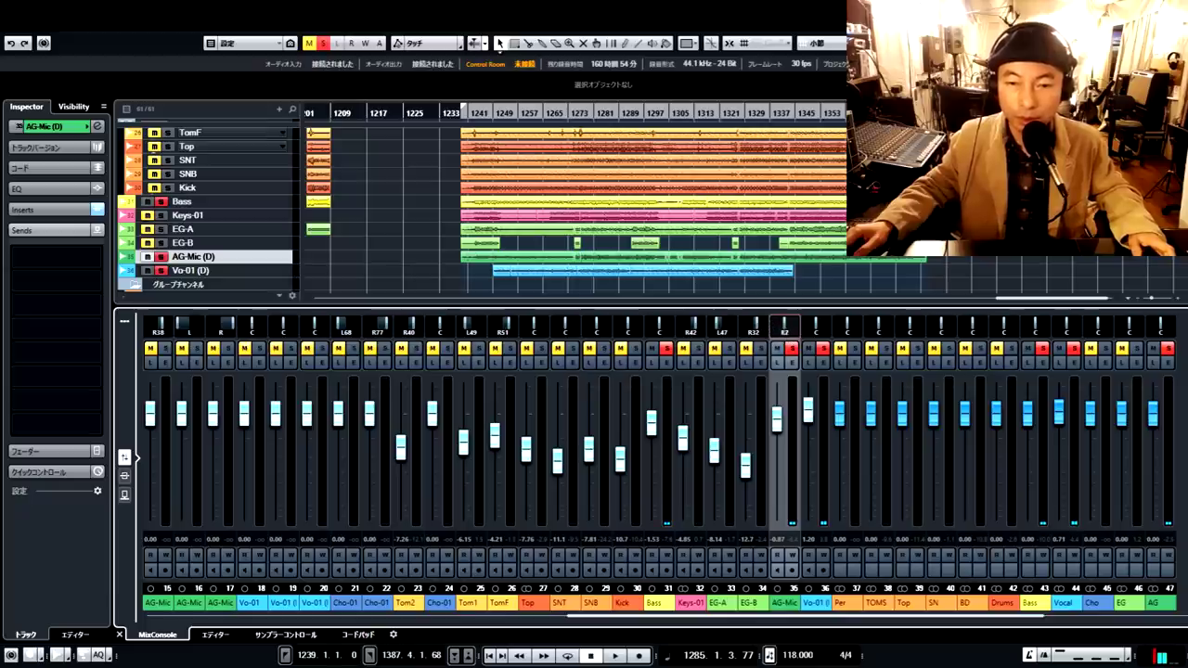
# Step: Replay the bass, vocal and acoustic guitar from around bars 1285 and 1282 to check the guitar's pan position
pyautogui.press('space')
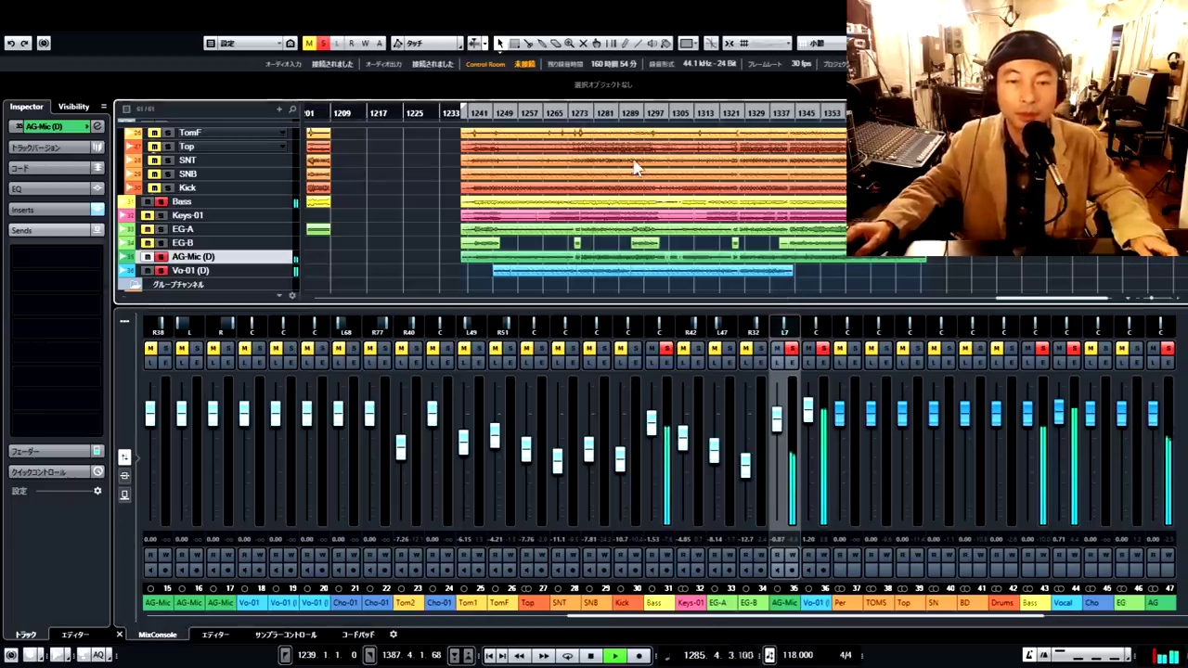
pyautogui.press('space')
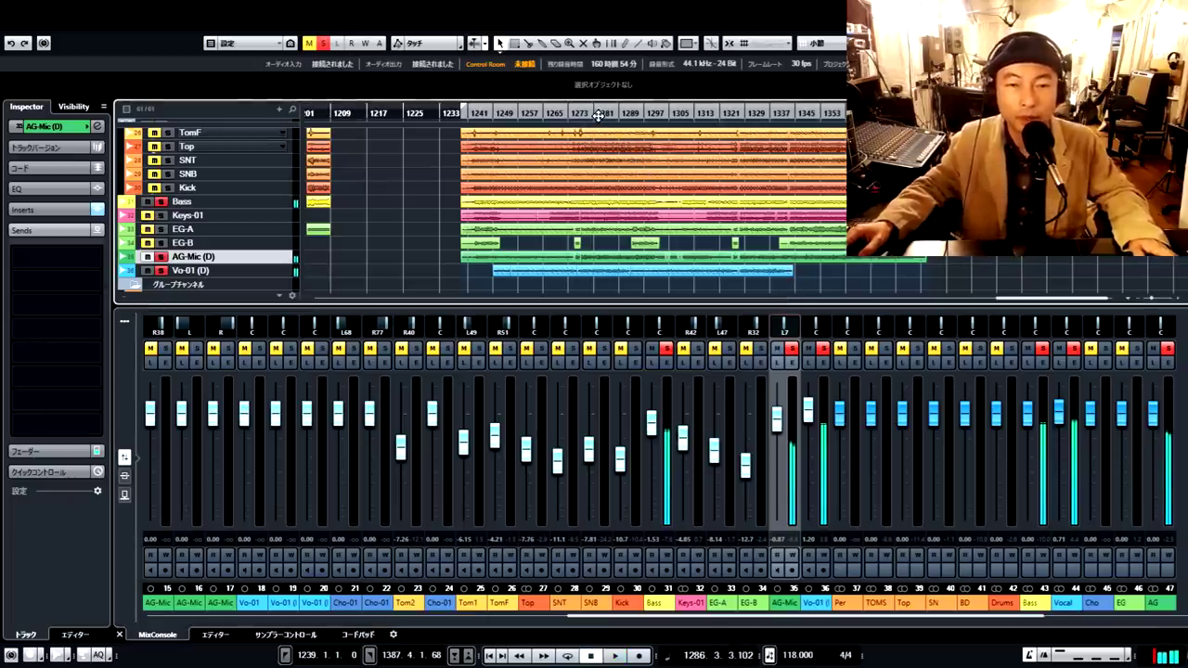
pyautogui.click(598, 114)
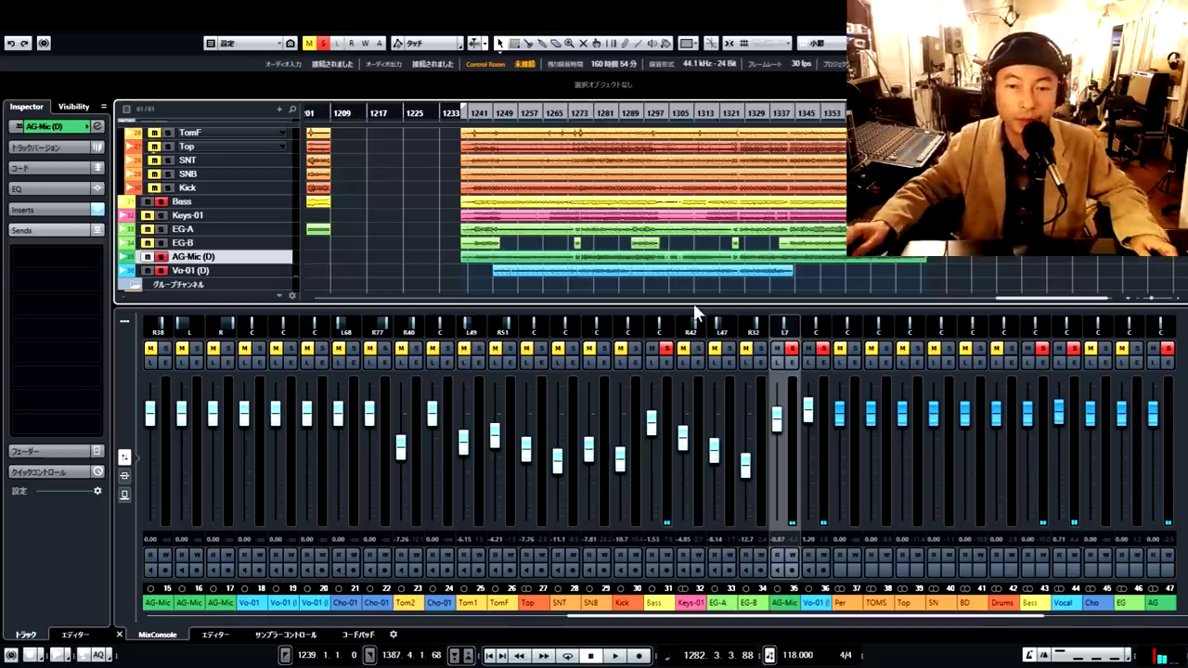
pyautogui.click(615, 656)
pyautogui.click(590, 656)
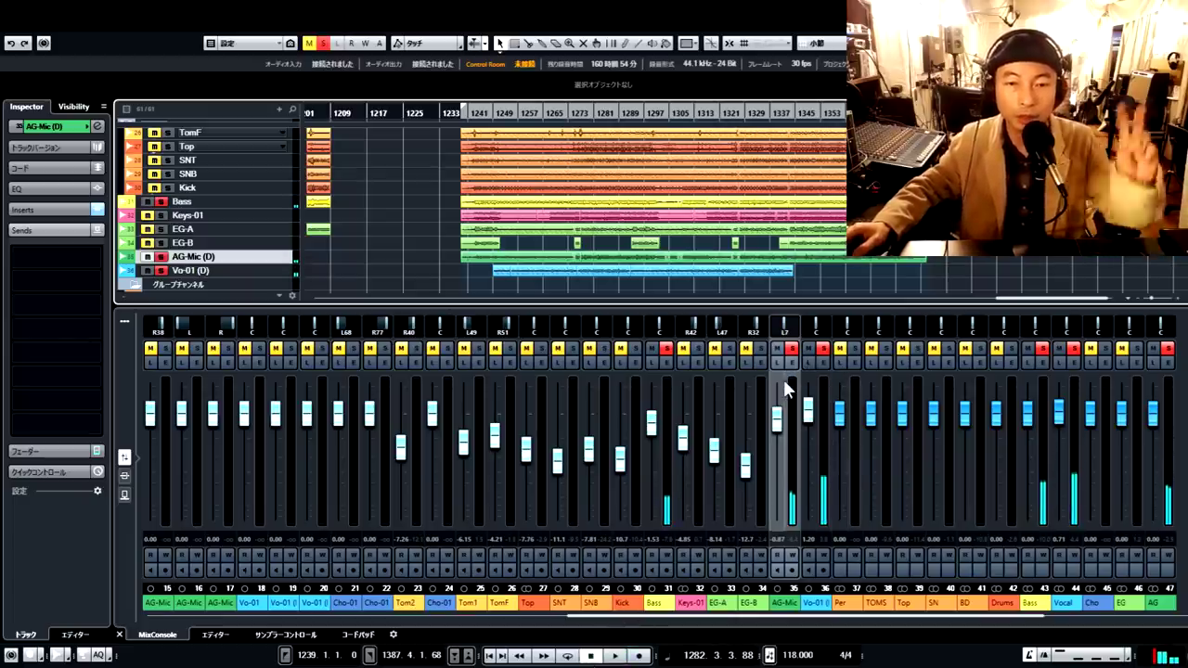
# Step: Solo Keys-01 in place of AG-Mic, play from about bar 1281, and pan the keyboard right to R49
pyautogui.click(599, 115)
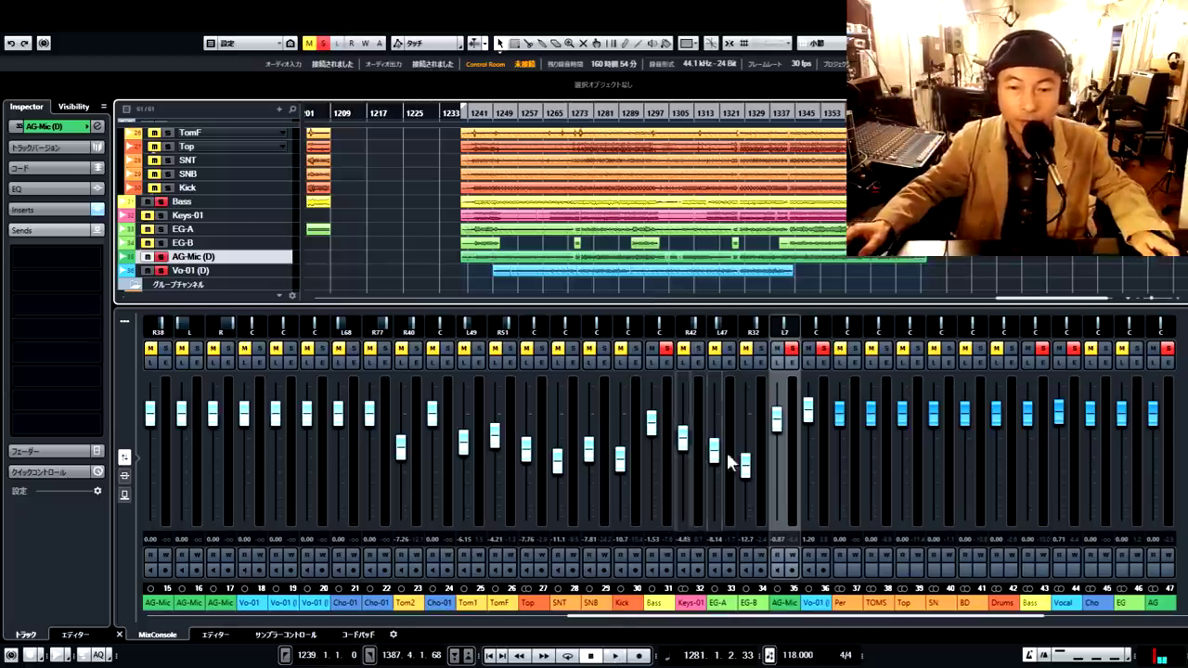
pyautogui.click(789, 347)
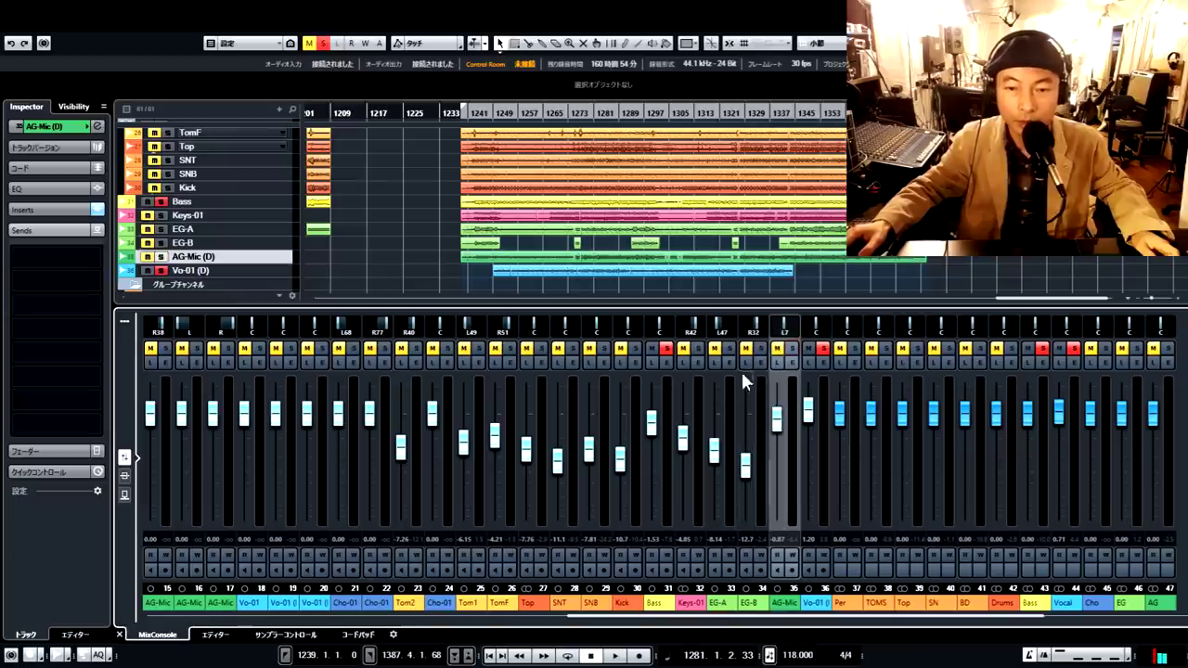
pyautogui.click(697, 348)
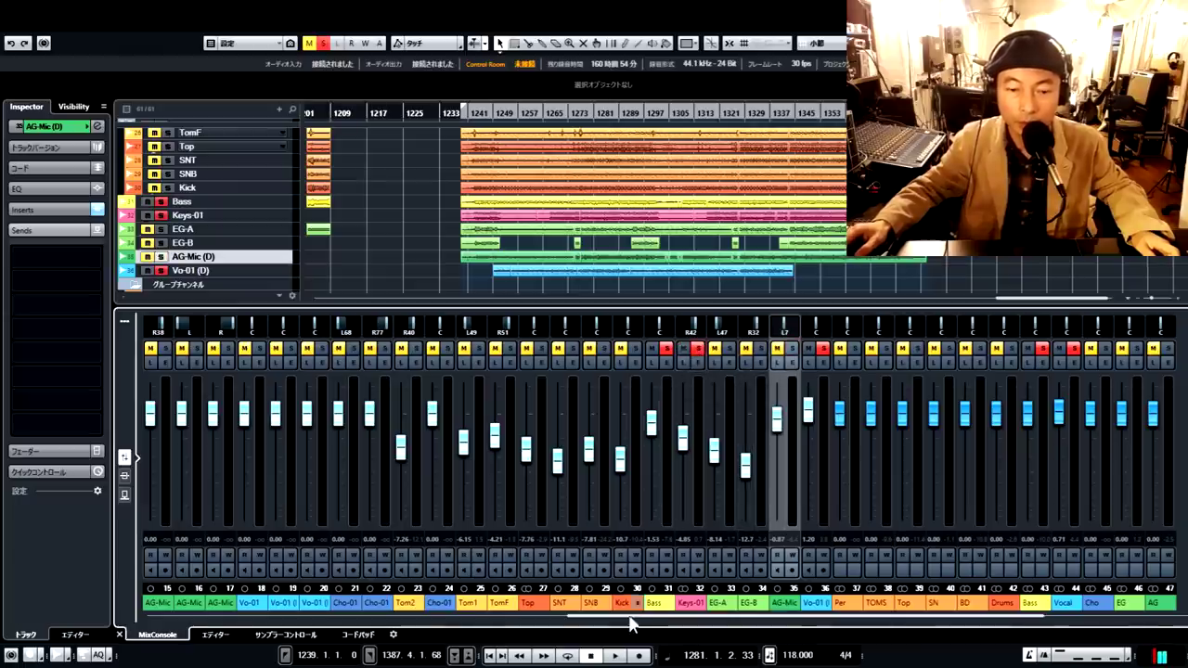
pyautogui.click(615, 655)
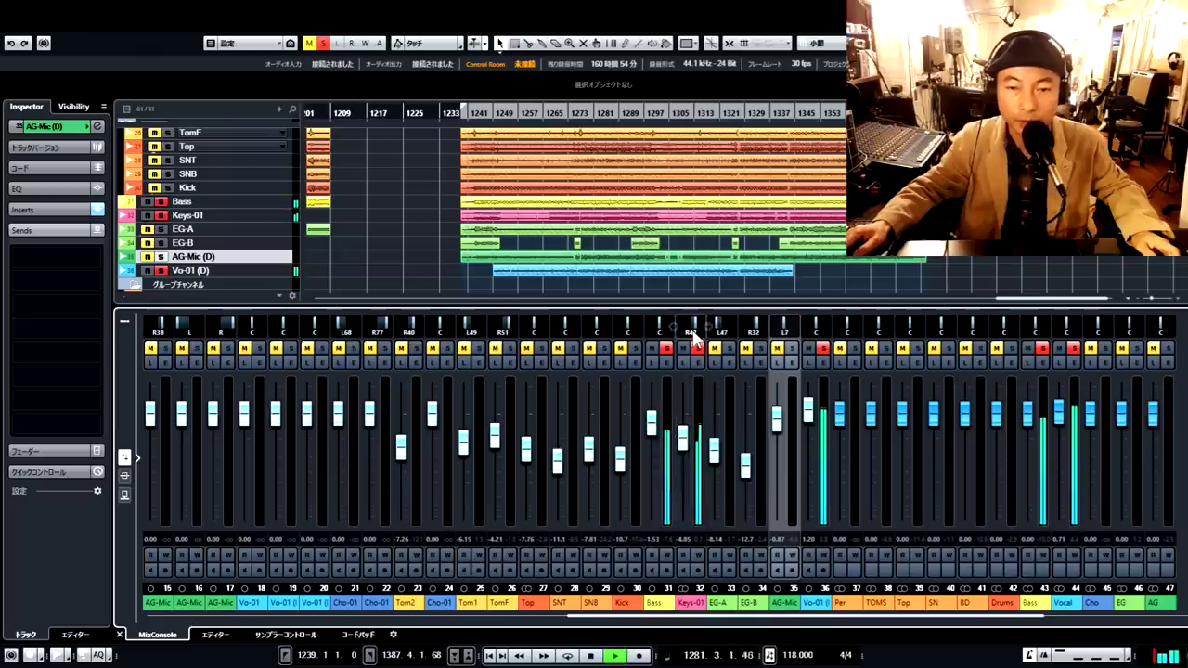
pyautogui.moveTo(698, 333); pyautogui.dragTo(698, 325)
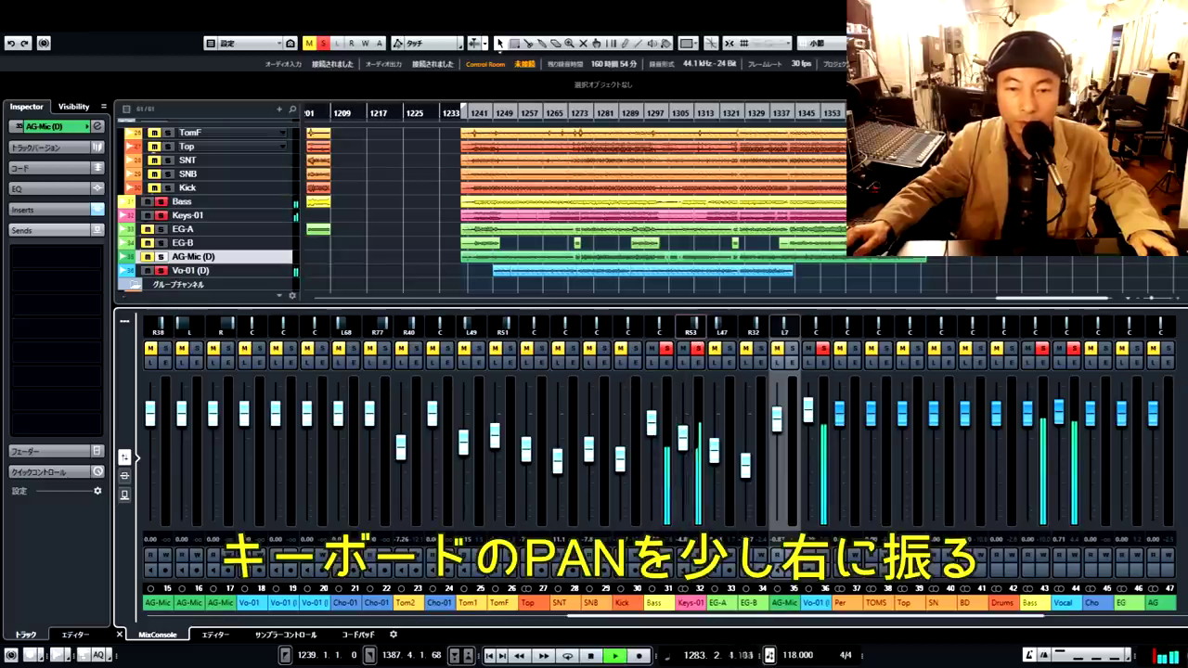
pyautogui.moveTo(698, 324)
pyautogui.mouseDown()
pyautogui.moveTo(677, 324)
pyautogui.moveTo(696, 325)
pyautogui.mouseUp()
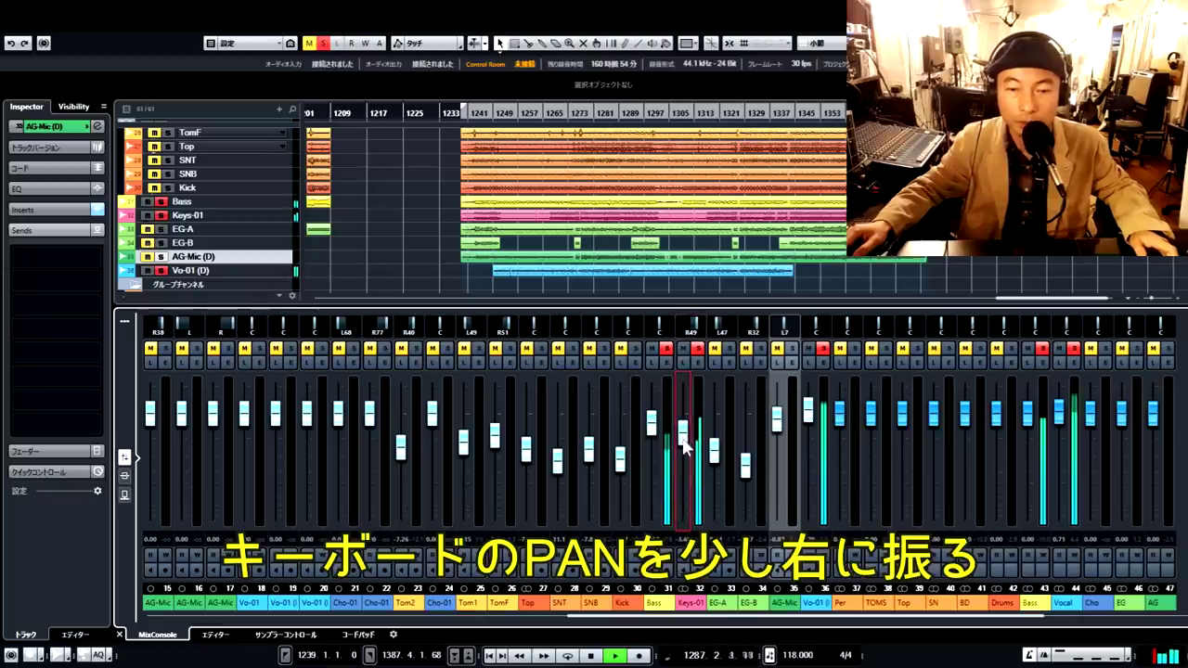
# Step: Adjust the Keys-01 fader to about -4.20 dB against the bass and vocal, and replay the passage to check it
pyautogui.moveTo(684, 446); pyautogui.dragTo(687, 456)
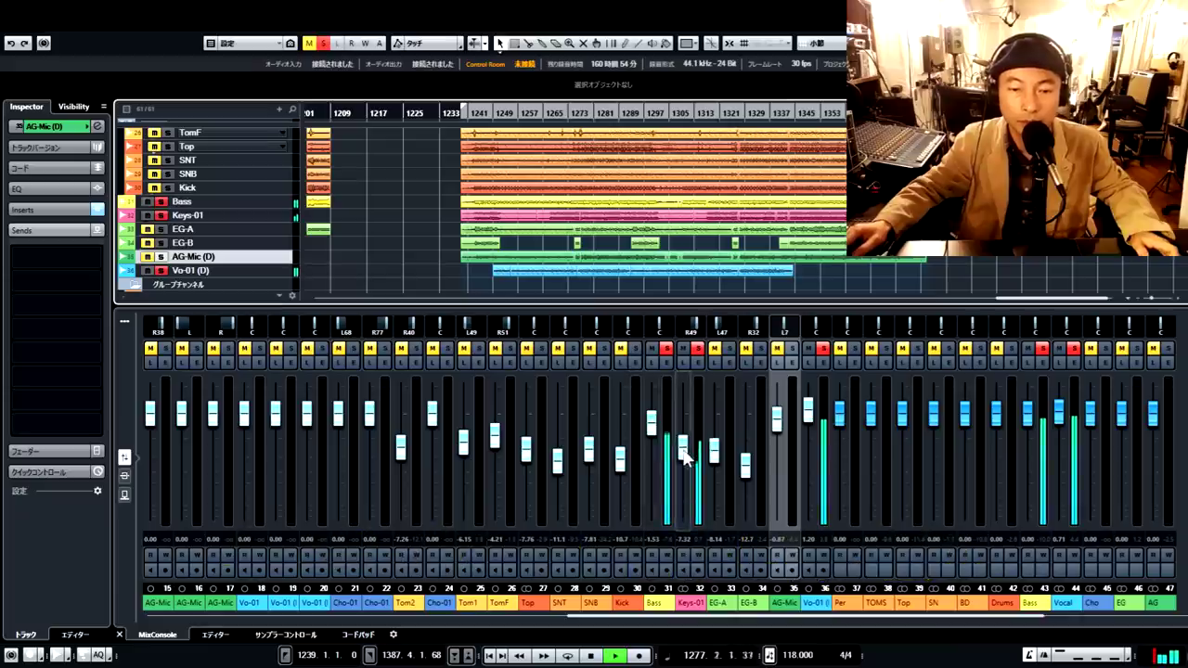
pyautogui.moveTo(683, 454); pyautogui.dragTo(685, 451)
pyautogui.scroll(2, 683, 453)
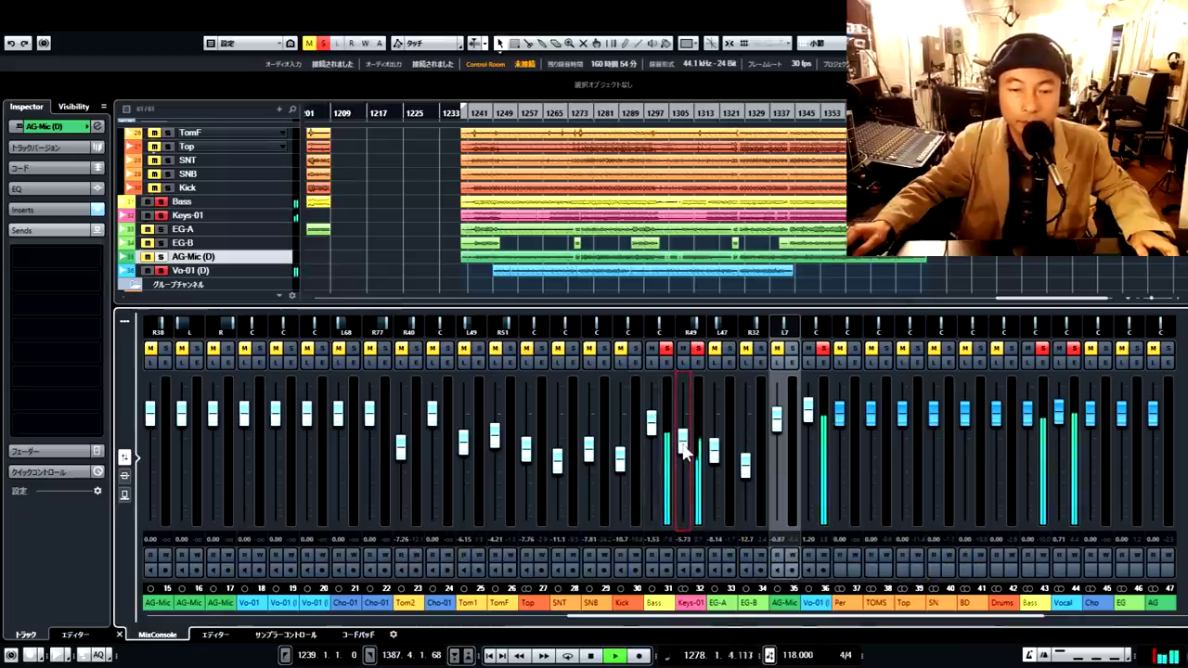
pyautogui.scroll(1, 684, 448)
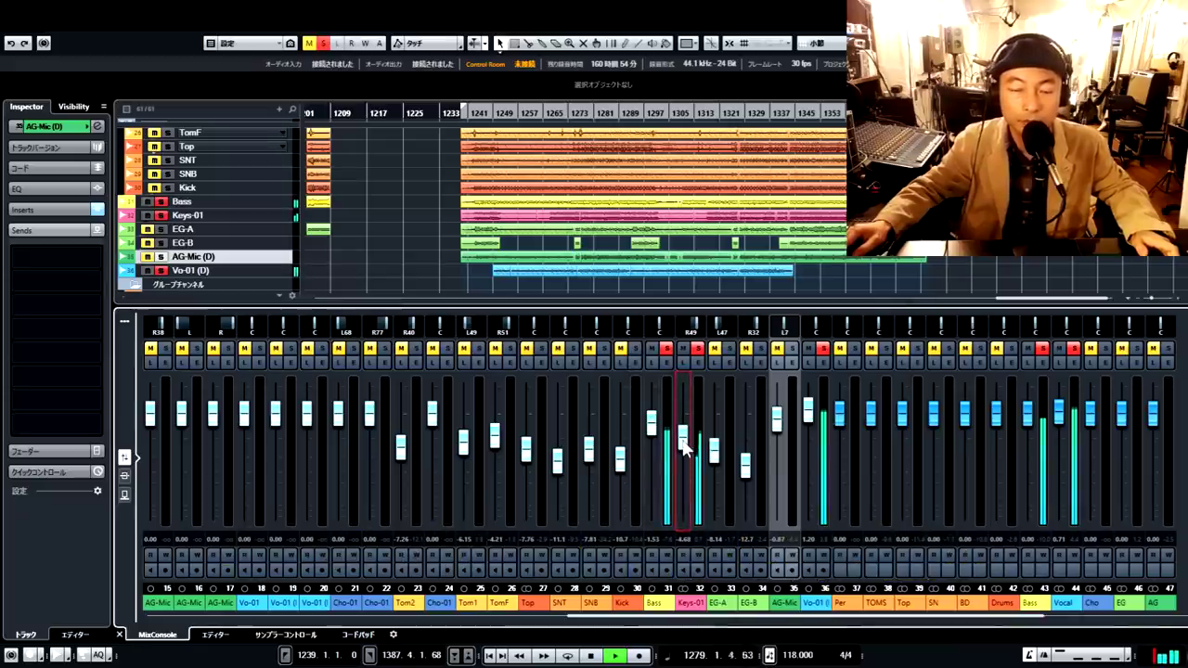
pyautogui.scroll(1, 684, 447)
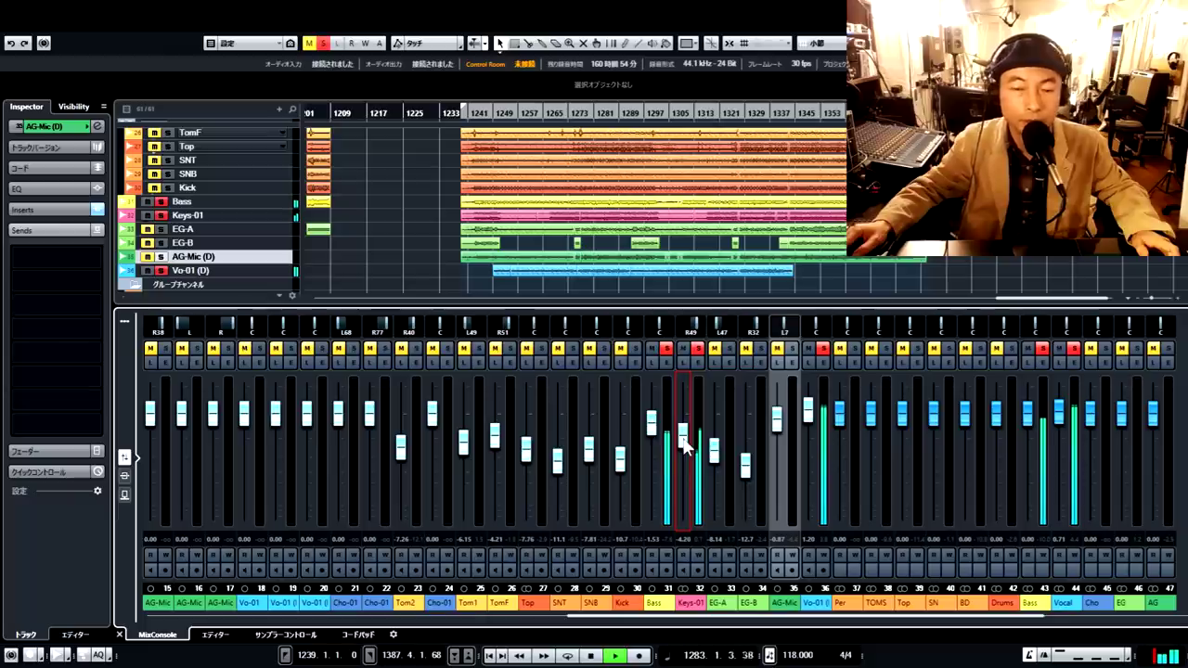
pyautogui.click(592, 656)
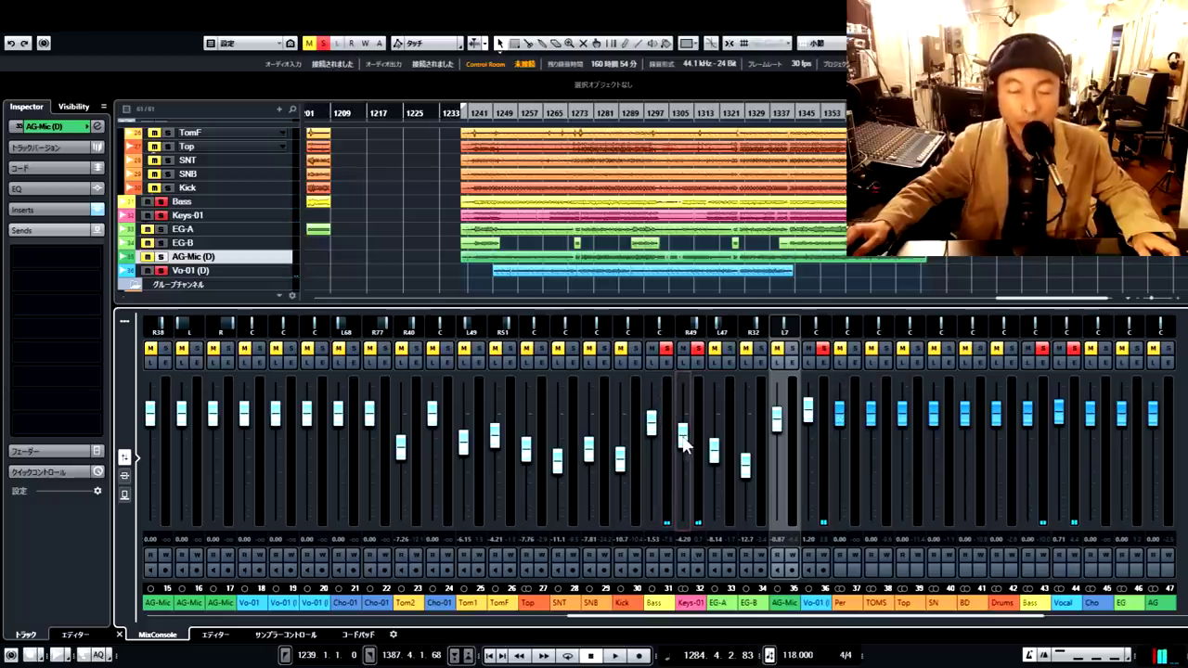
pyautogui.click(615, 655)
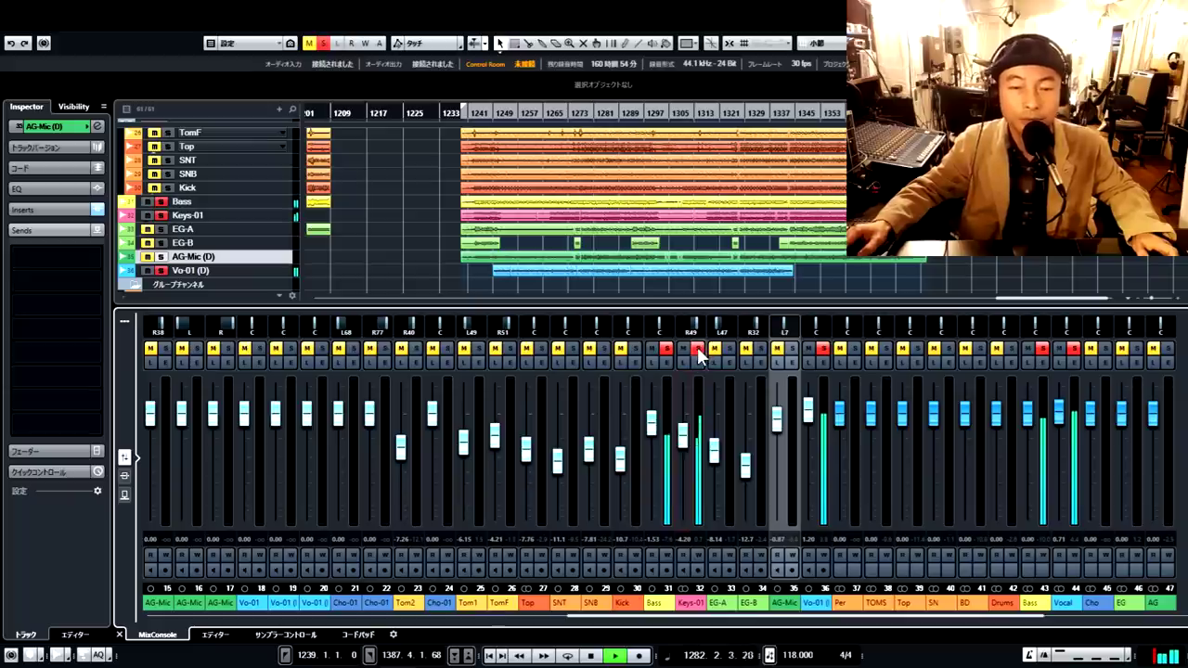
# Step: Solo EG-A in place of Keys-01, raise its fader to about -3.74 dB during playback, and pan it left to L63
pyautogui.click(592, 653)
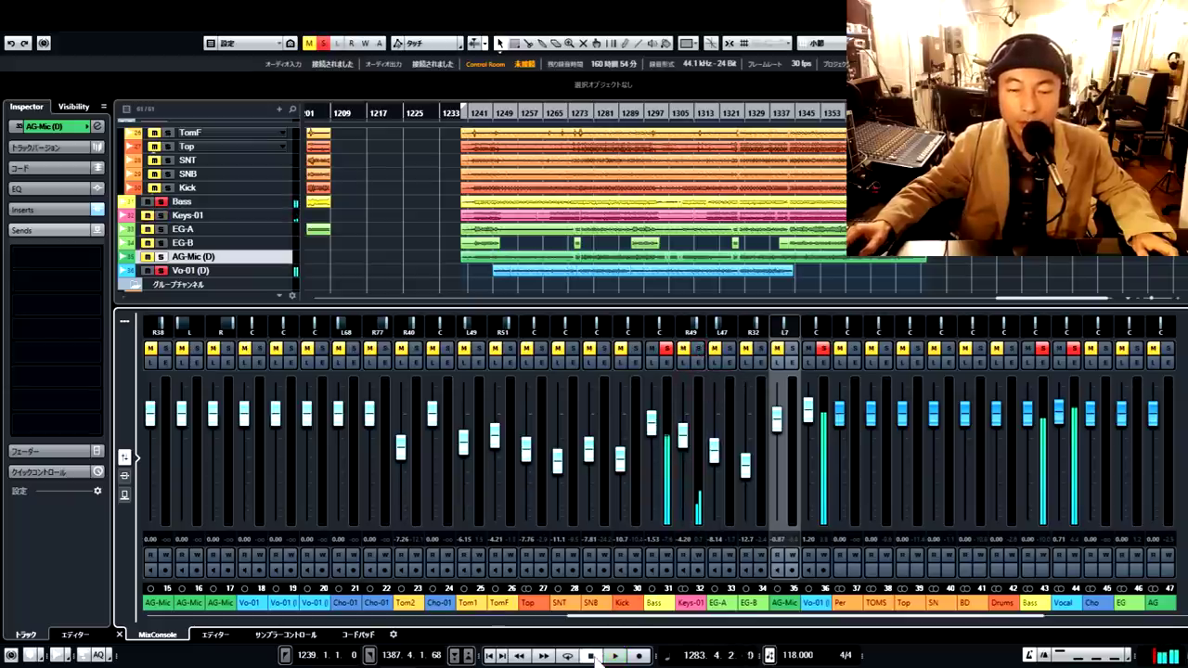
pyautogui.click(730, 349)
pyautogui.press('space')
pyautogui.moveTo(714, 454); pyautogui.dragTo(715, 438)
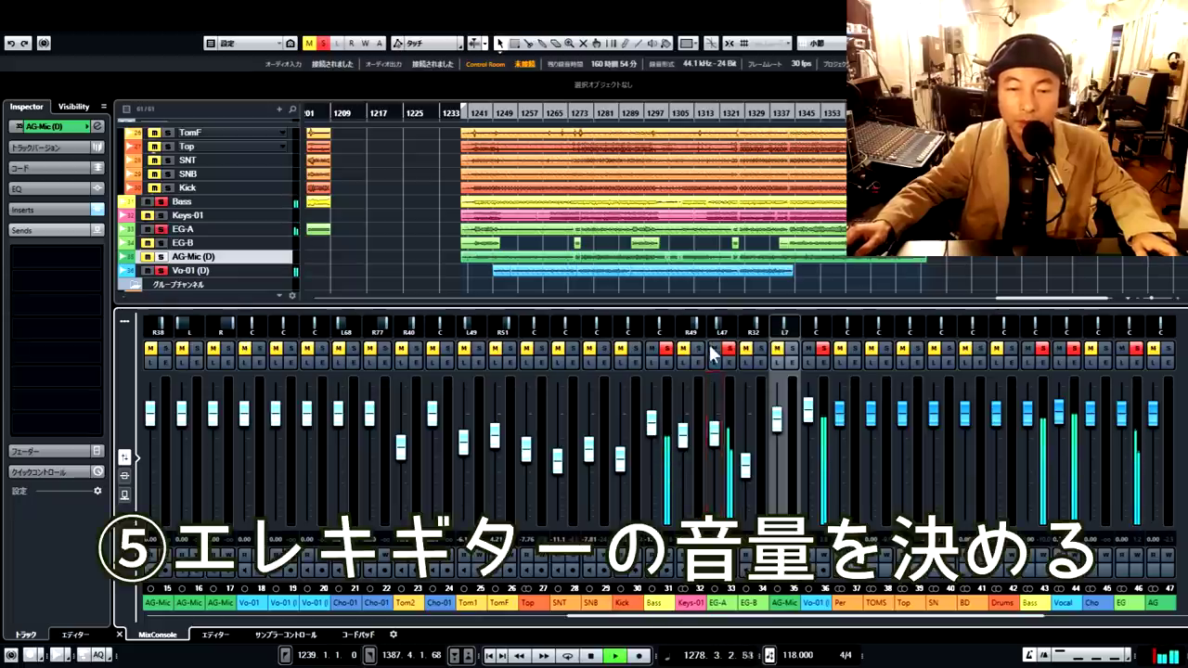
pyautogui.moveTo(720, 327); pyautogui.dragTo(722, 408)
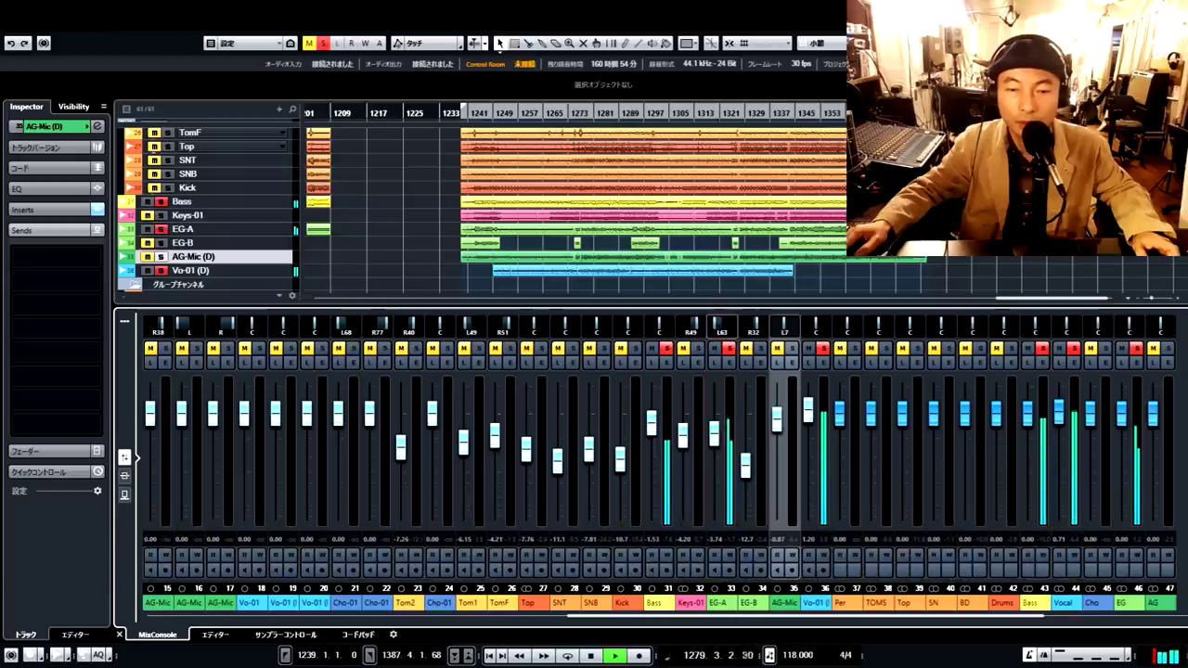
# Step: Fine-tune the EG-A fader to about -3.31 dB against the bass and vocal, and stop playback
pyautogui.click(715, 435)
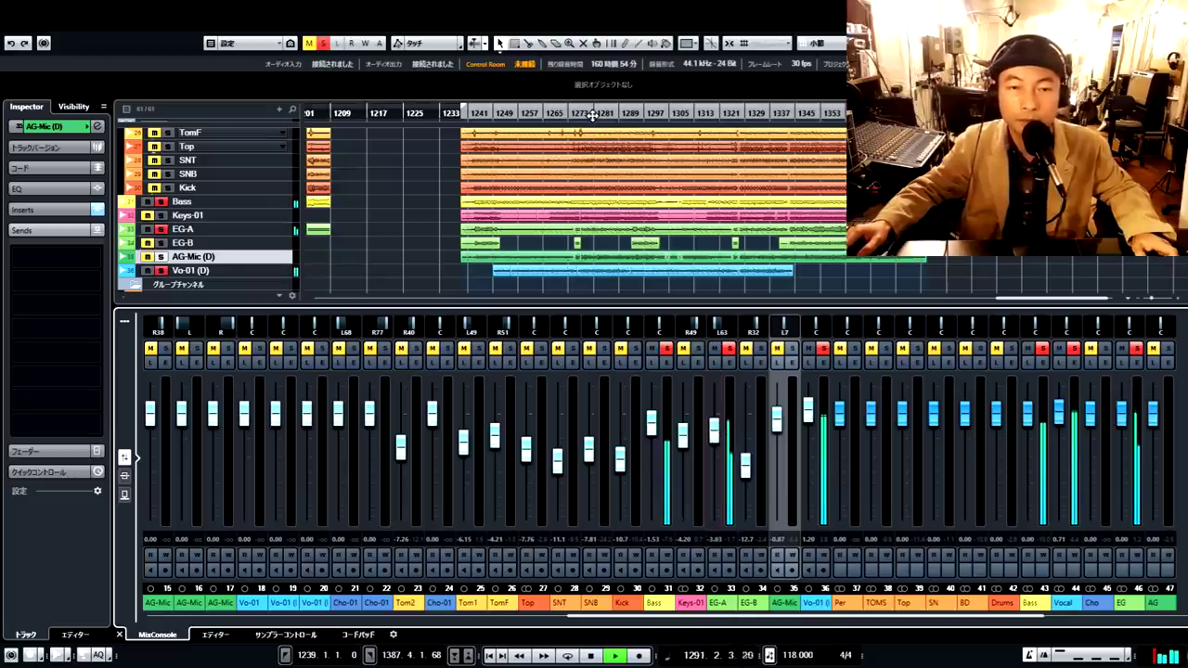
pyautogui.click(713, 440)
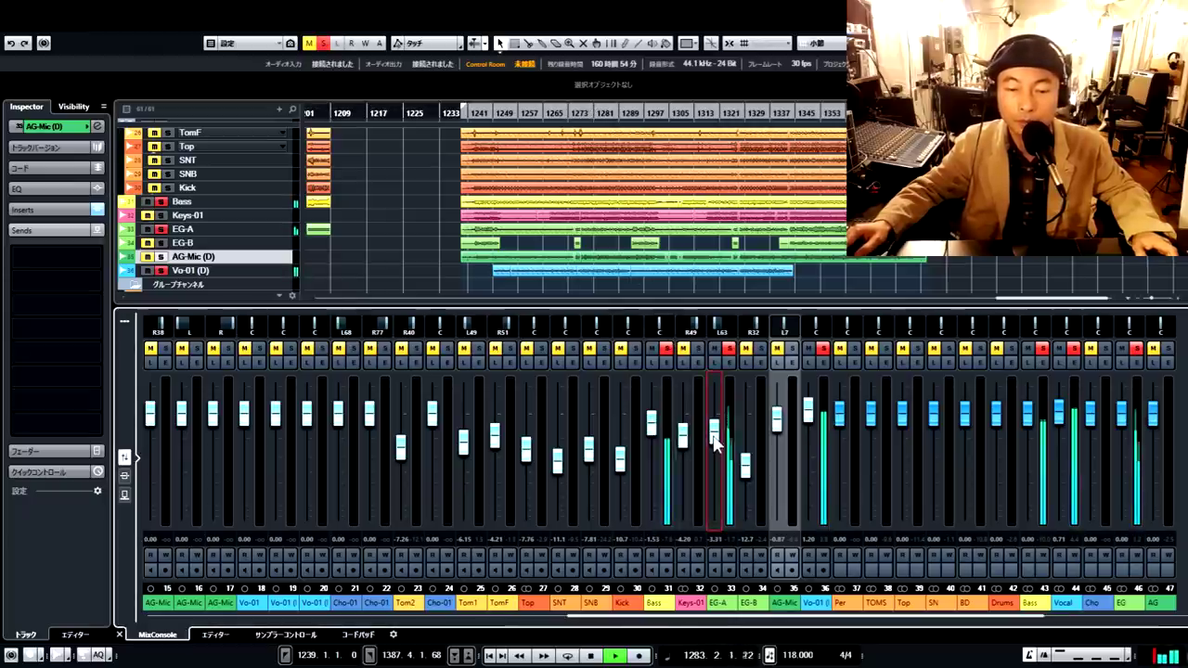
pyautogui.press('space')
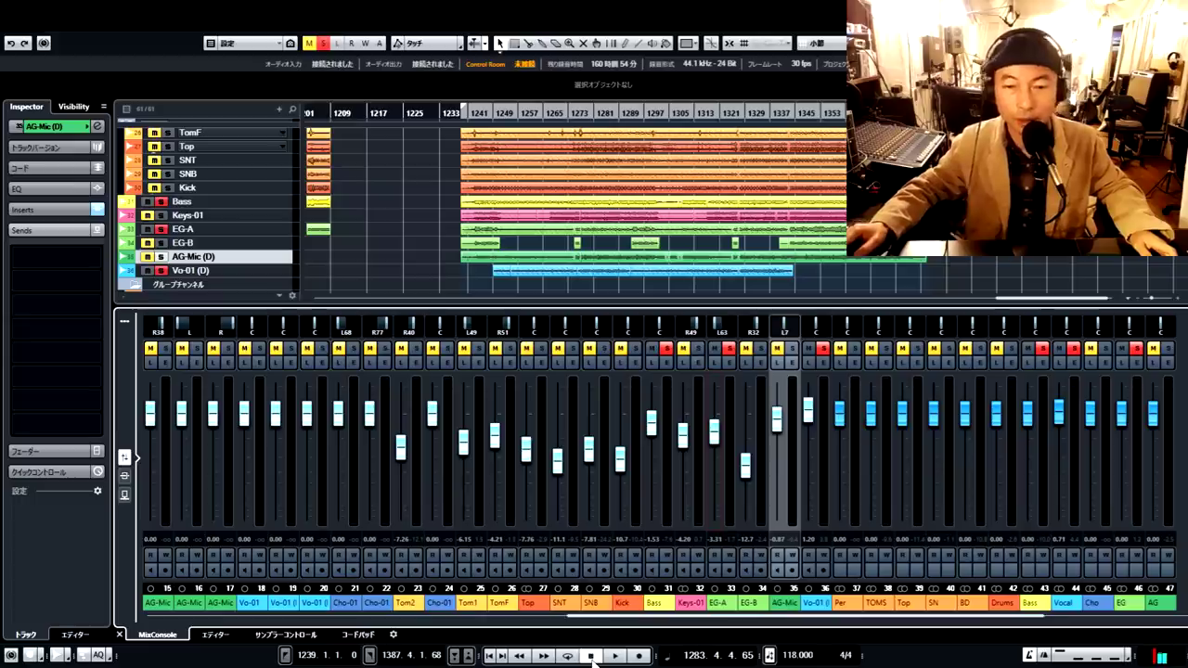
# Step: Solo EG-B in place of EG-A, raise its fader to about -0.25 dB during the guitar solo, and pan it to R21
pyautogui.click(729, 348)
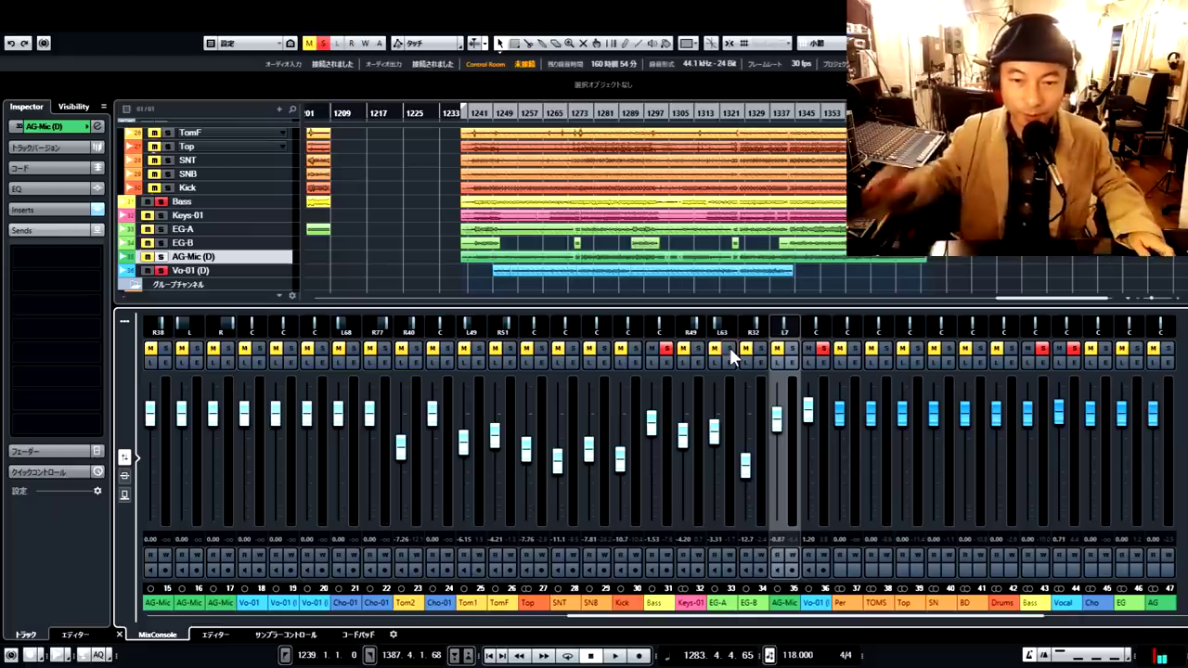
pyautogui.click(594, 655)
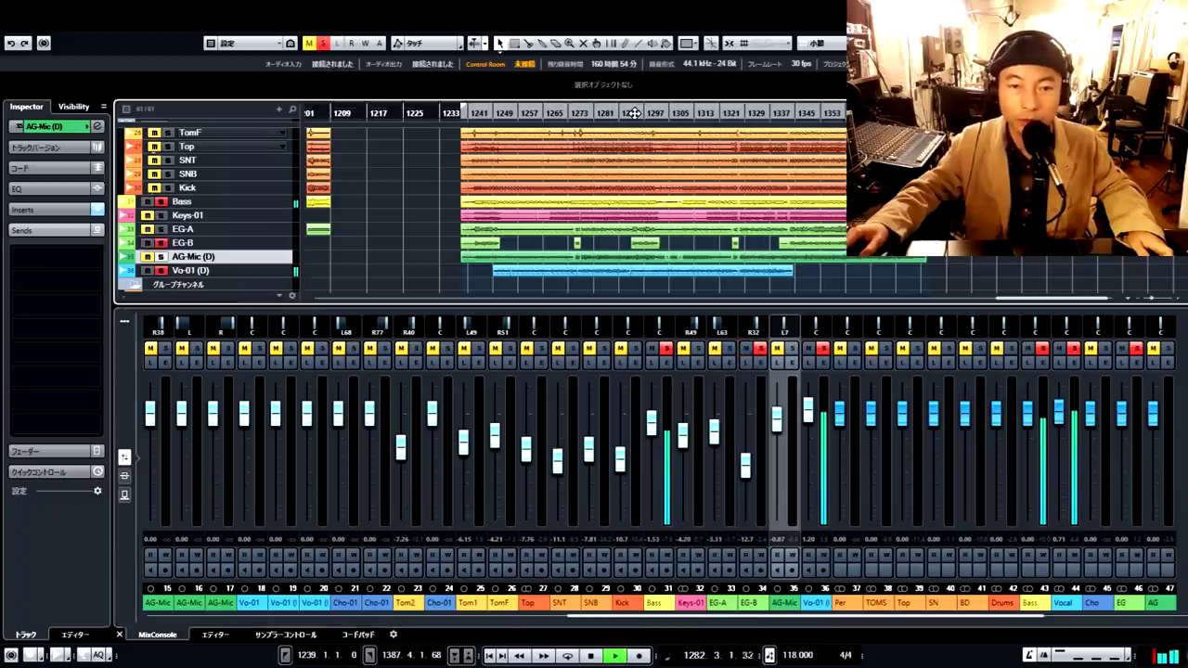
pyautogui.moveTo(745, 466); pyautogui.dragTo(746, 412)
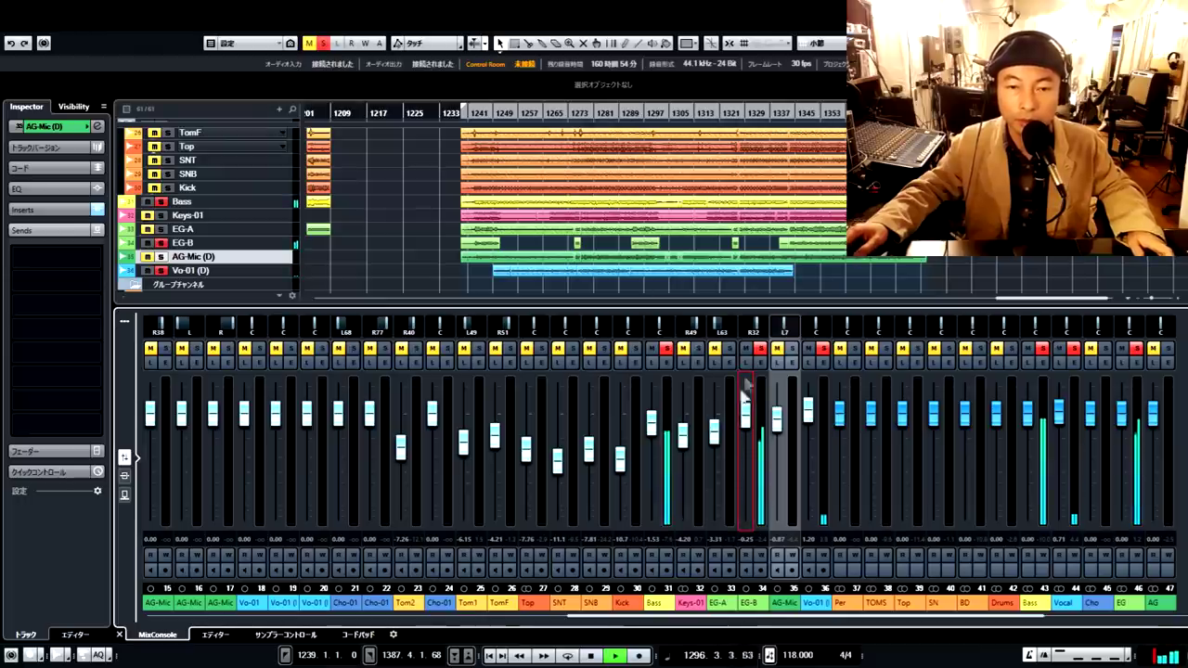
pyautogui.moveTo(754, 336); pyautogui.dragTo(743, 336)
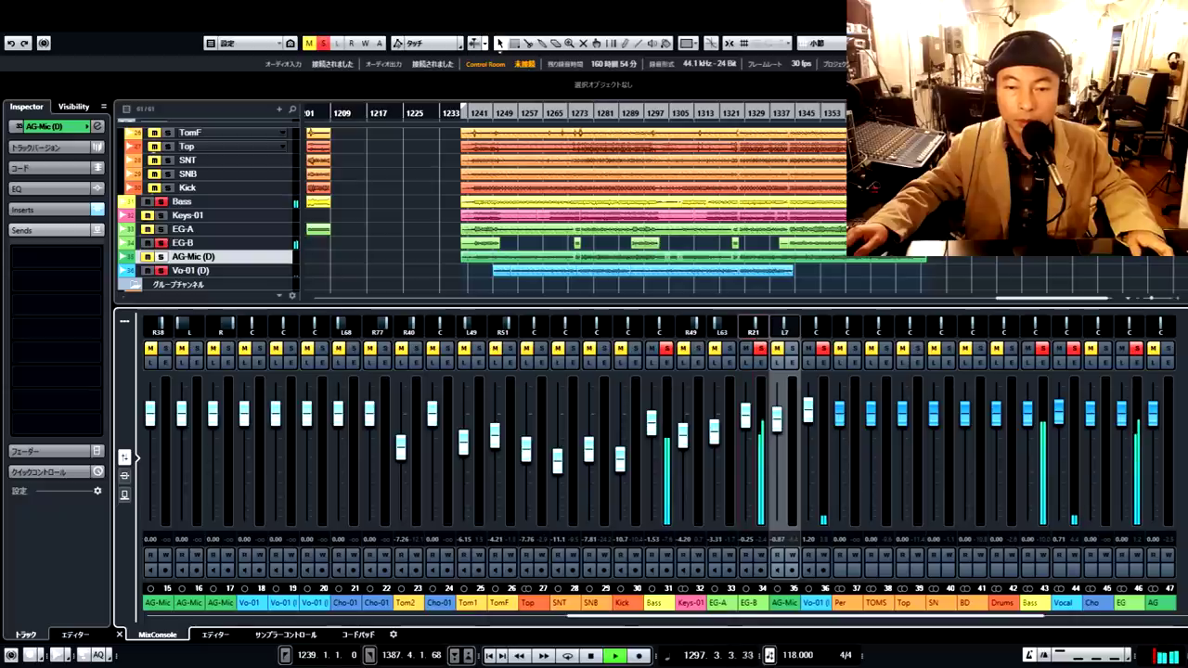
pyautogui.press('space')
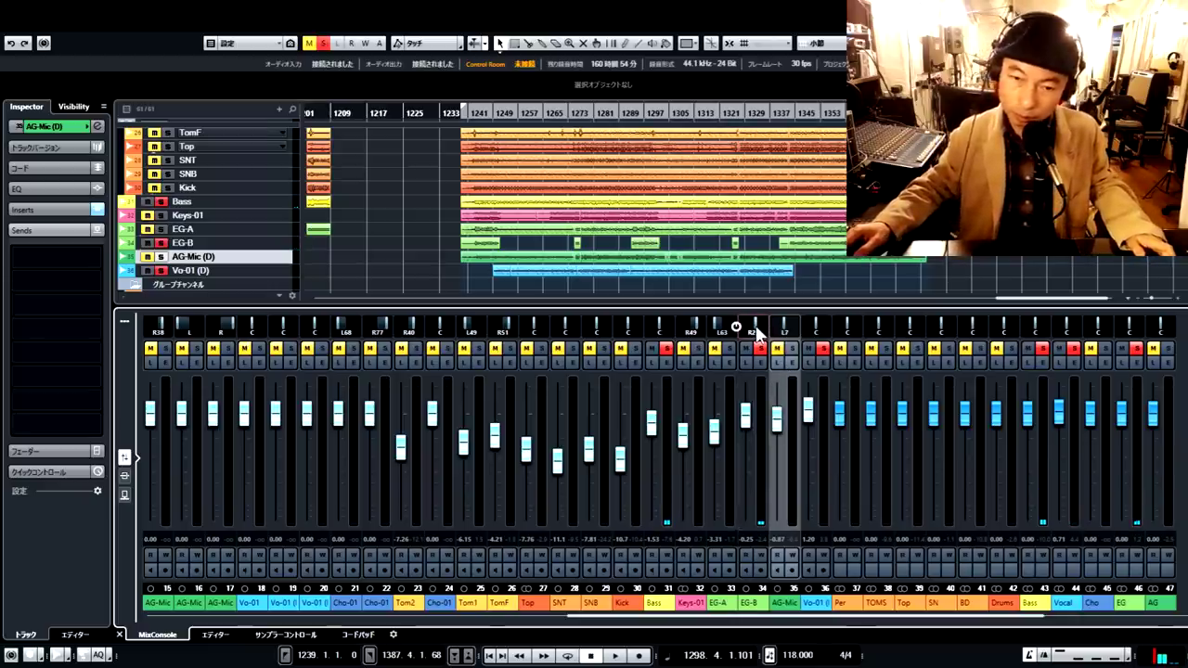
# Step: Replay the guitar solo from about bar 1292, briefly soloing Keys-01 and EG-A alongside EG-B to compare their pan positions
pyautogui.click(630, 115)
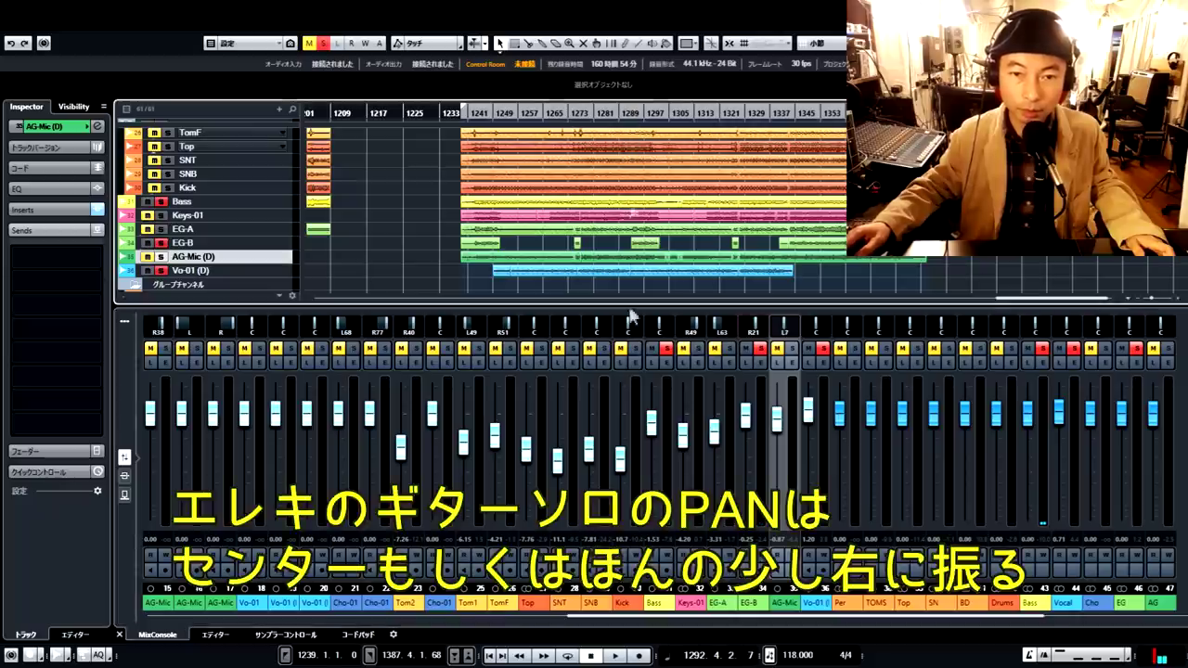
pyautogui.click(613, 656)
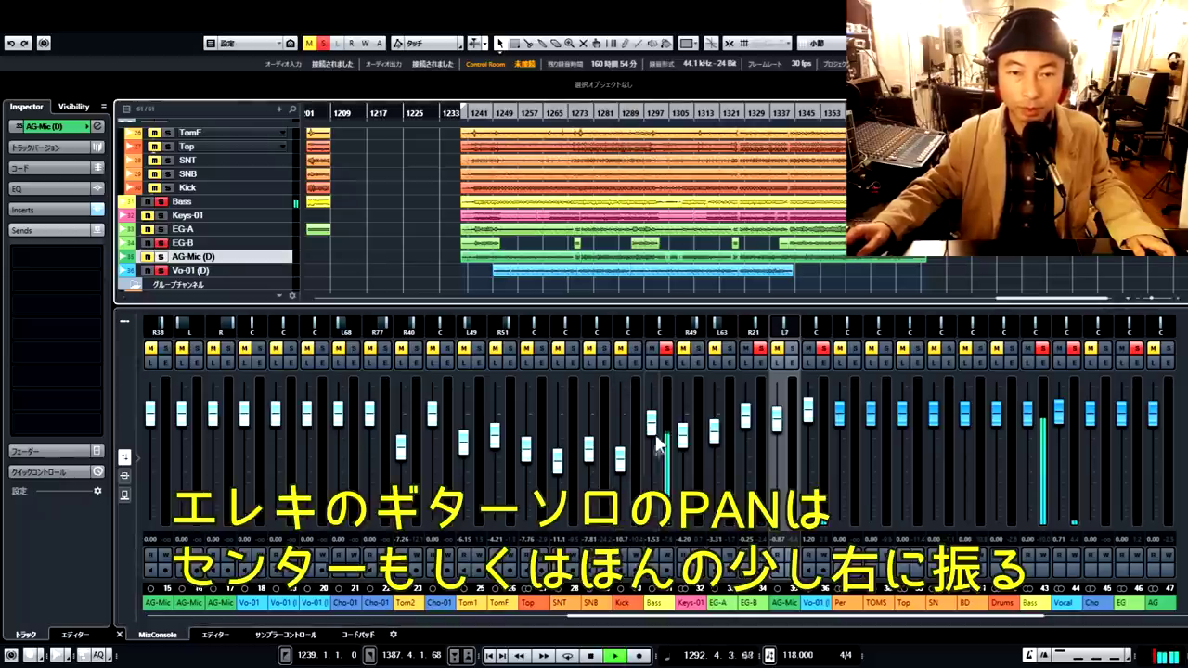
pyautogui.click(698, 350)
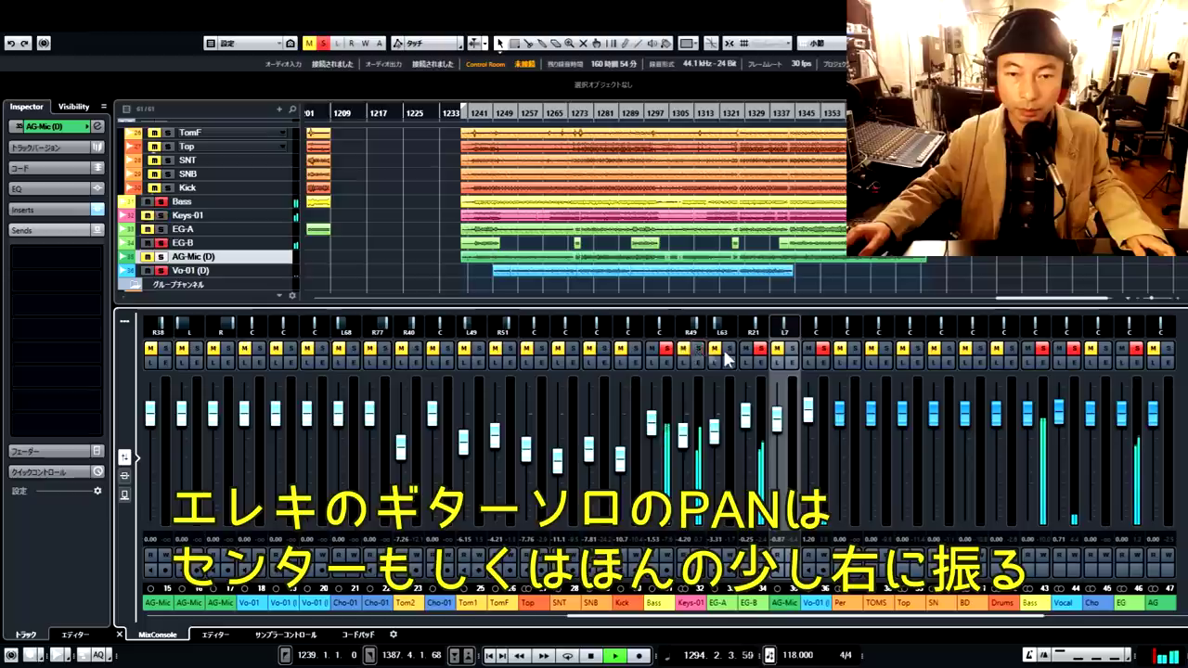
pyautogui.click(729, 349)
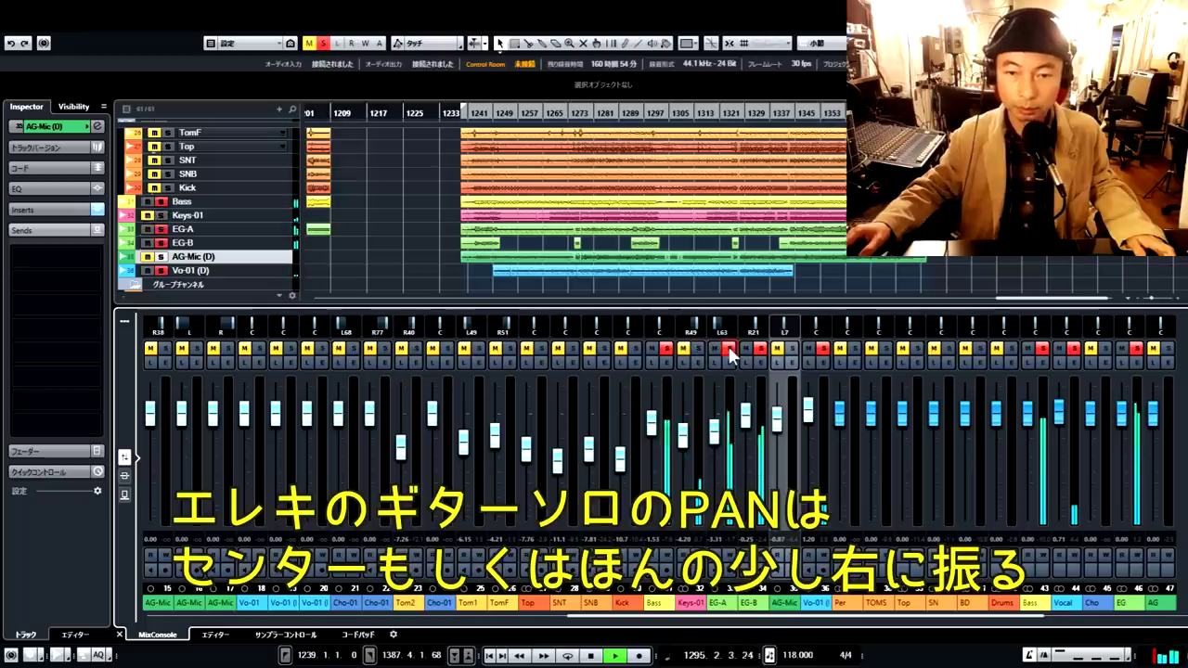
pyautogui.click(728, 350)
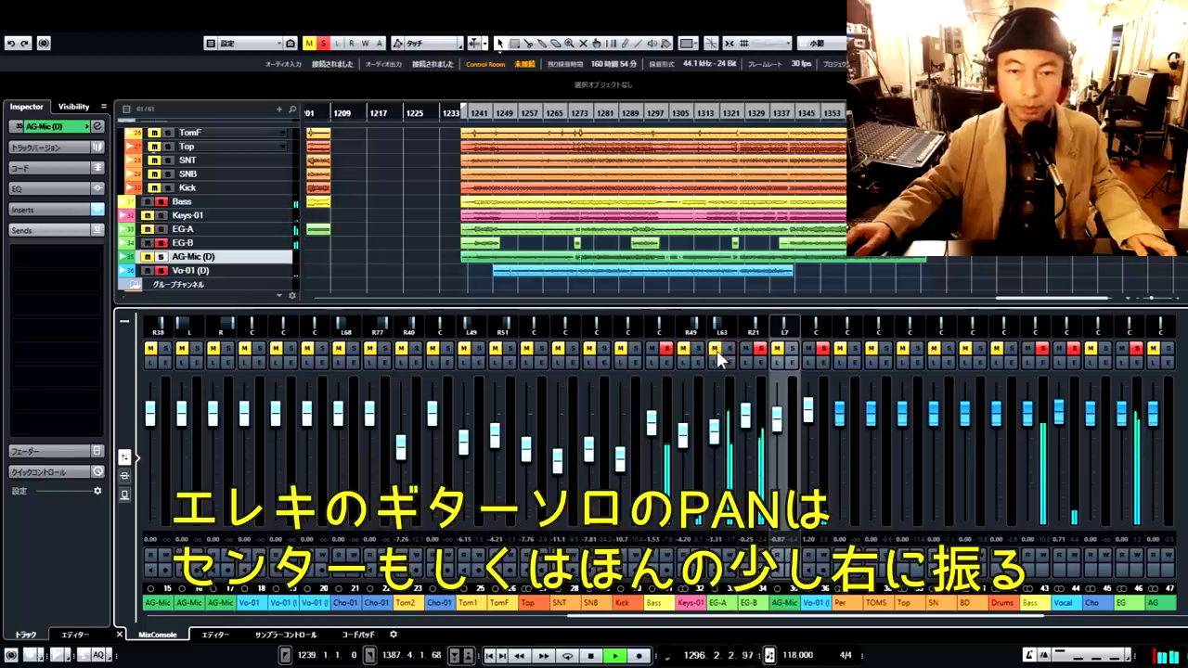
pyautogui.click(590, 656)
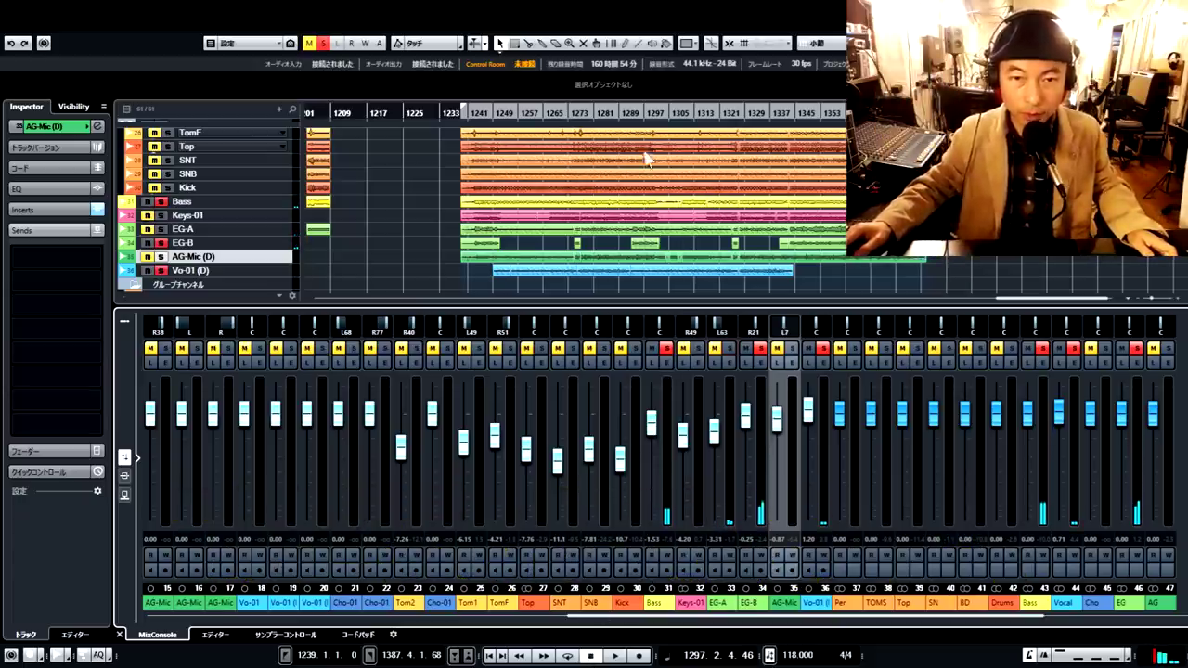
# Step: Replay the guitar solo from about bar 1295 and raise the EG-B fader to about 2.03 dB
pyautogui.click(638, 113)
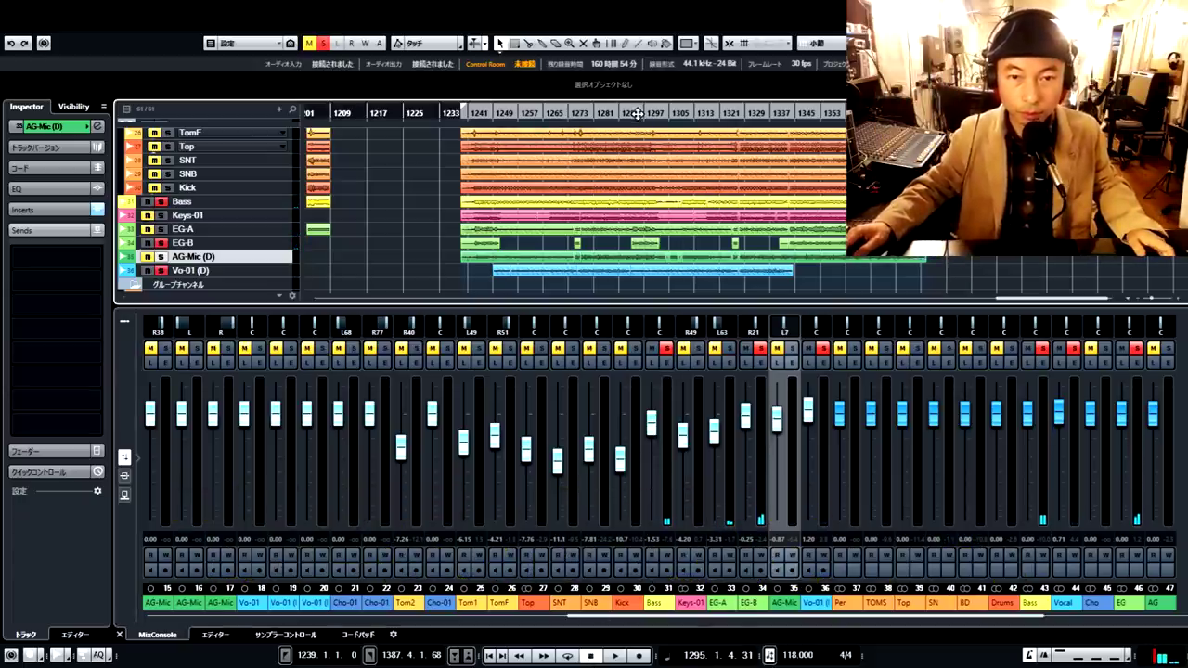
pyautogui.click(615, 656)
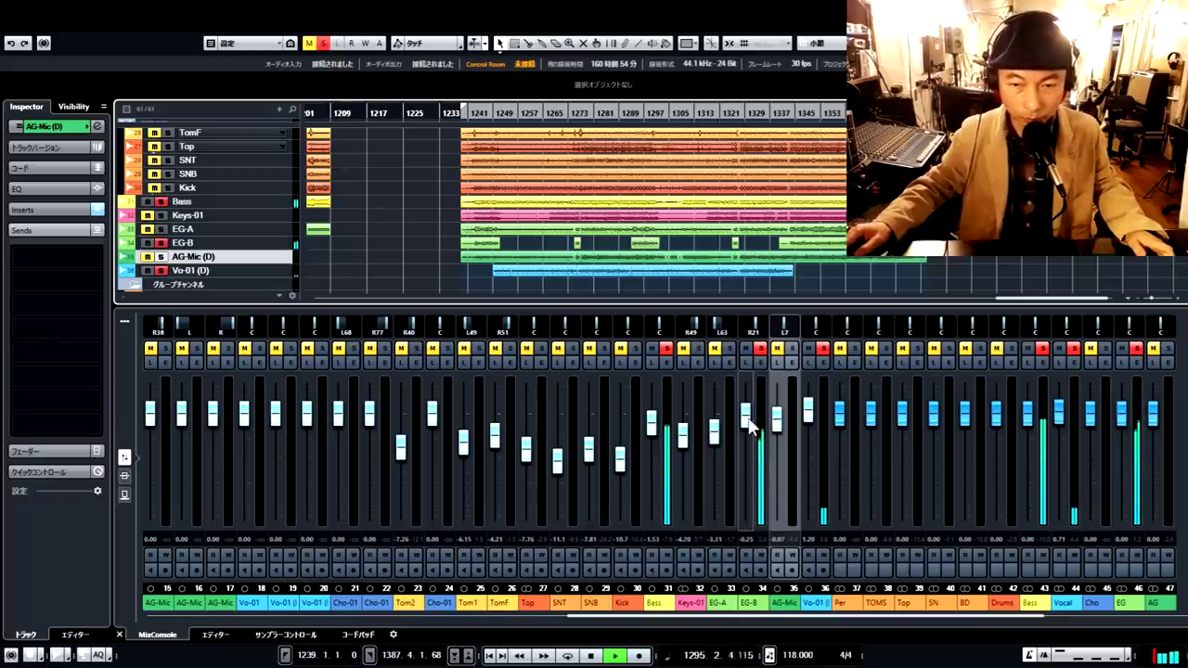
pyautogui.moveTo(750, 424); pyautogui.dragTo(752, 425)
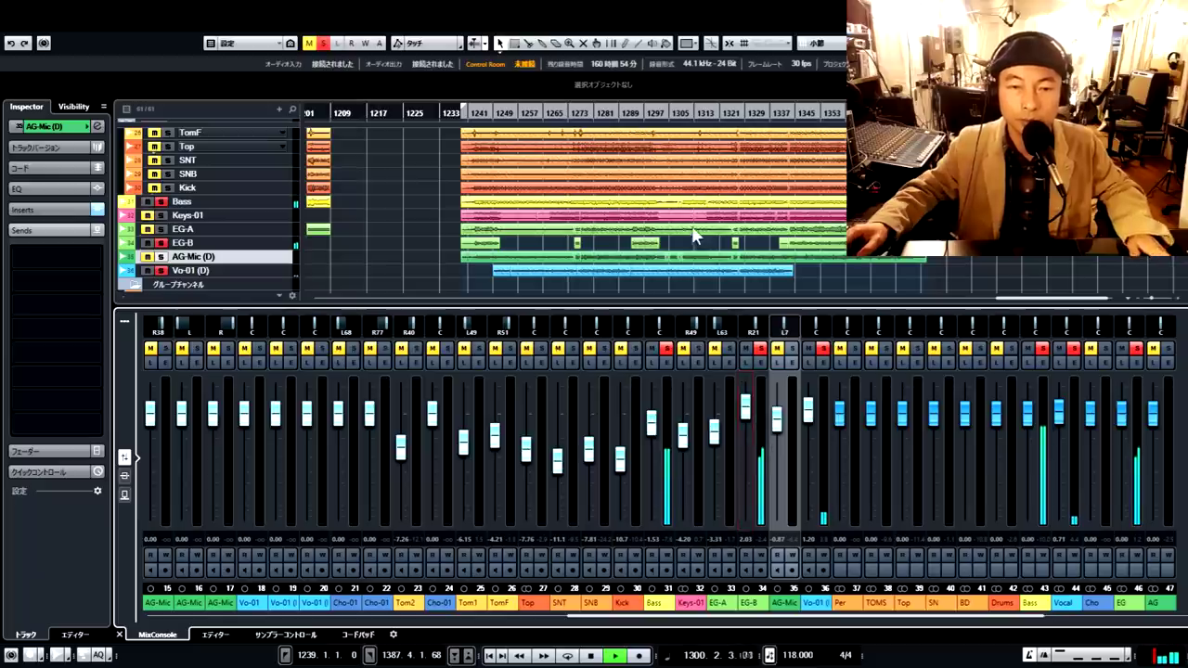
pyautogui.press('space')
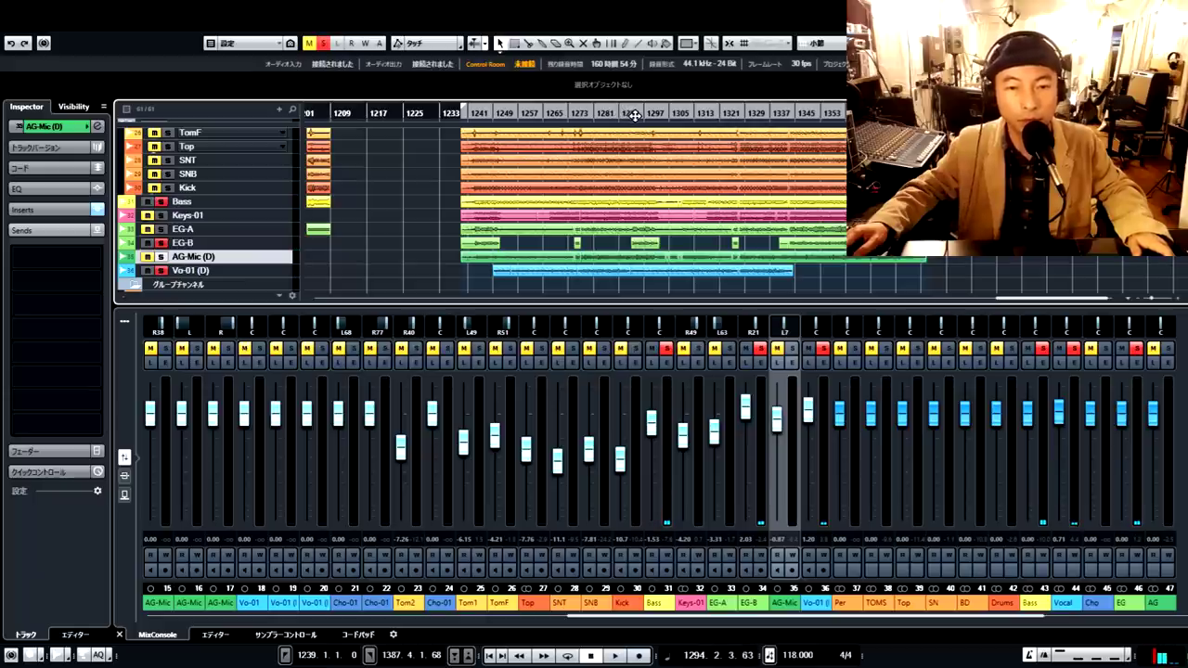
# Step: Raise the EG-B fader to about 3.35 dB while replaying the solo from about bar 1294, and recheck the passage
pyautogui.click(614, 655)
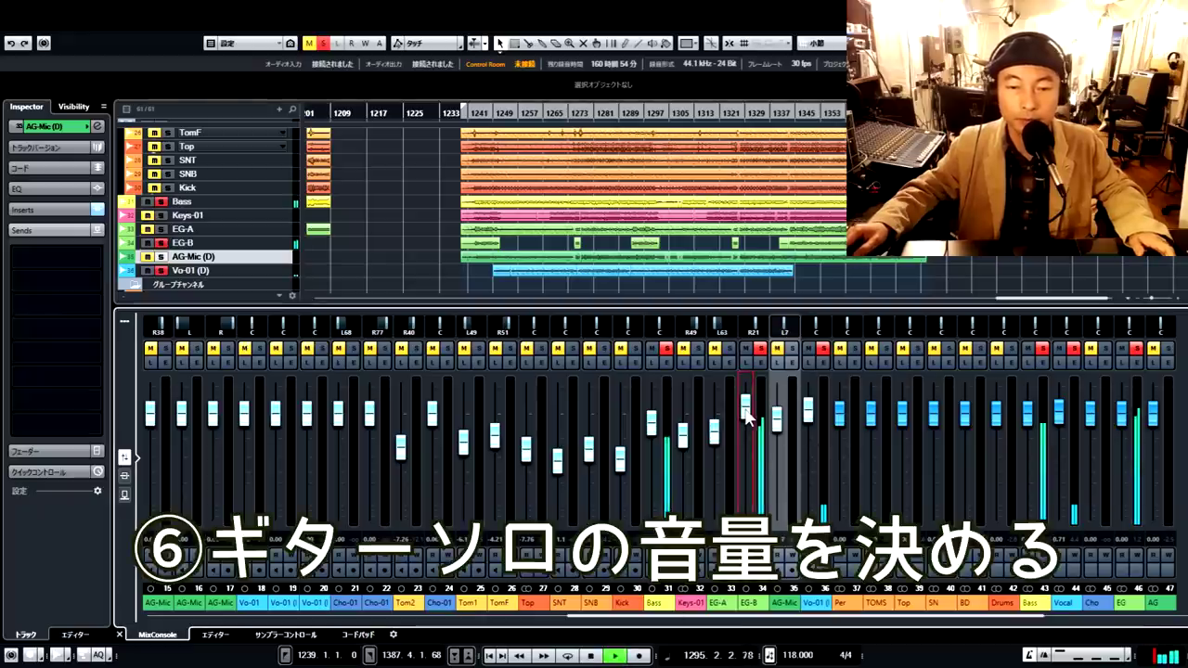
pyautogui.scroll(2, 746, 413)
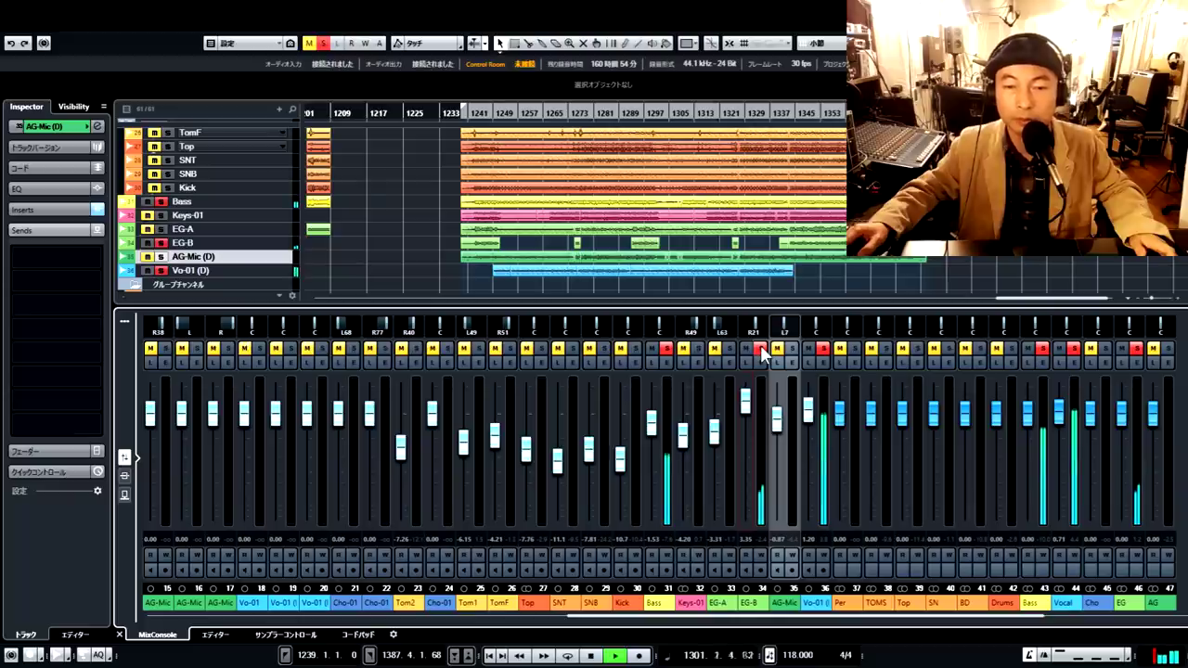
pyautogui.click(655, 113)
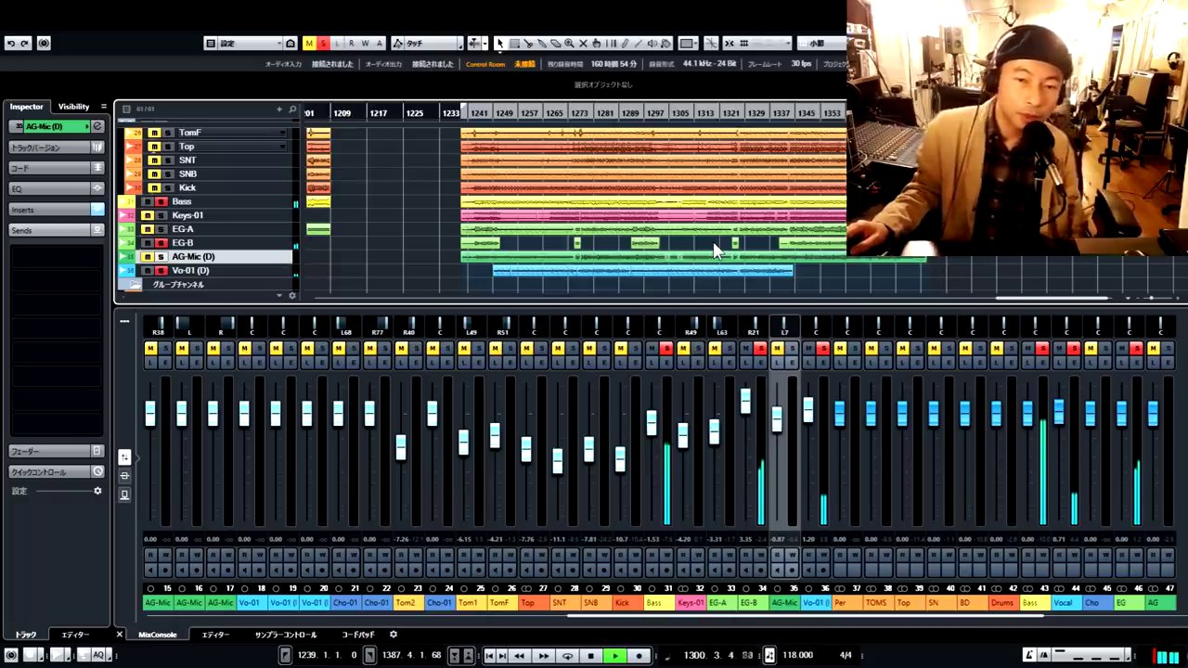
# Step: Solo Kick in place of EG-B, play from about bar 1278, and raise the Kick fader to about -2.50 dB against bass and vocal
pyautogui.click(759, 349)
pyautogui.press('space')
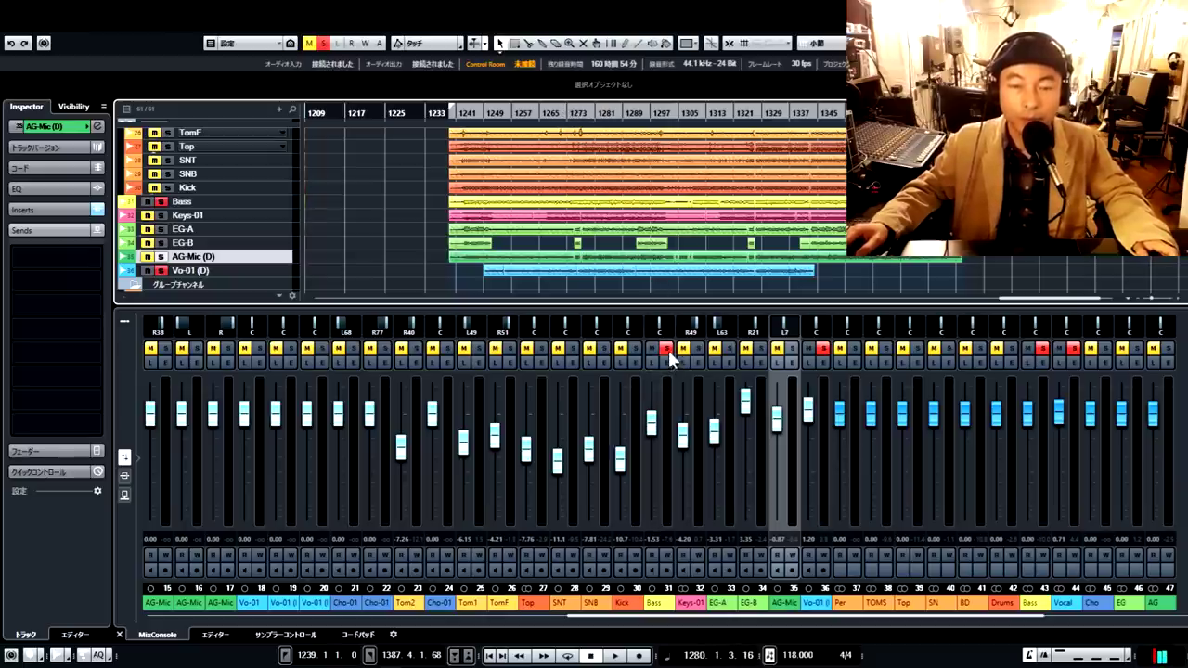
pyautogui.click(587, 111)
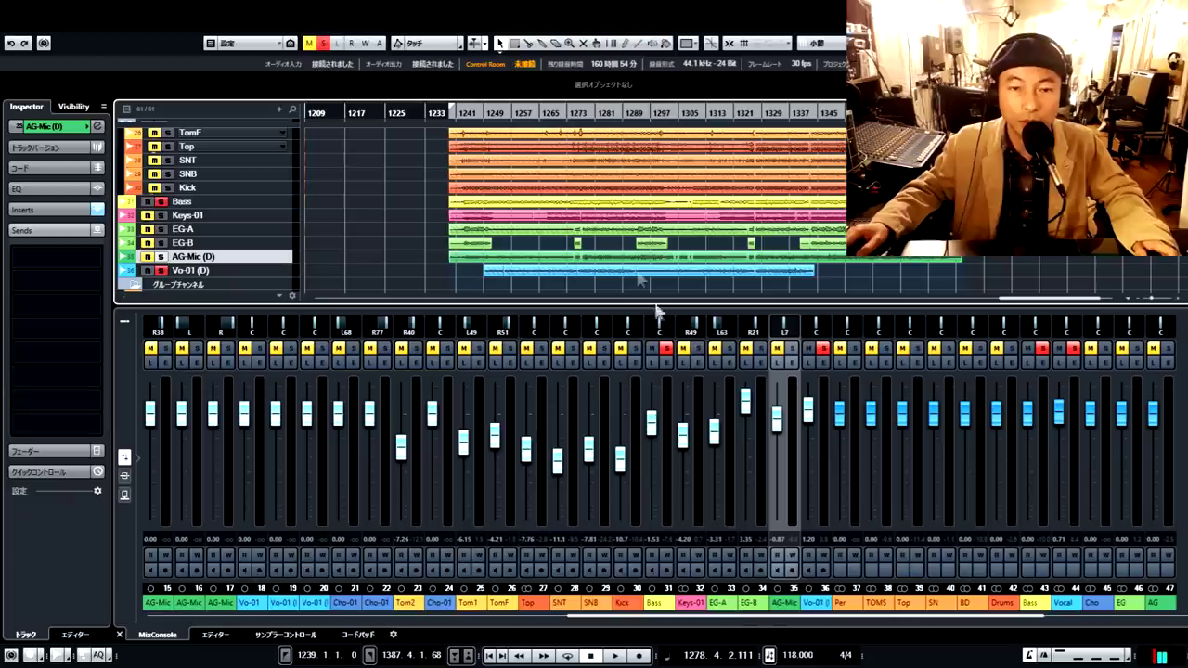
pyautogui.click(615, 655)
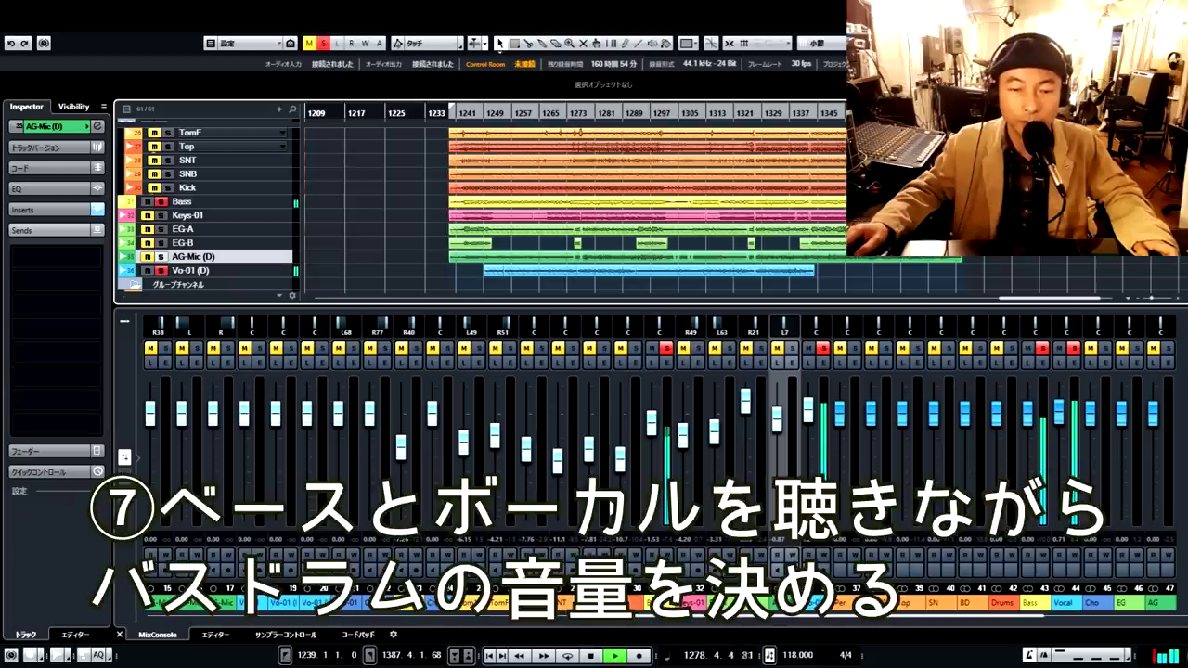
pyautogui.click(634, 349)
pyautogui.moveTo(621, 464); pyautogui.dragTo(619, 436)
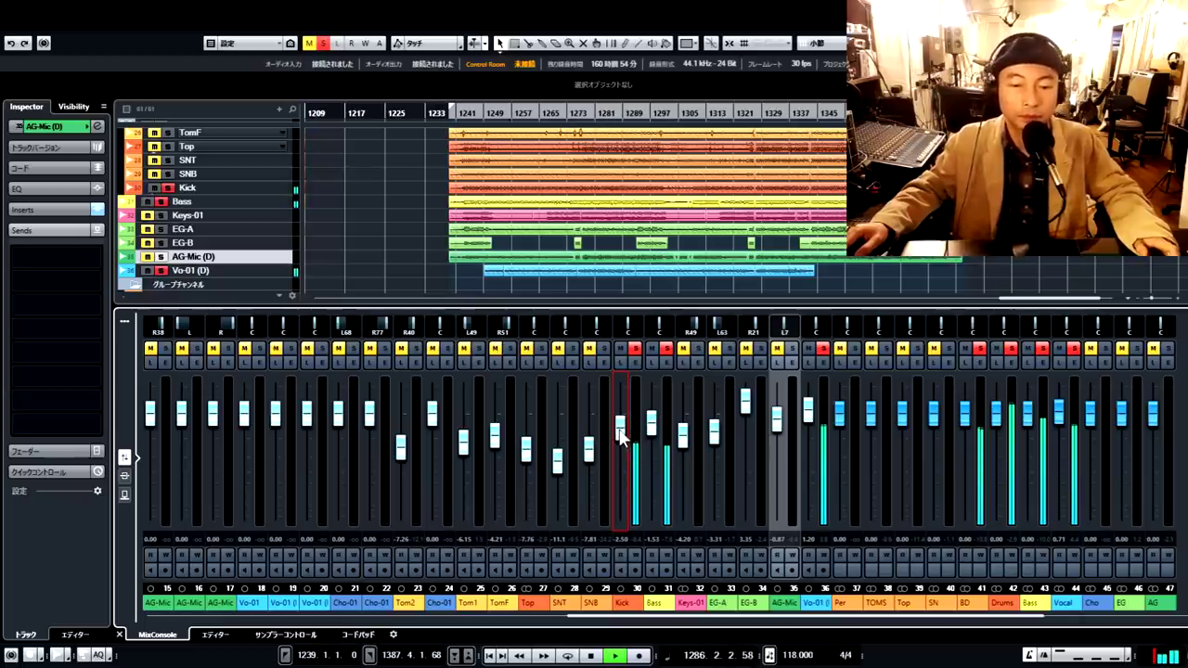
pyautogui.click(594, 655)
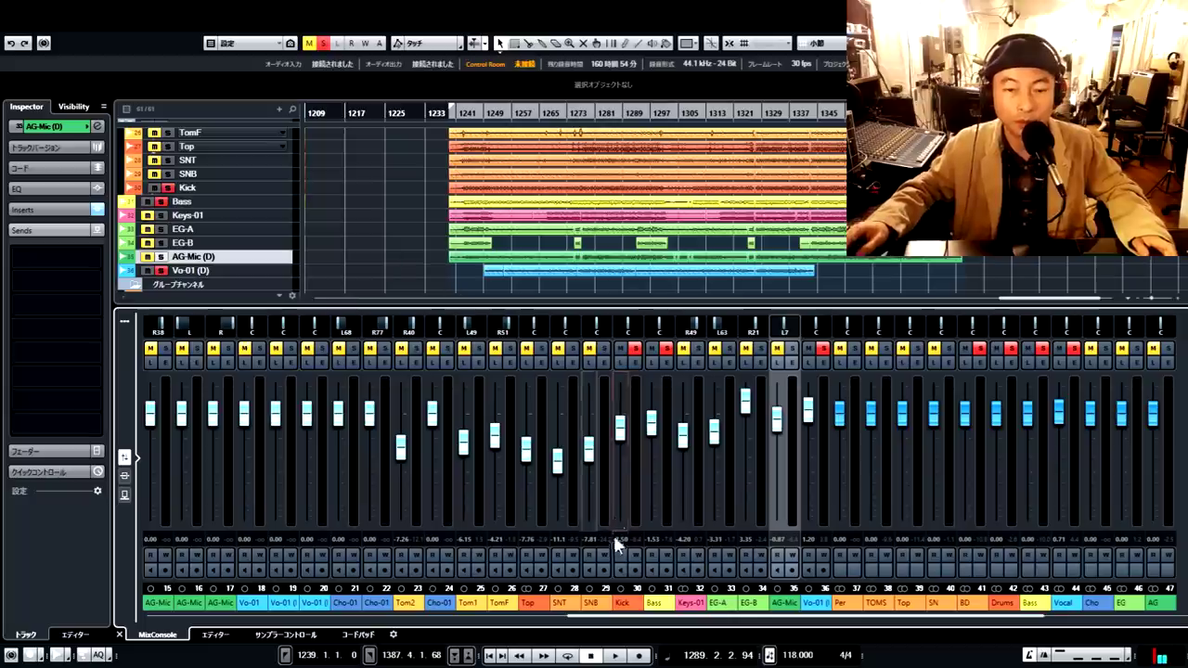
# Step: Replay the passage from about bar 1278 and fine-tune the Kick fader to about -2.37 dB
pyautogui.click(614, 656)
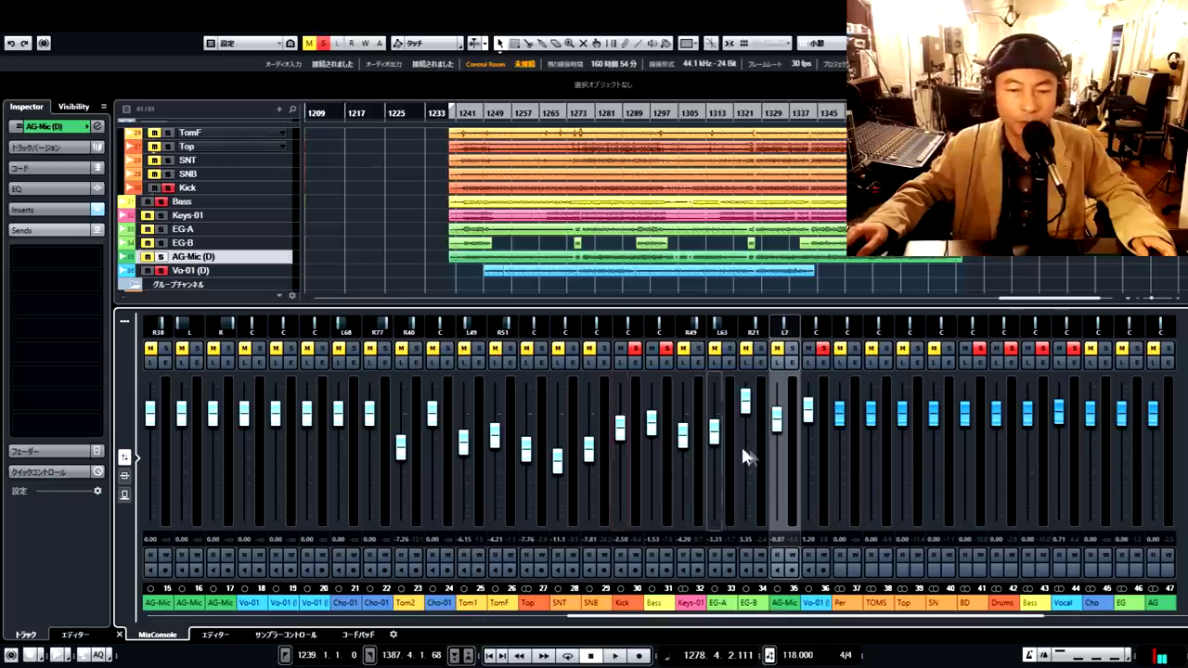
pyautogui.click(617, 656)
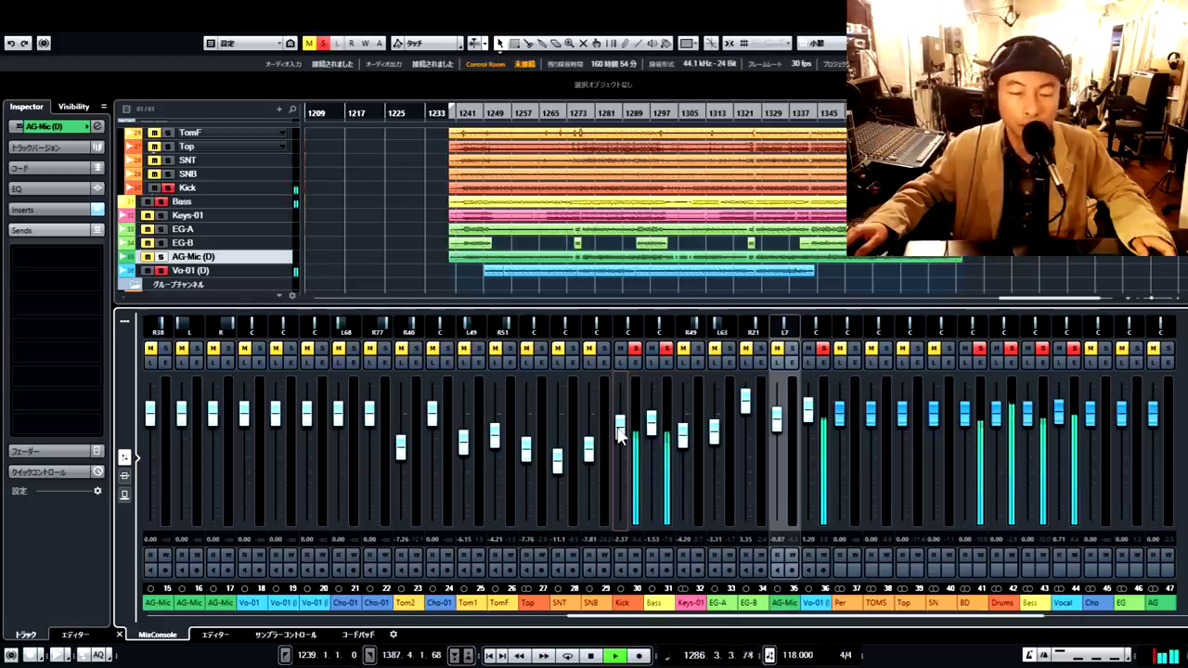
pyautogui.click(591, 655)
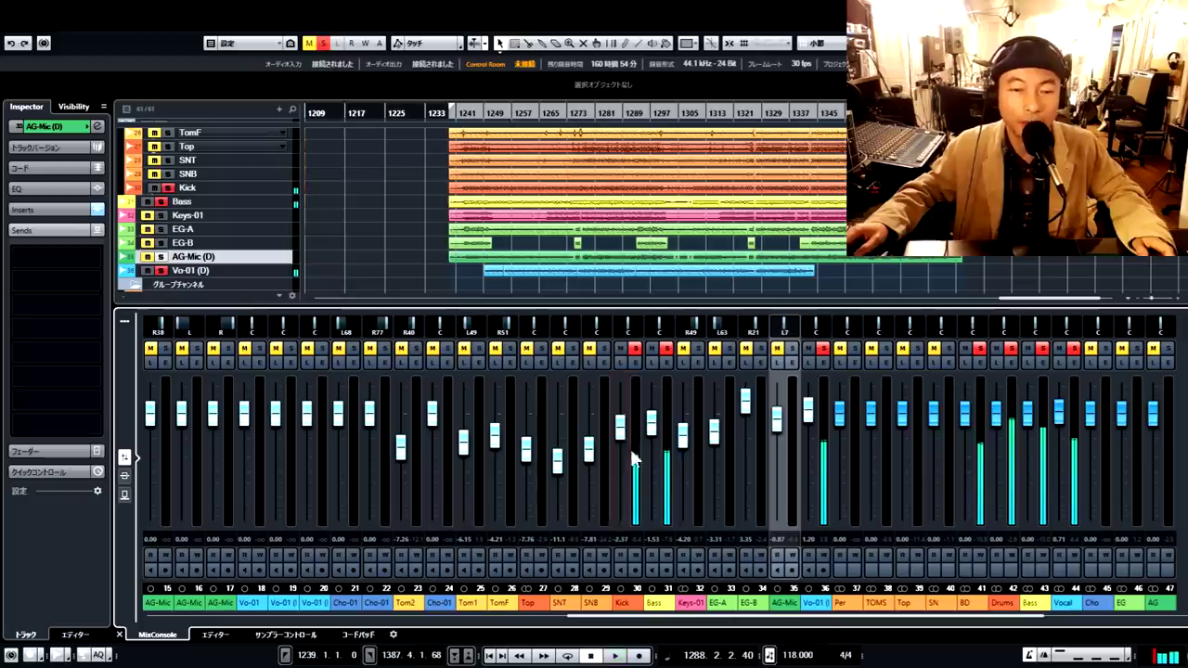
# Step: Solo the SNB channel with kick, bass and lead vocal, leave SNT unsoloed, and cue playback at about bar 1276
pyautogui.click(604, 349)
pyautogui.click(573, 348)
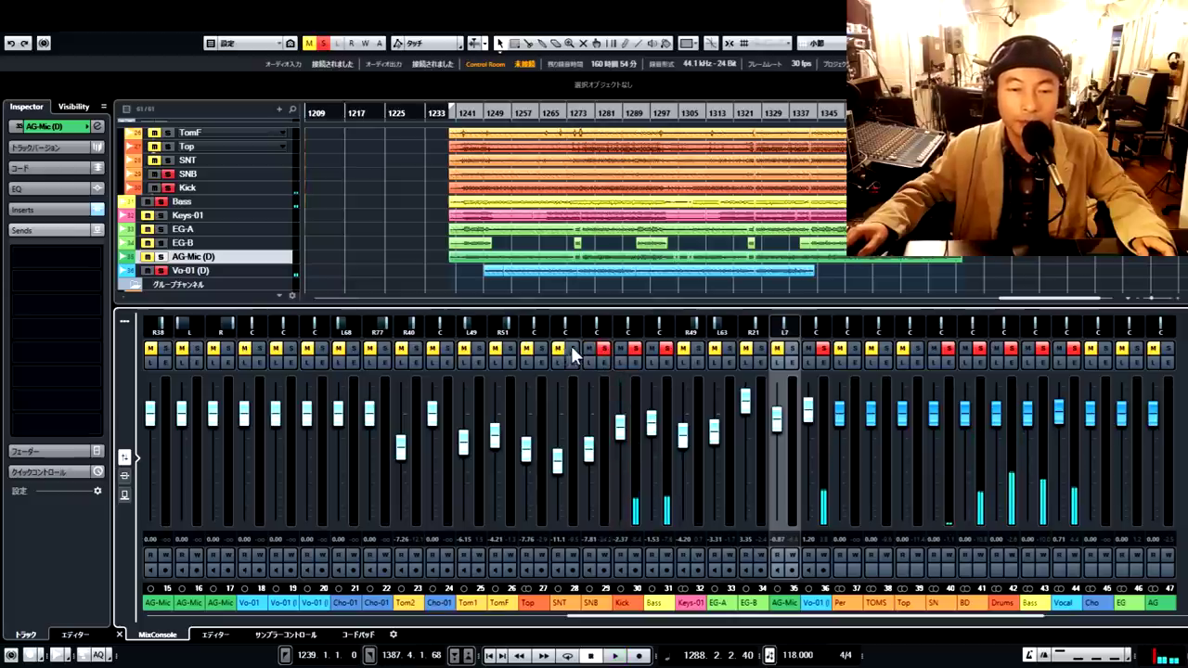
pyautogui.click(571, 120)
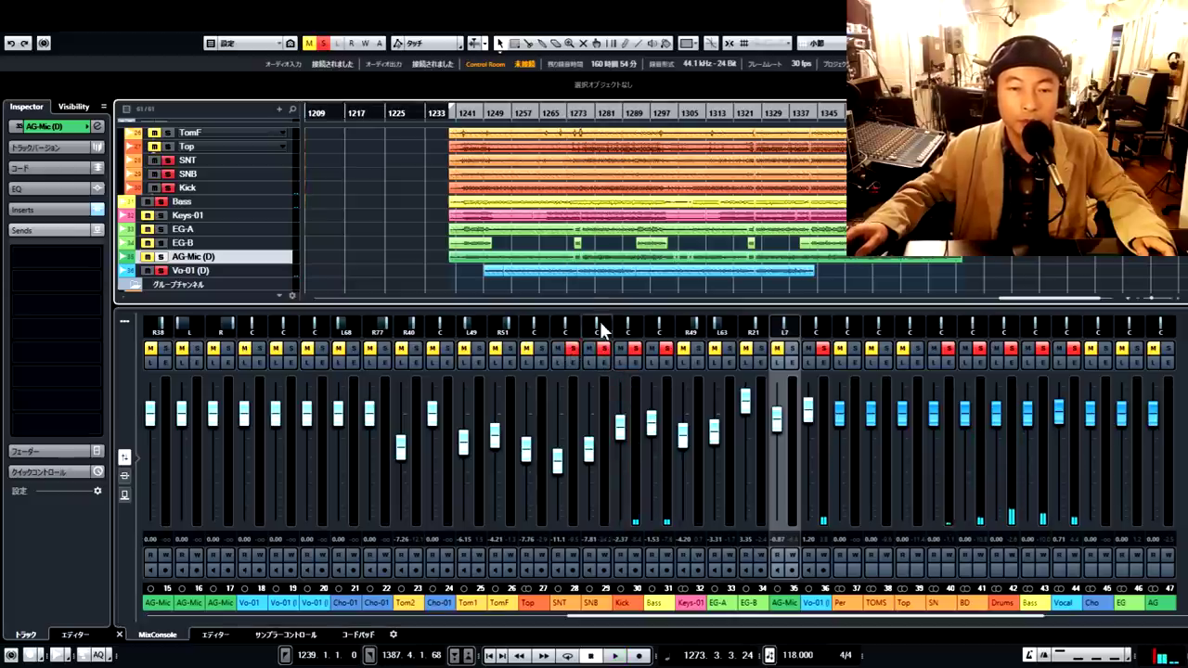
pyautogui.click(573, 348)
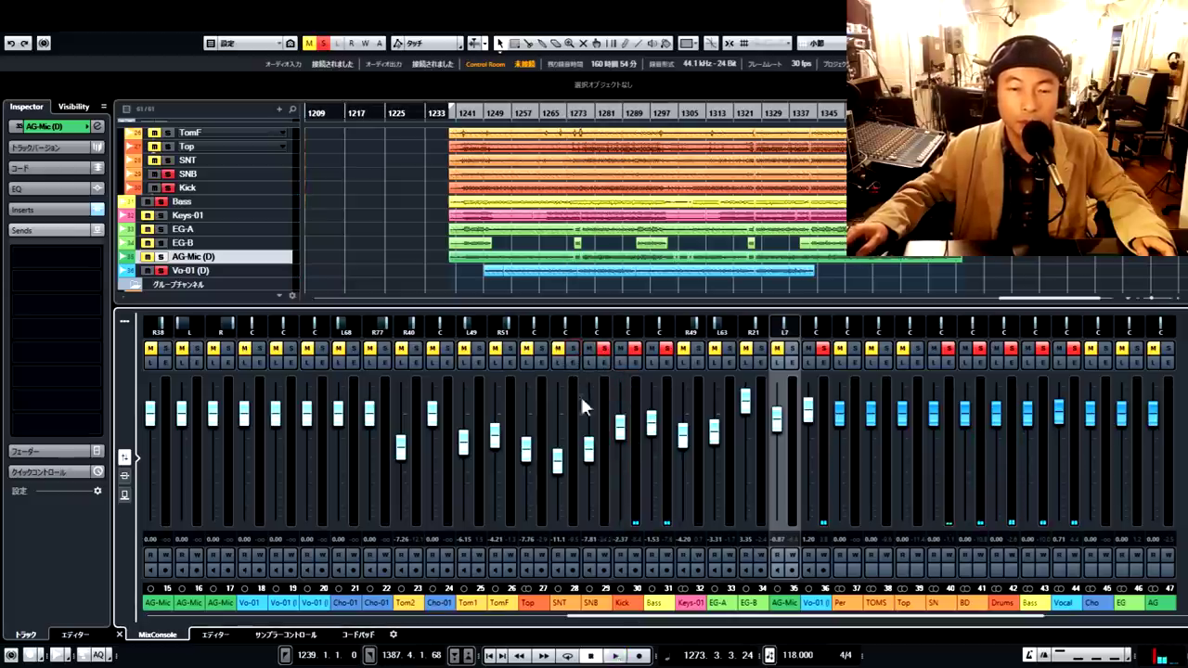
pyautogui.click(577, 123)
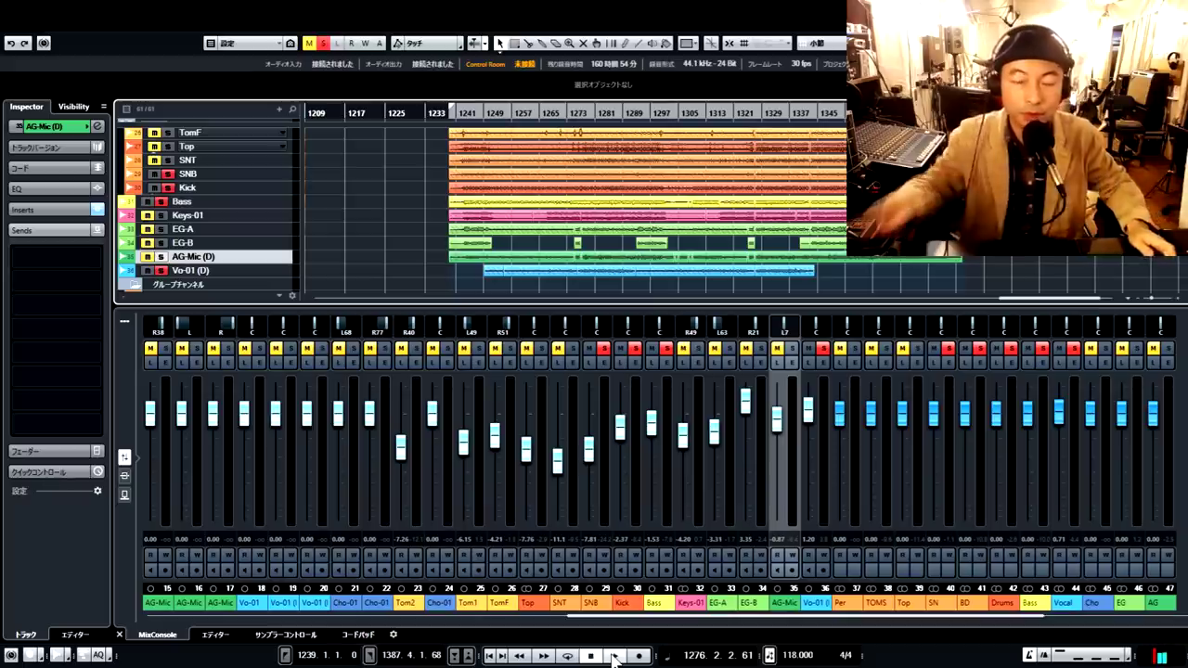
# Step: Play from about bar 1276 without SNB, bring it back in solo, and set the SNB fader to about -6.85 dB
pyautogui.click(604, 348)
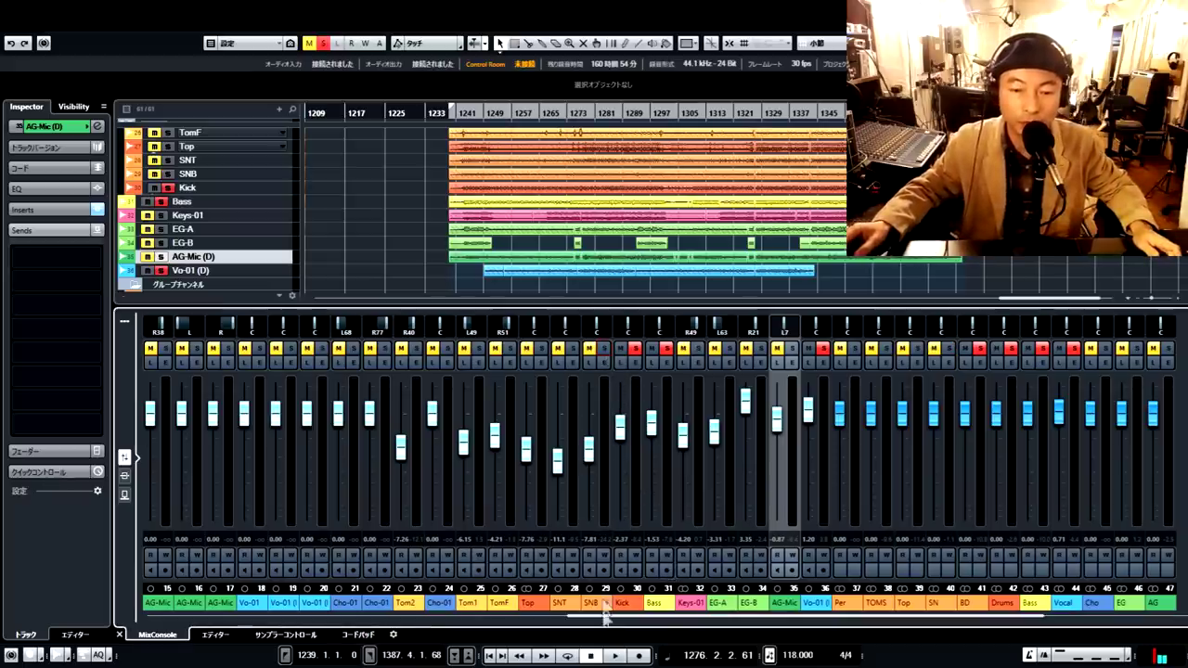
pyautogui.click(616, 655)
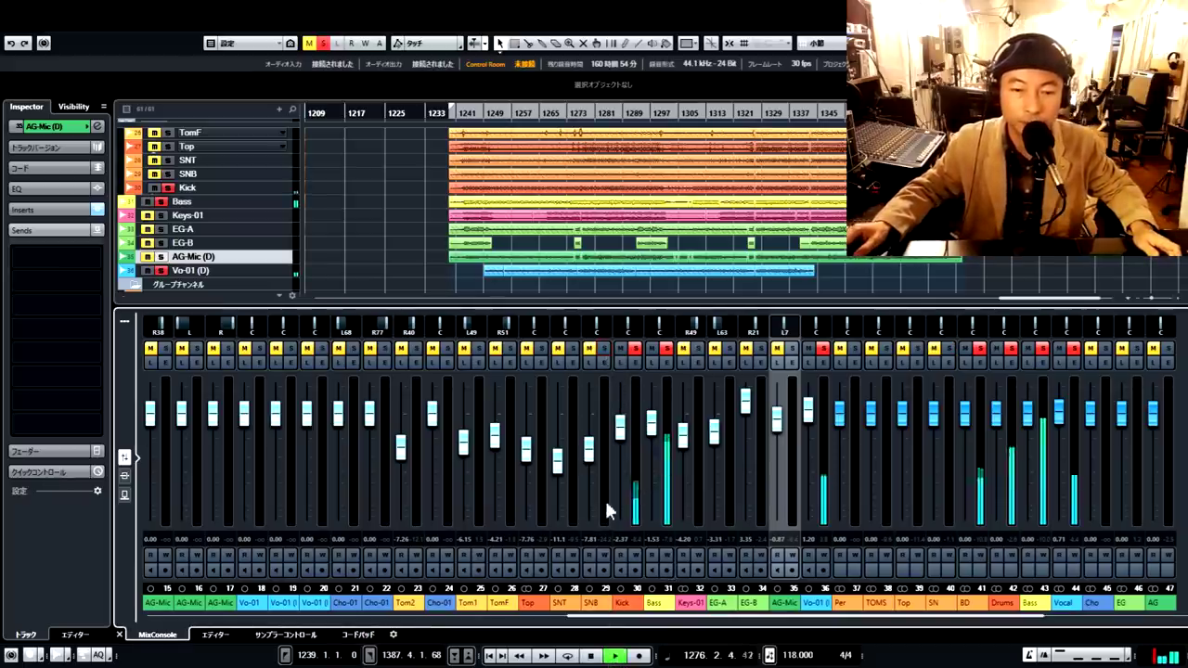
pyautogui.click(603, 348)
pyautogui.moveTo(589, 450)
pyautogui.mouseDown()
pyautogui.moveTo(591, 423)
pyautogui.moveTo(588, 444)
pyautogui.mouseUp()
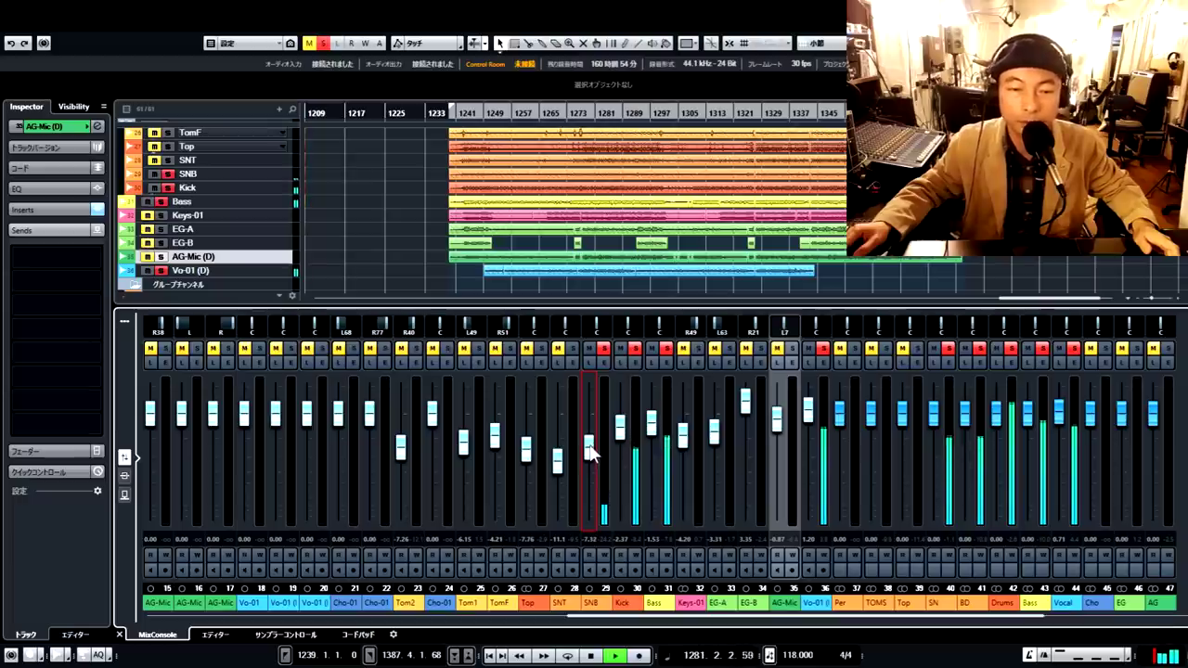
pyautogui.moveTo(591, 455); pyautogui.dragTo(587, 415)
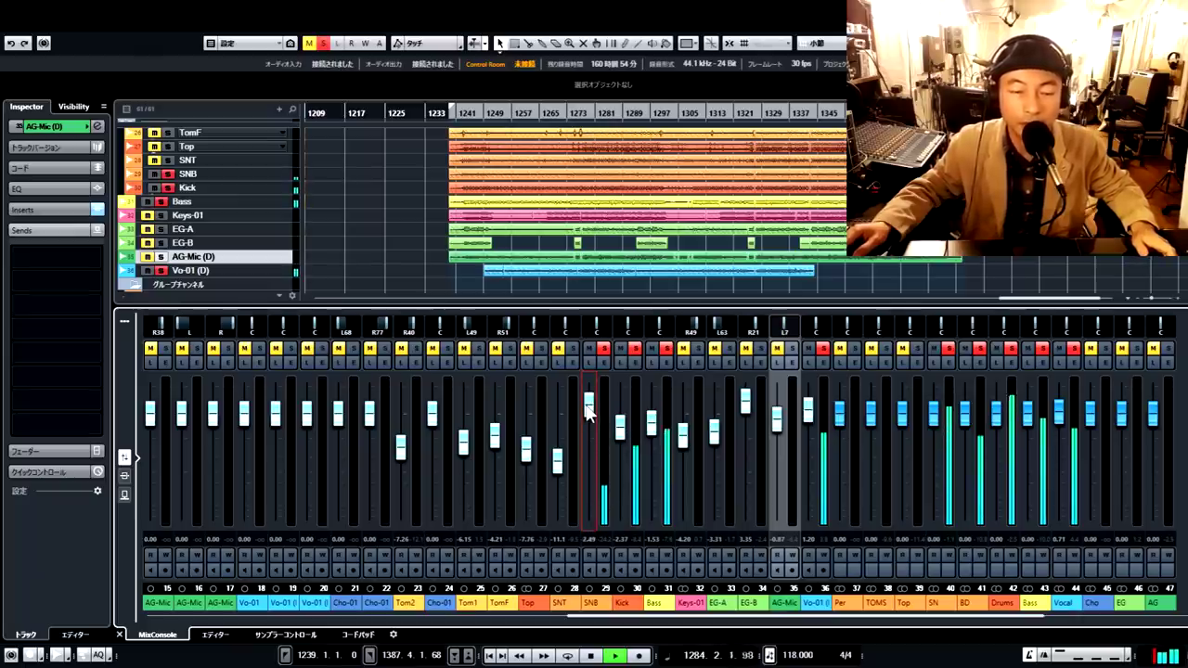
pyautogui.moveTo(587, 415); pyautogui.dragTo(589, 454)
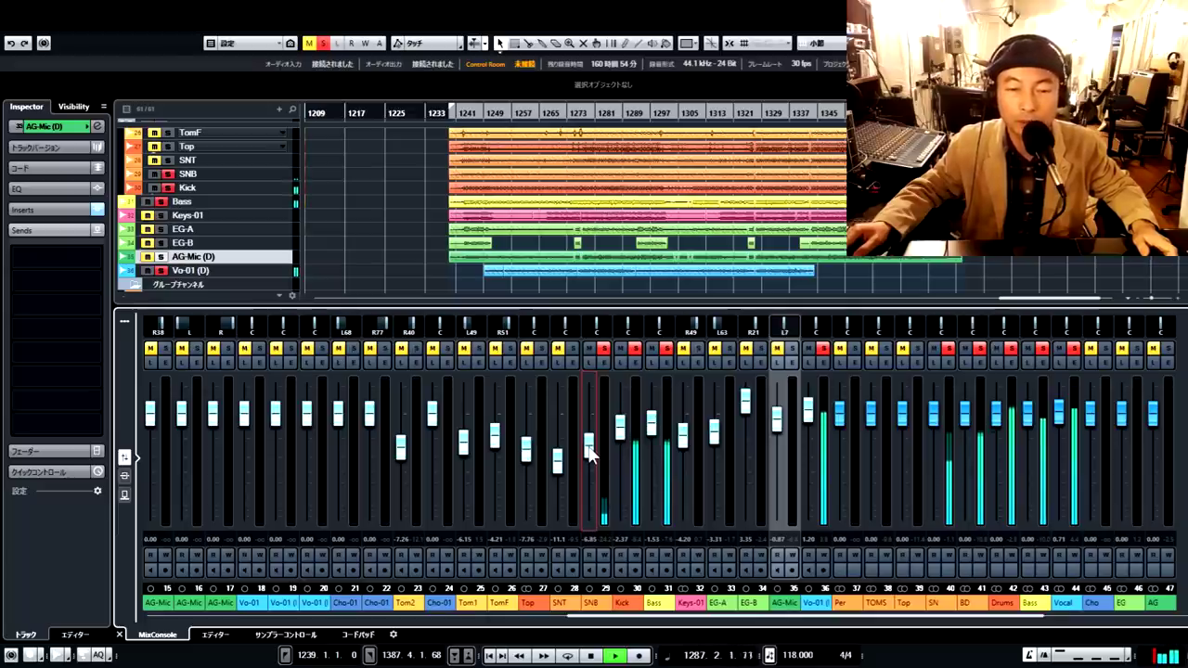
# Step: Add SNT to the soloed channels and raise its fader to about -1.53 dB during playback
pyautogui.click(572, 348)
pyautogui.moveTo(547, 462); pyautogui.dragTo(561, 436)
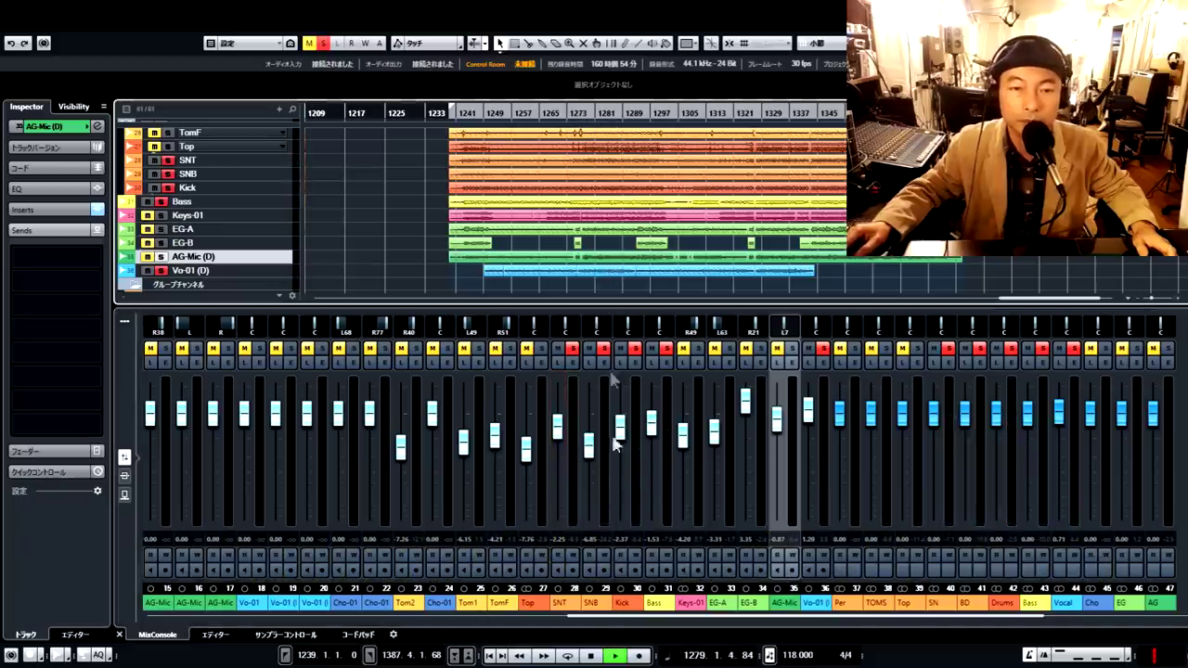
pyautogui.click(557, 432)
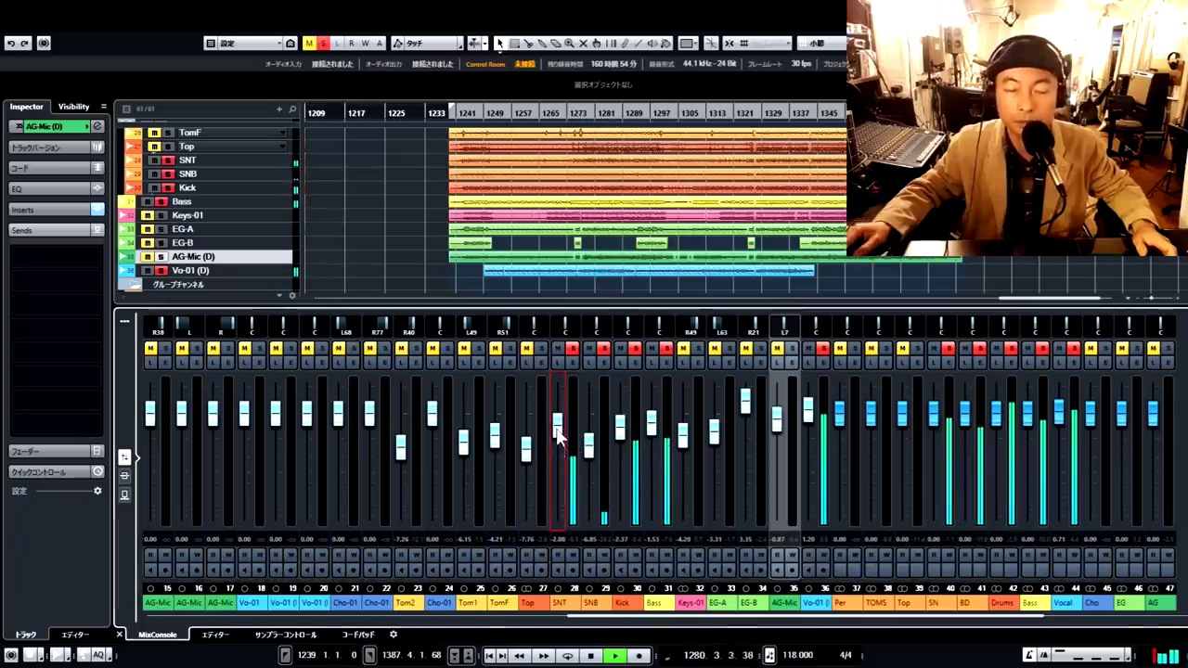
pyautogui.moveTo(556, 436); pyautogui.dragTo(556, 435)
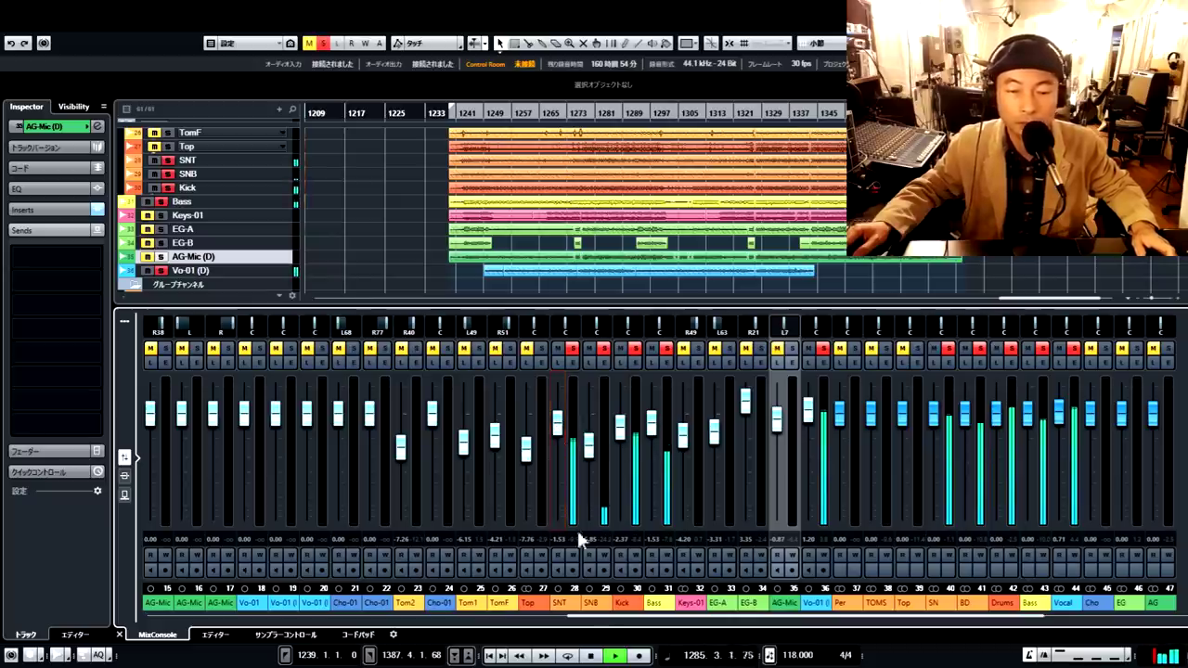
pyautogui.press('space')
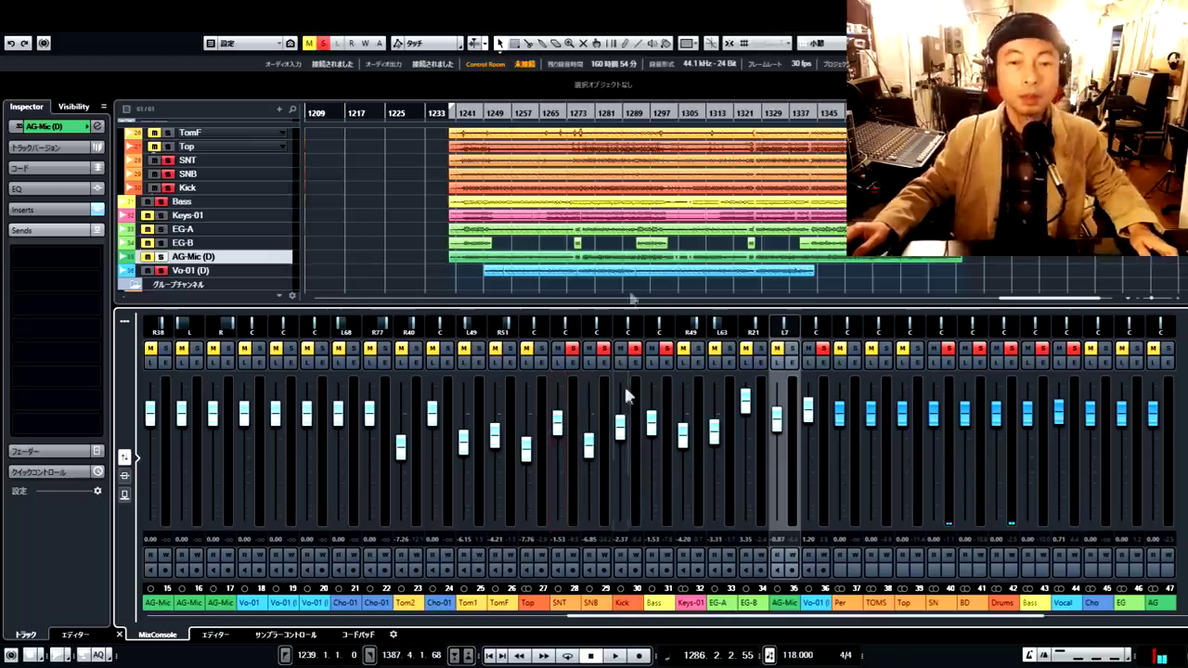
# Step: Play from about bar 1278, add Top to the soloed channels, and raise its fader to about 3.48 dB
pyautogui.click(587, 113)
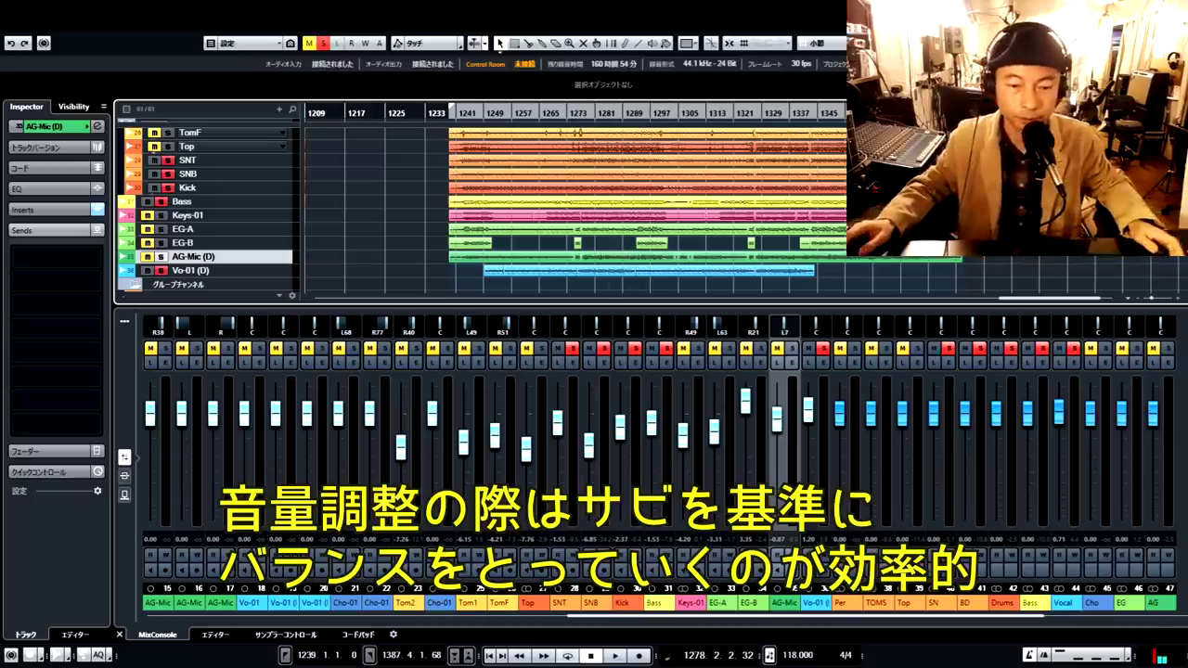
pyautogui.click(614, 655)
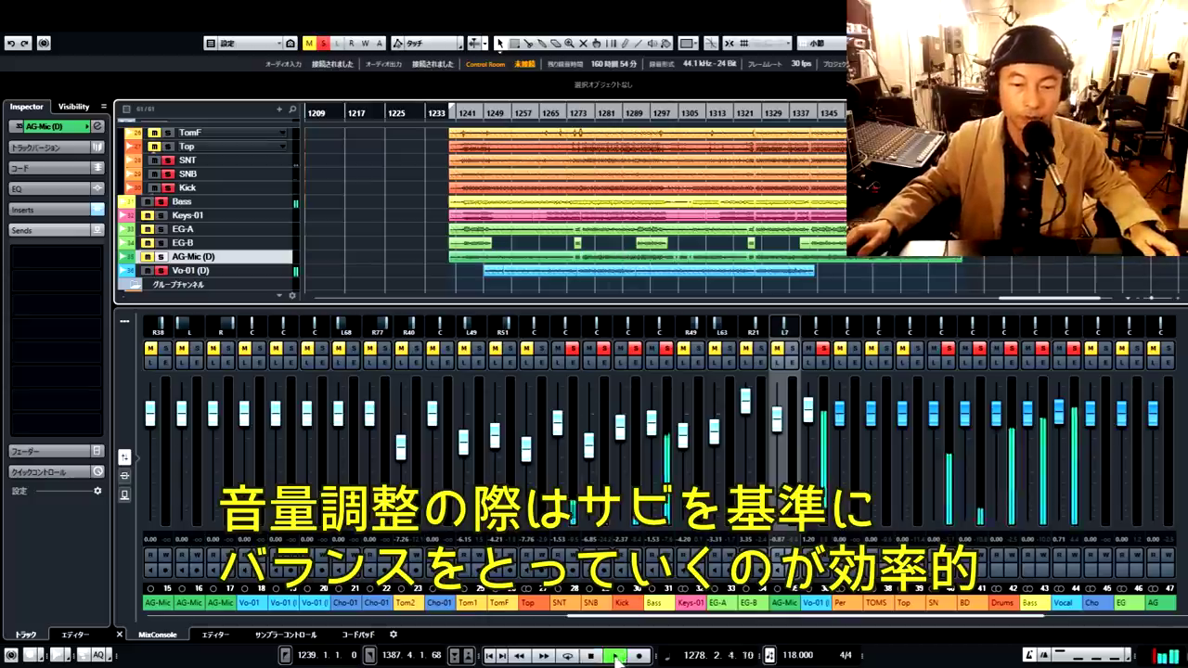
pyautogui.click(540, 348)
pyautogui.moveTo(526, 450); pyautogui.dragTo(526, 425)
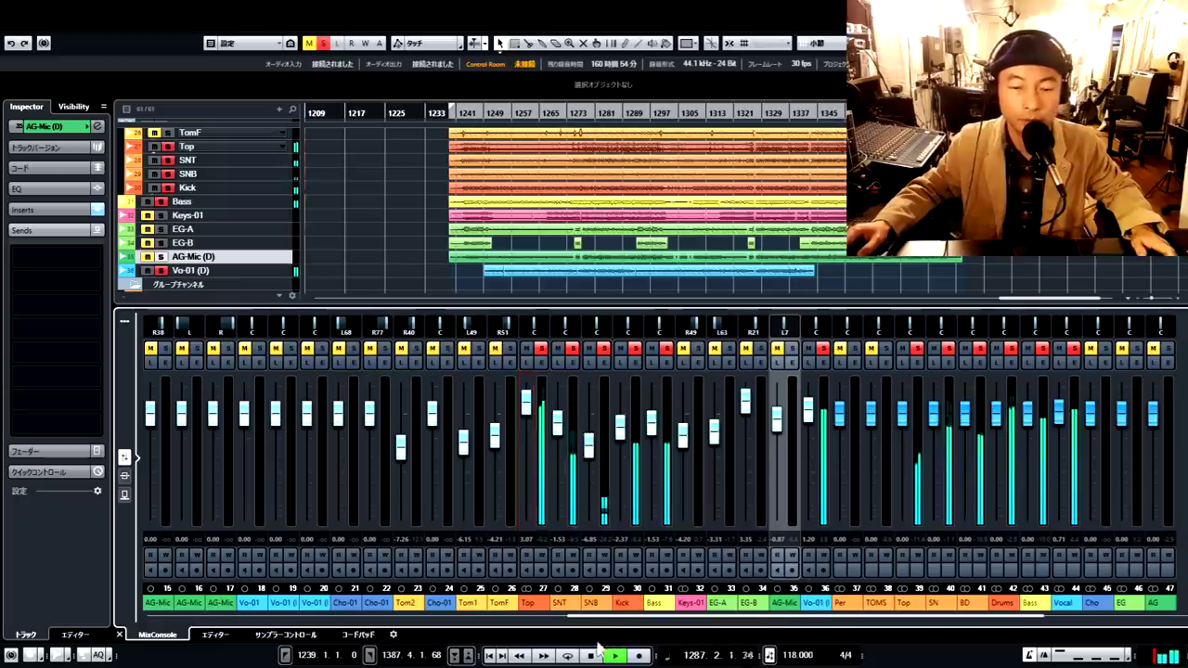
pyautogui.moveTo(528, 419); pyautogui.dragTo(529, 412)
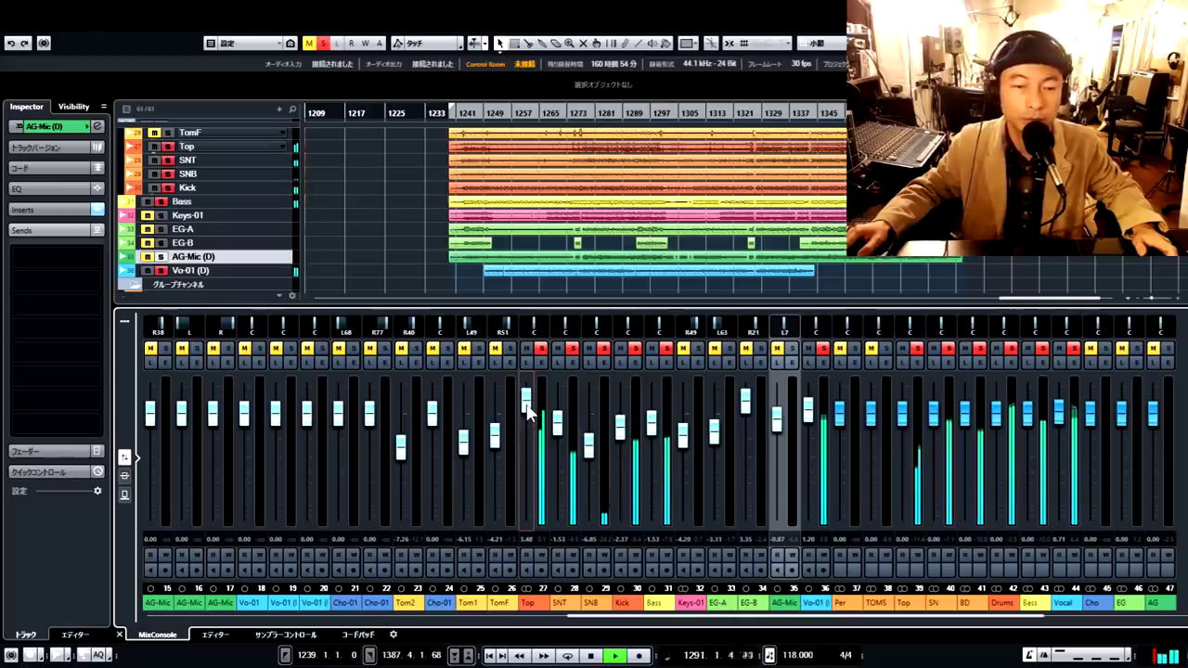
pyautogui.press('space')
# Step: Solo TomF and Tom1, play the fill from about bar 1274, and raise the Tom1 fader to about -1.76 dB
pyautogui.click(509, 348)
pyautogui.click(478, 348)
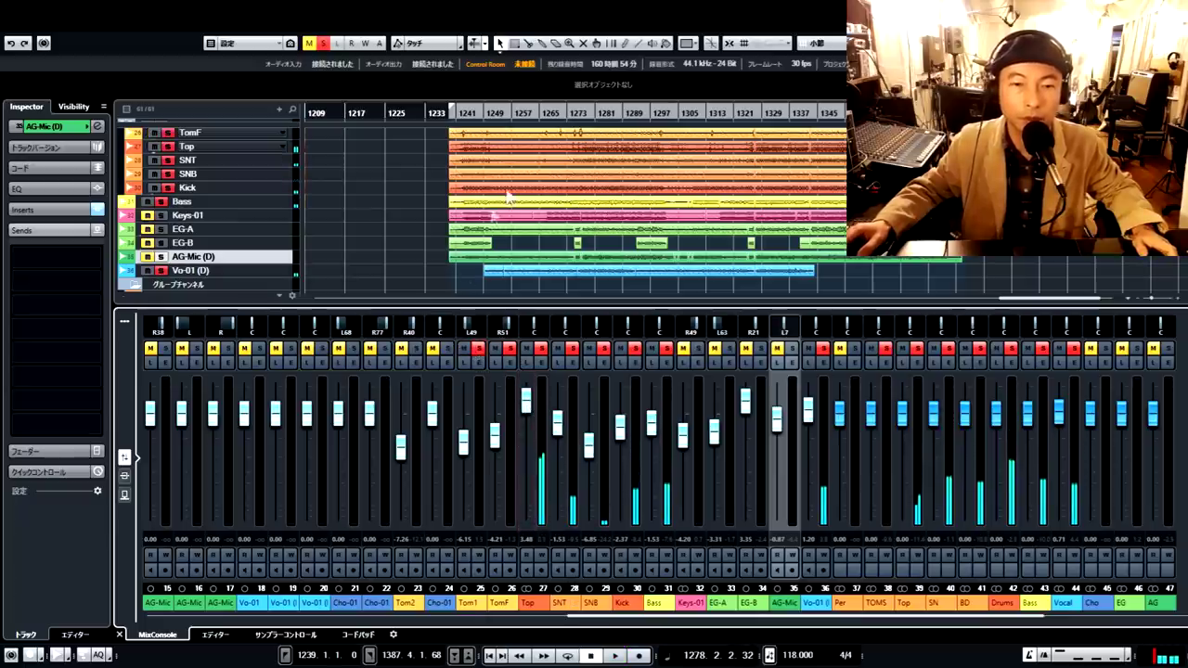
pyautogui.click(562, 111)
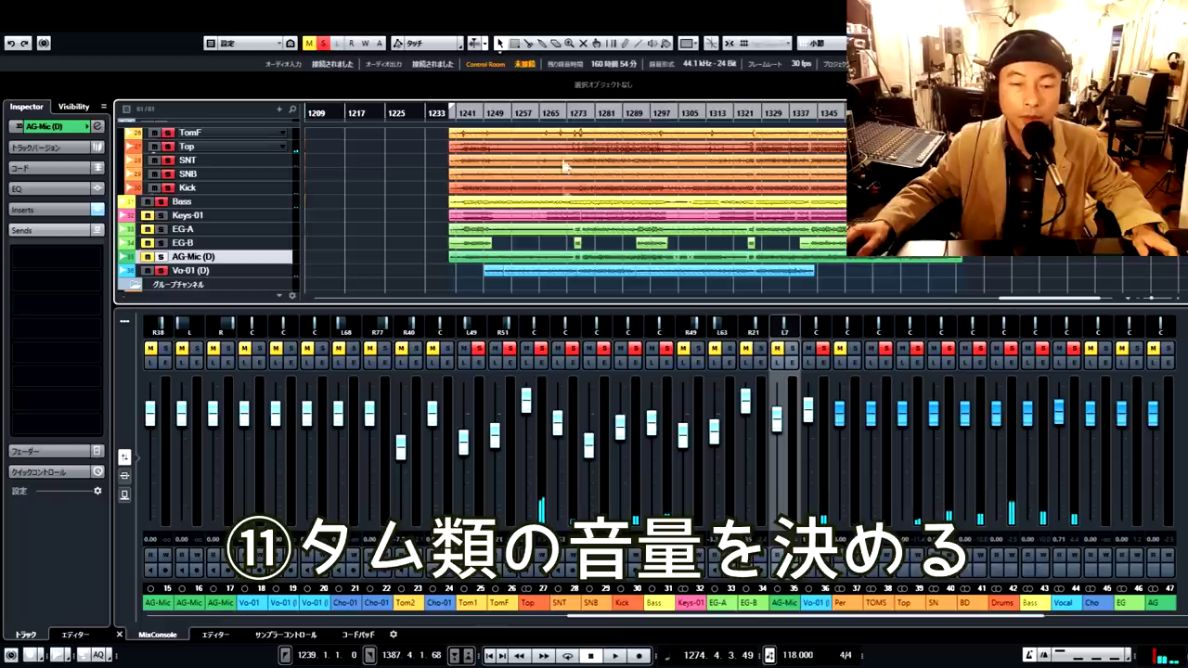
pyautogui.click(575, 113)
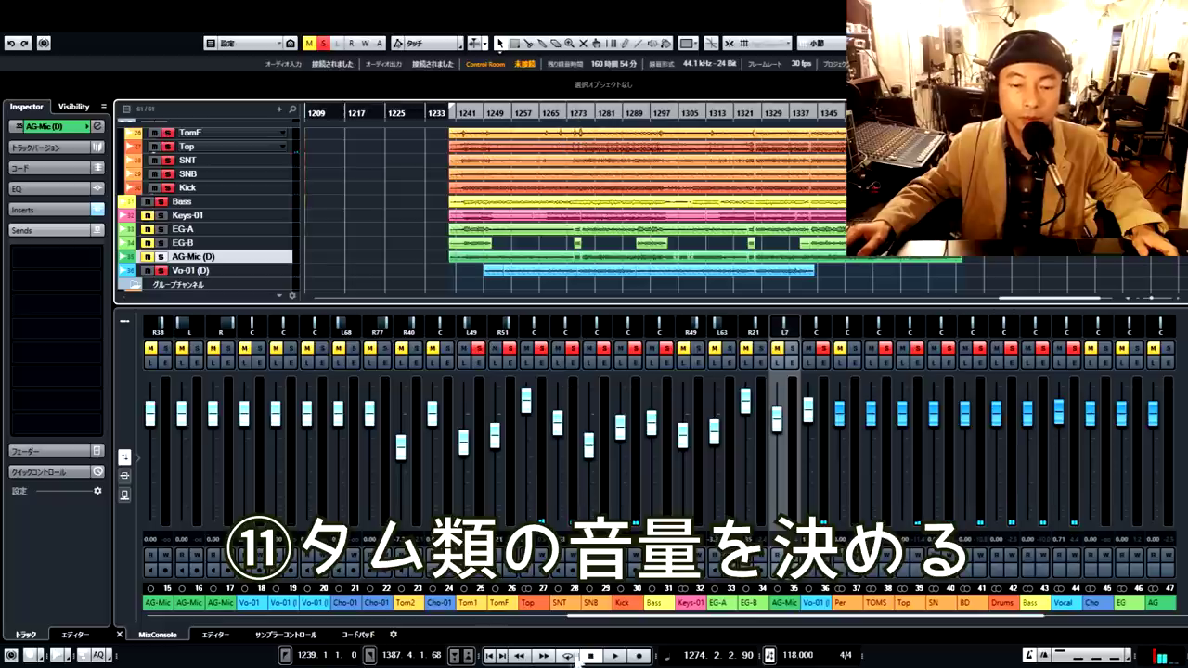
pyautogui.click(614, 656)
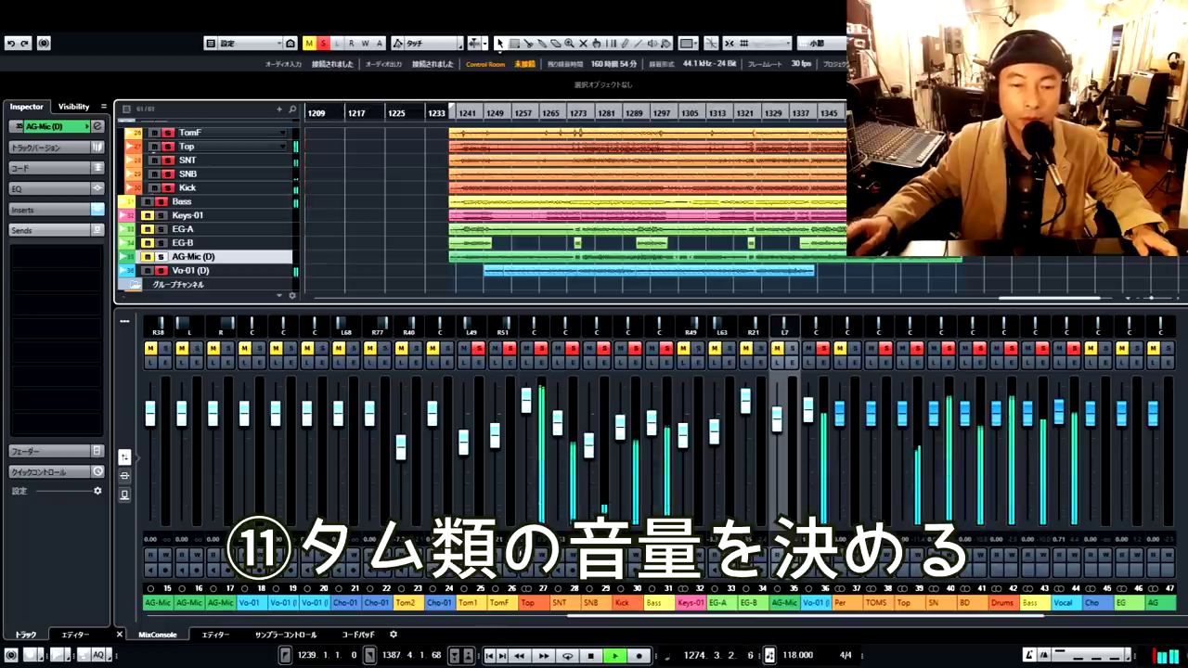
pyautogui.moveTo(467, 444); pyautogui.dragTo(466, 426)
pyautogui.click(494, 440)
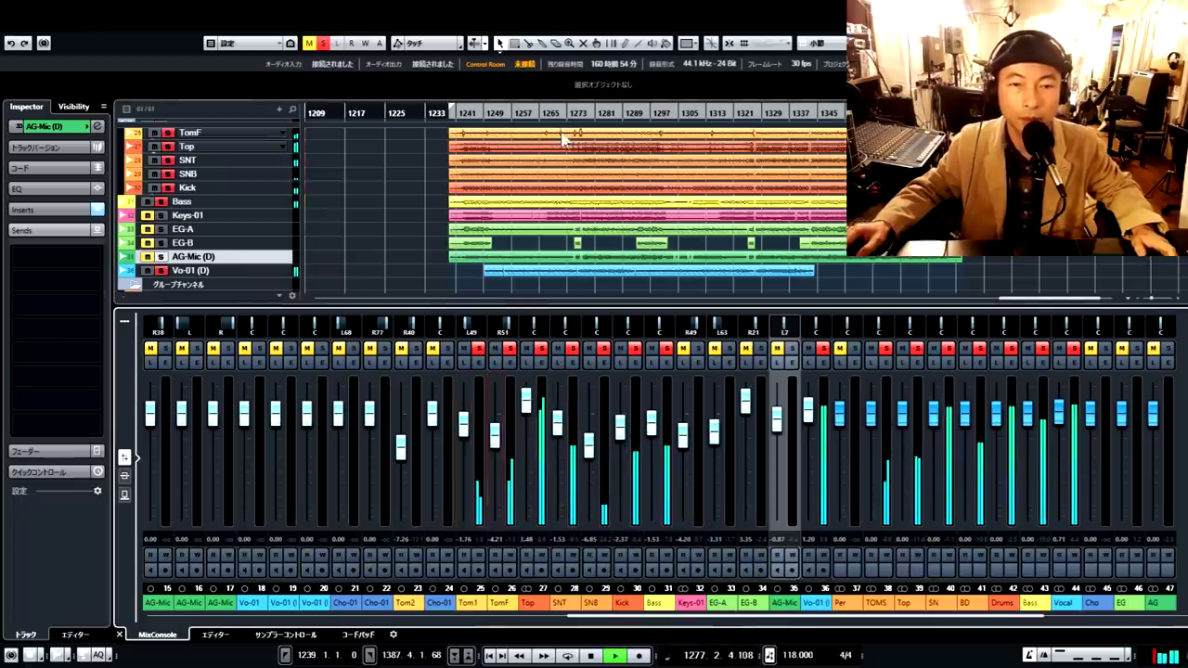
# Step: Replay the tom fill from about bar 1273, raising the TomF fader to about -1.08 dB and Tom1 to about -0.05 dB
pyautogui.press('space')
pyautogui.moveTo(575, 113); pyautogui.dragTo(570, 132)
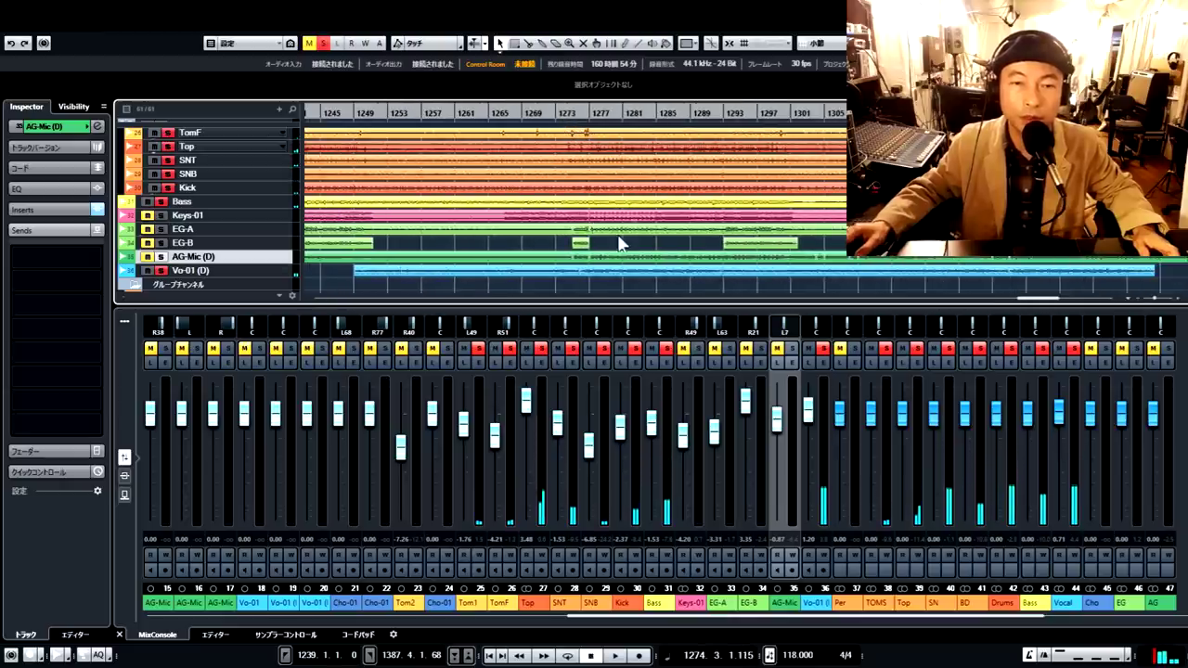
pyautogui.scroll(2, 636, 243)
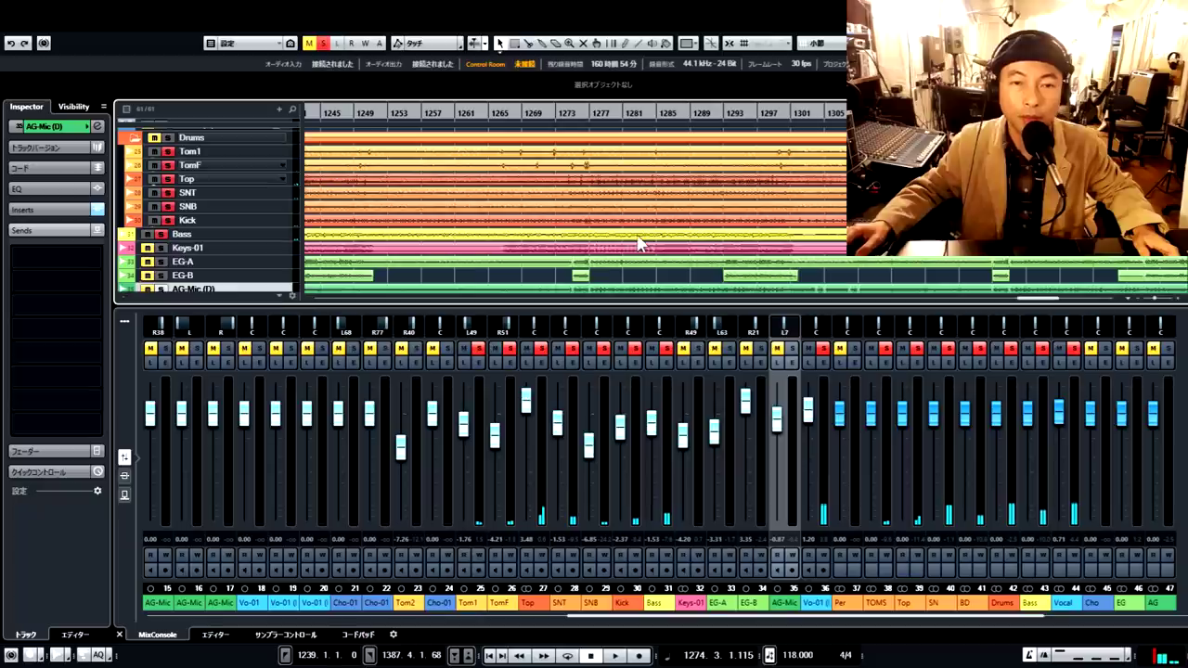
pyautogui.click(550, 115)
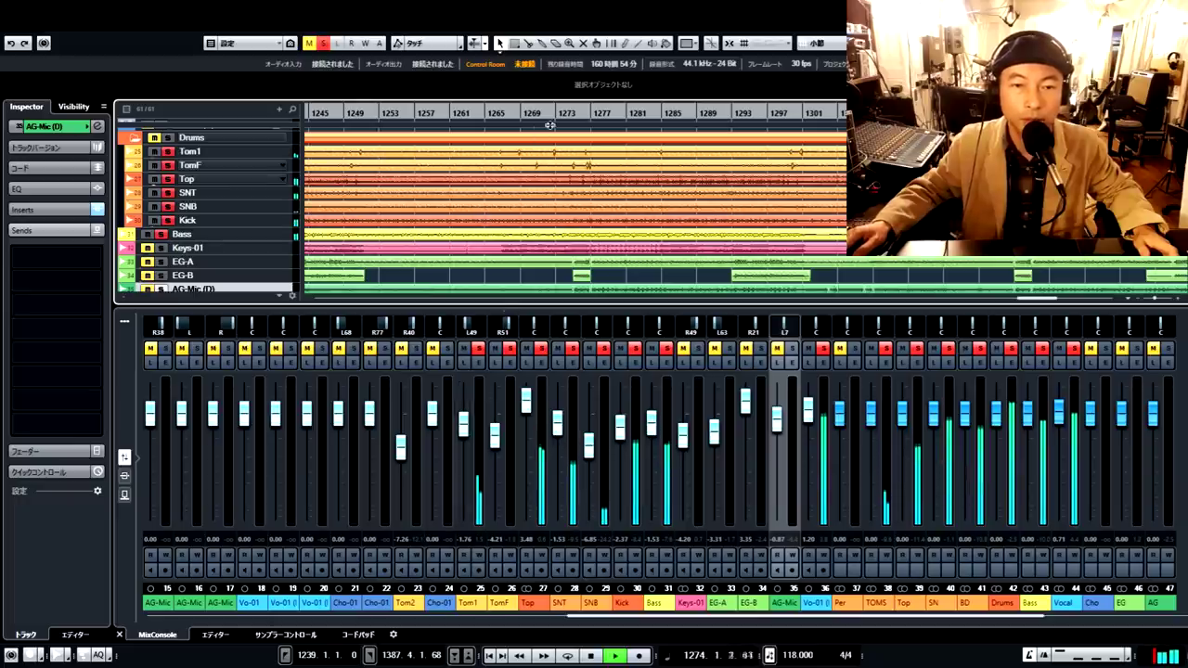
pyautogui.moveTo(494, 436); pyautogui.dragTo(495, 428)
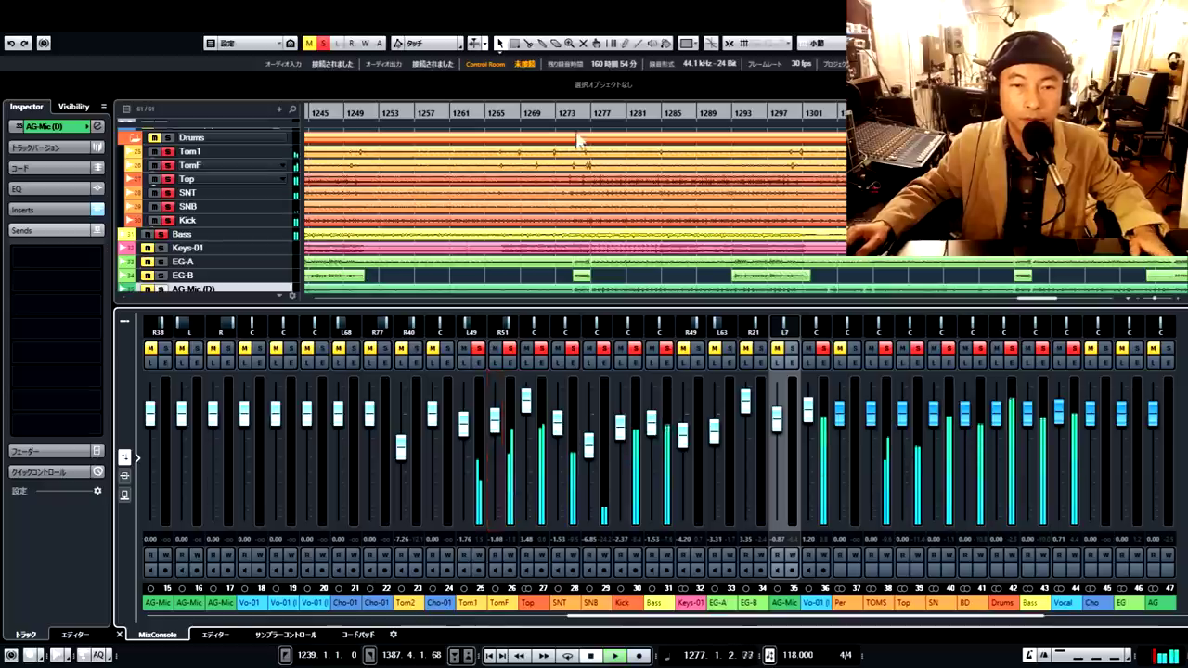
pyautogui.moveTo(463, 423); pyautogui.dragTo(463, 411)
# Step: Replay the tom fill, fine-tune TomF to about -0.15 dB and Tom1 to about 1.03 dB, and recheck the passage
pyautogui.click(590, 655)
pyautogui.click(614, 655)
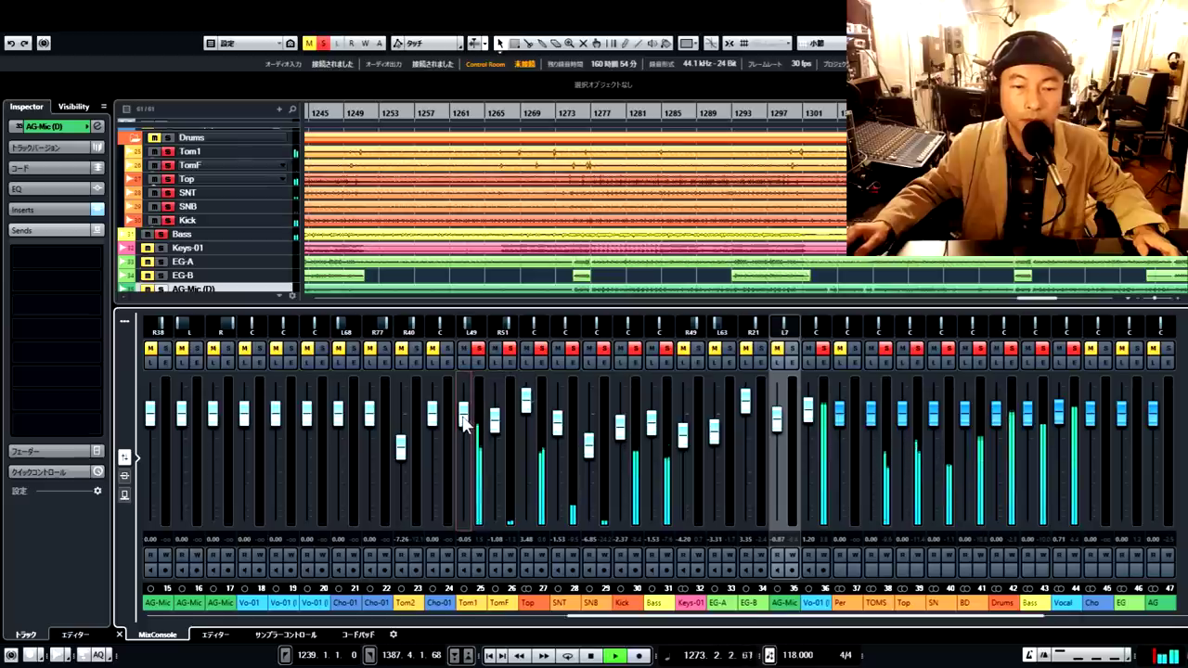
pyautogui.moveTo(494, 421); pyautogui.dragTo(495, 421)
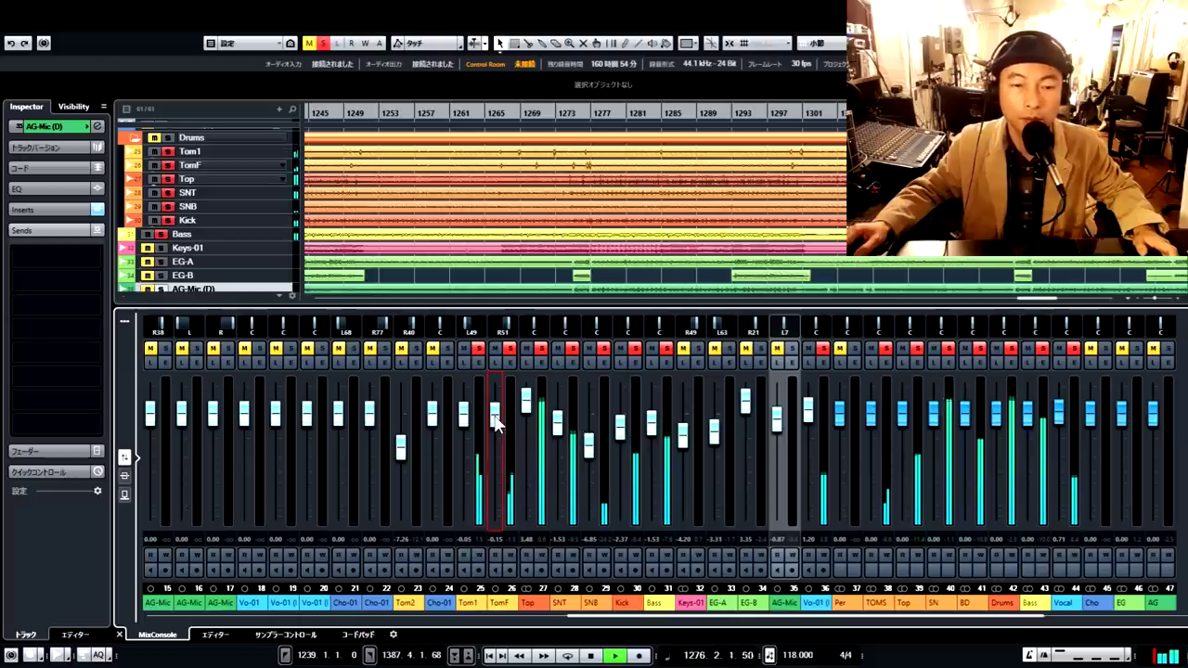
pyautogui.click(464, 420)
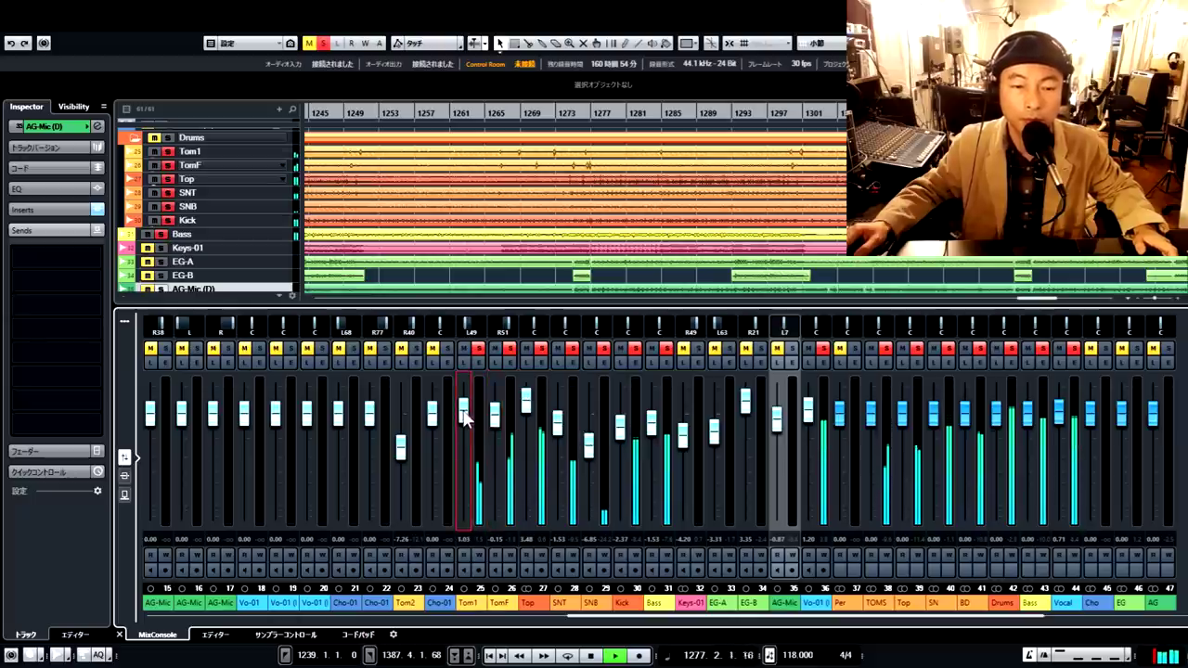
pyautogui.click(574, 118)
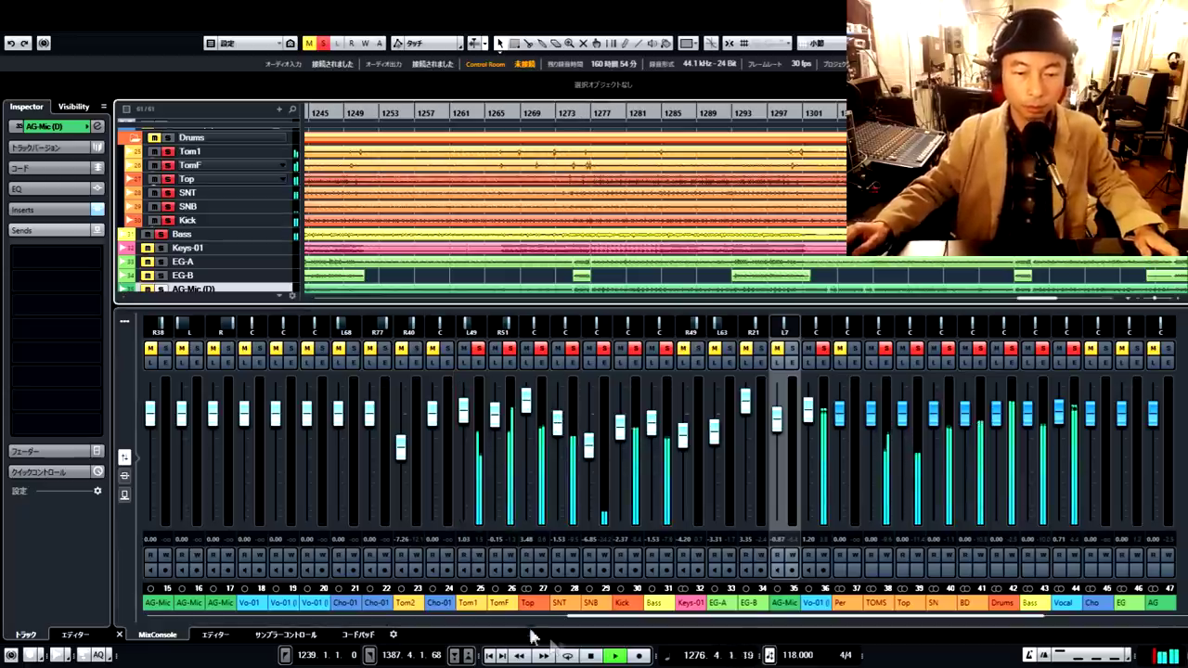
pyautogui.click(591, 656)
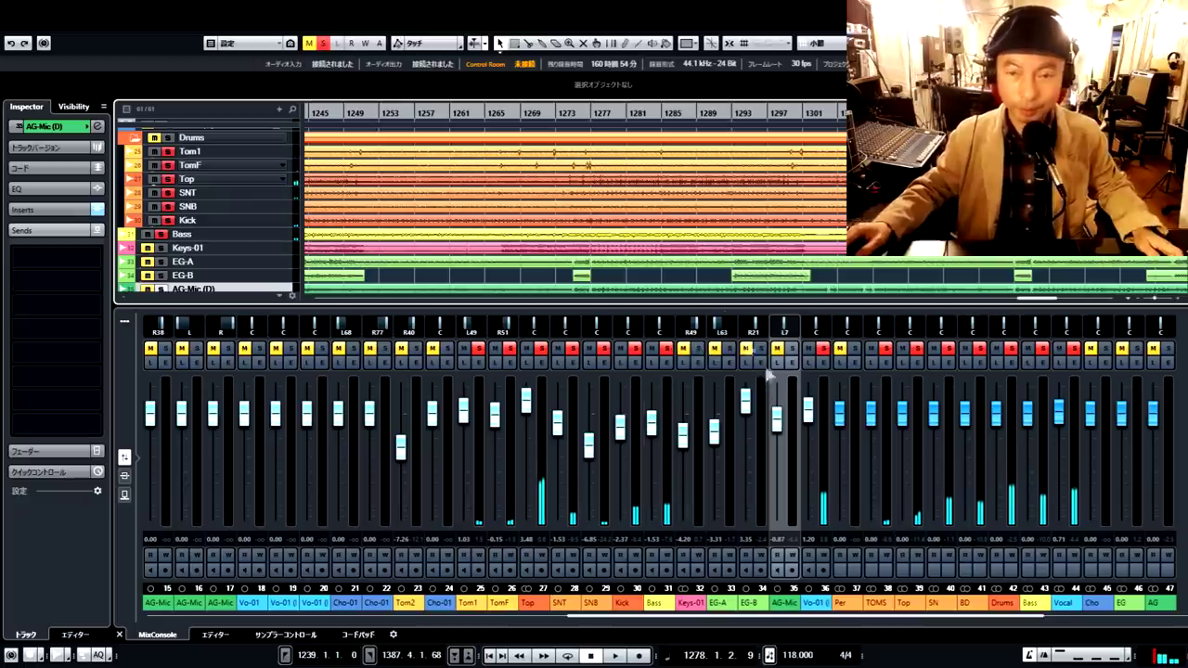
# Step: Deactivate all channel solos and cue playback at the song's start, about bar 1240
pyautogui.click(329, 46)
pyautogui.hscroll(-5, 479, 206)
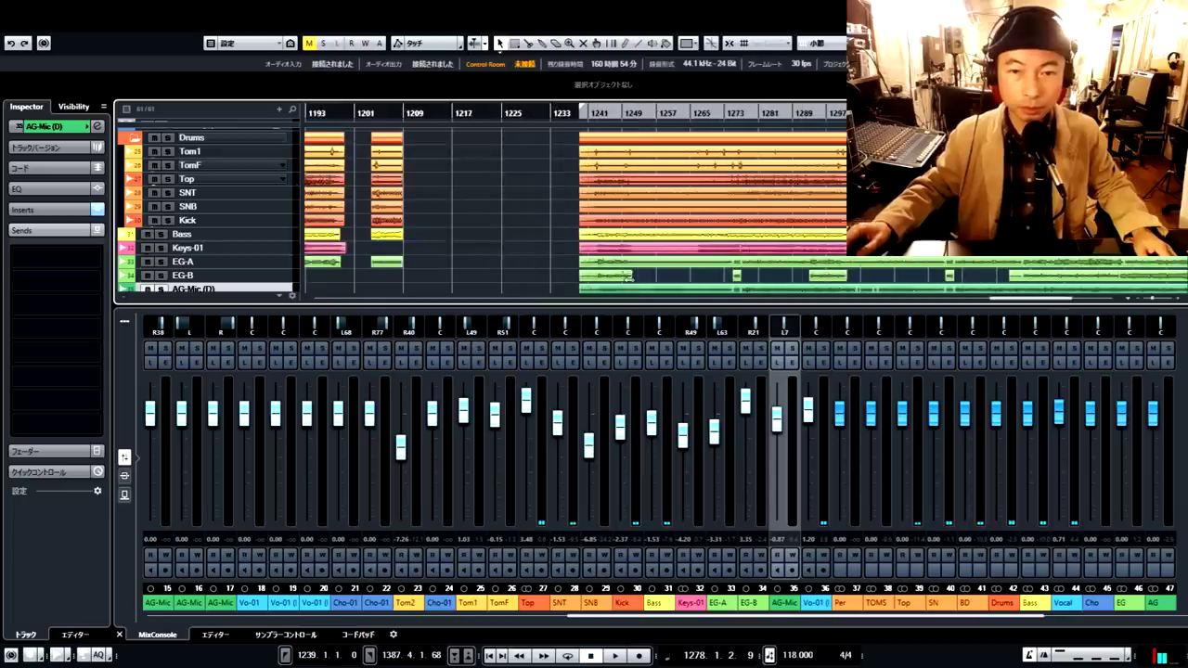
pyautogui.click(566, 115)
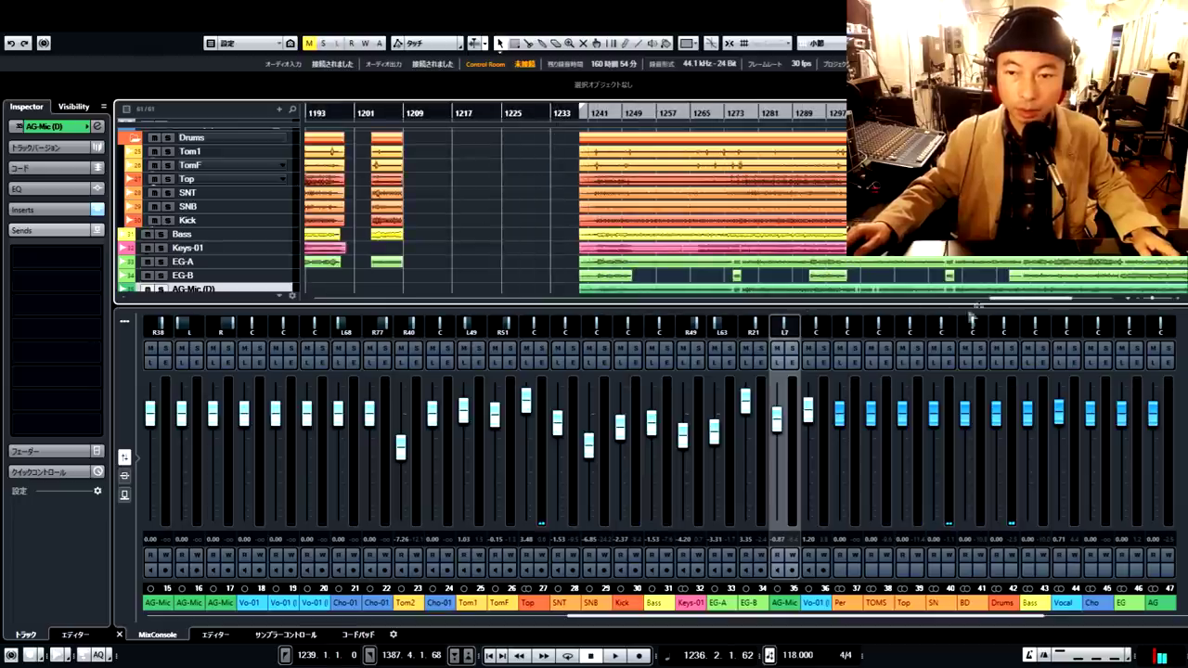
pyautogui.hscroll(5, 1011, 304)
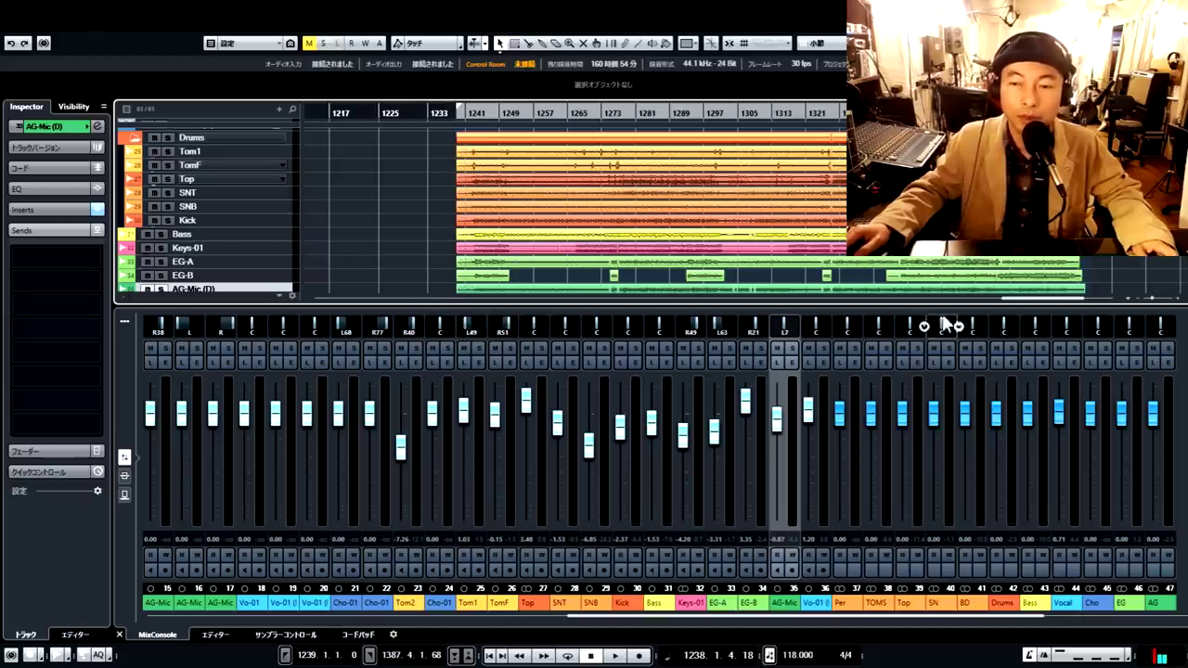
pyautogui.hscroll(2, 1011, 304)
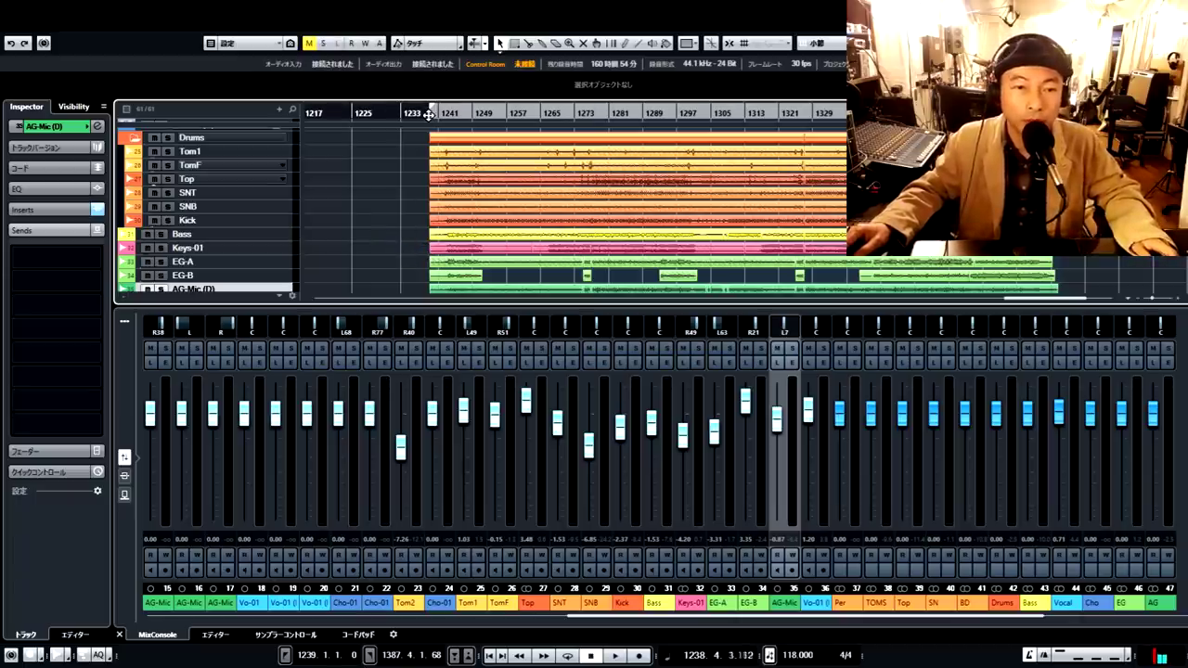
pyautogui.moveTo(431, 113); pyautogui.dragTo(434, 114)
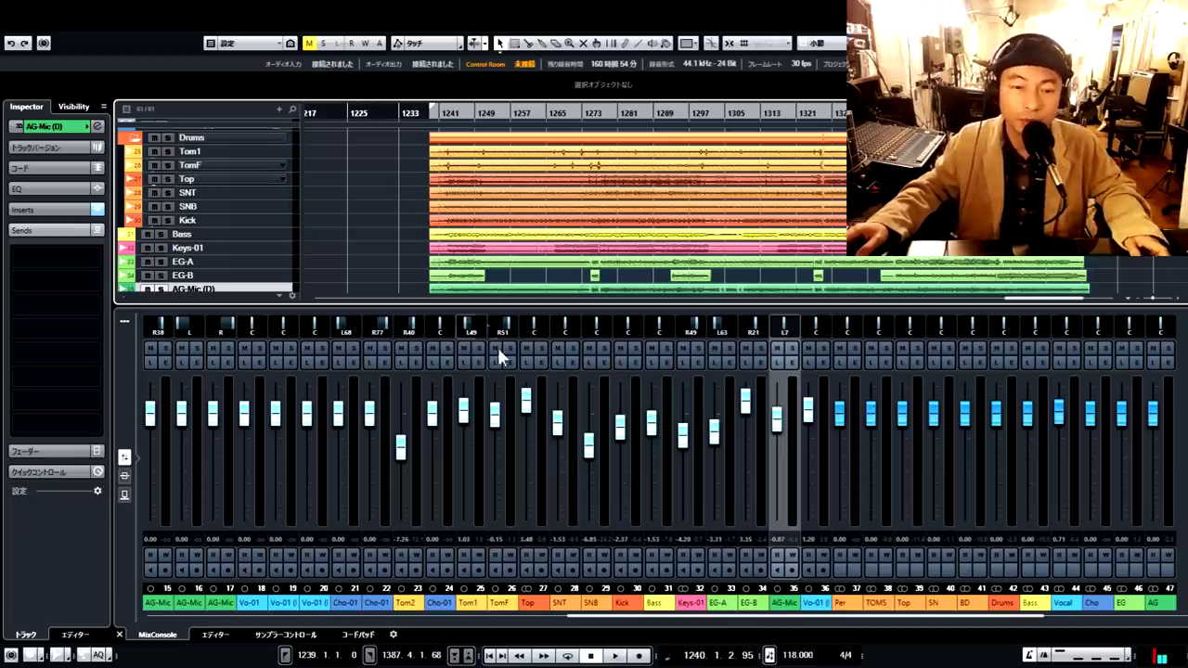
# Step: Play the full mix from about bar 1240 to judge the overall balance, stop, and cue playback at about bar 1274
pyautogui.click(615, 656)
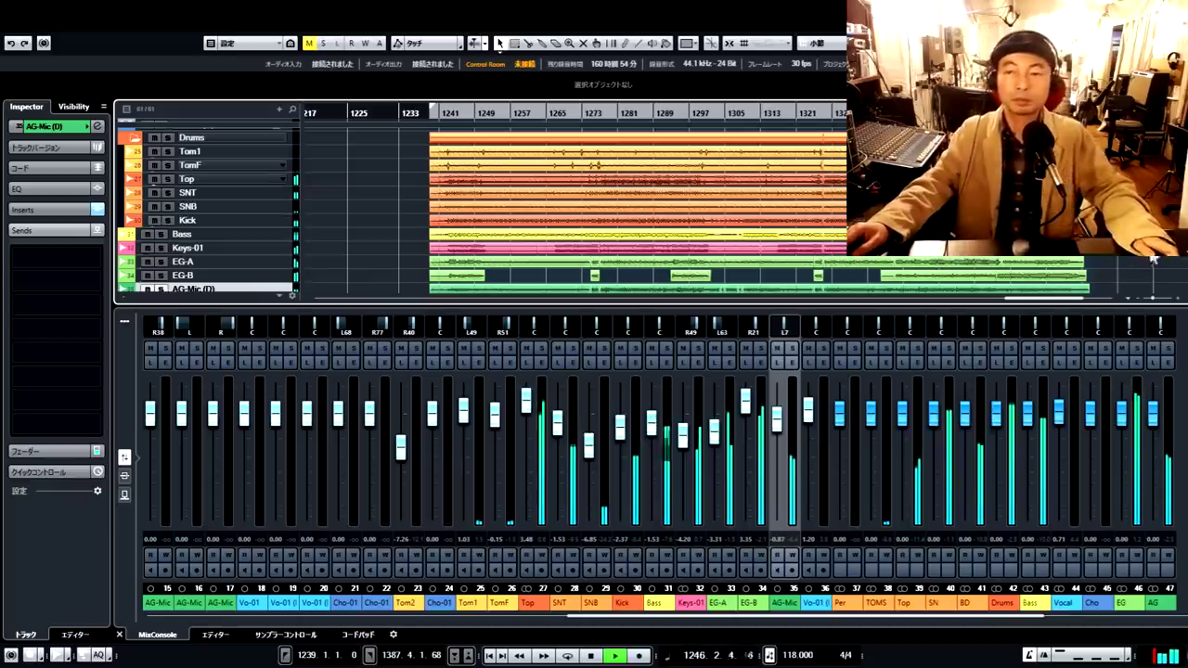
pyautogui.scroll(-1, 575, 213)
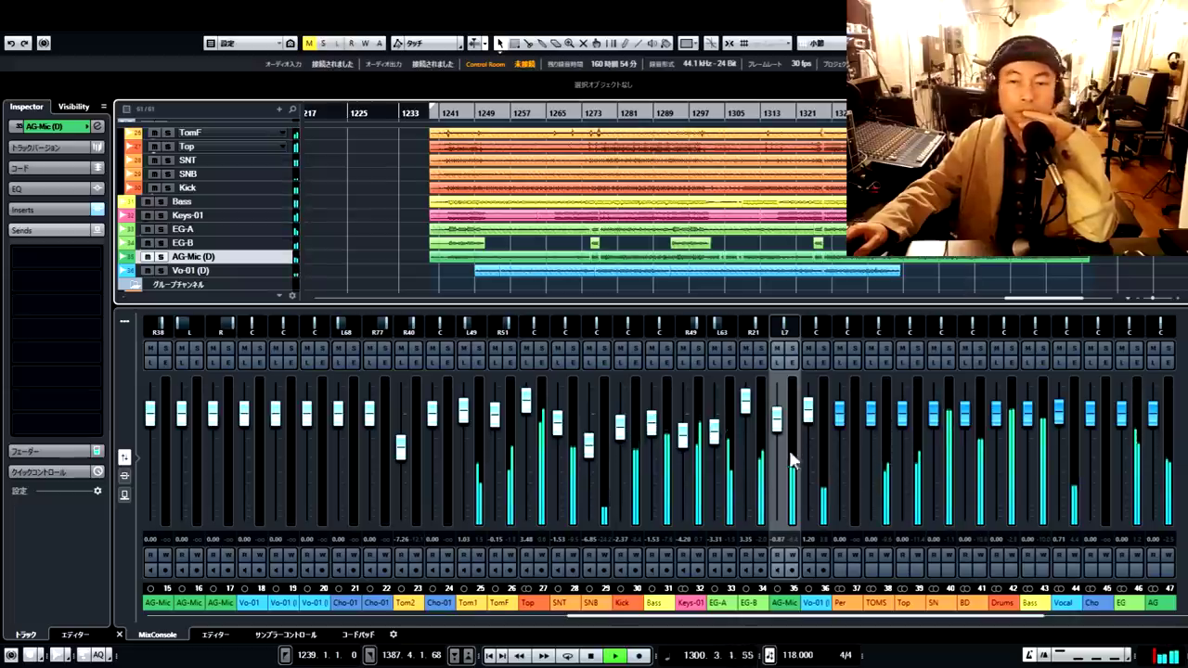
pyautogui.click(590, 655)
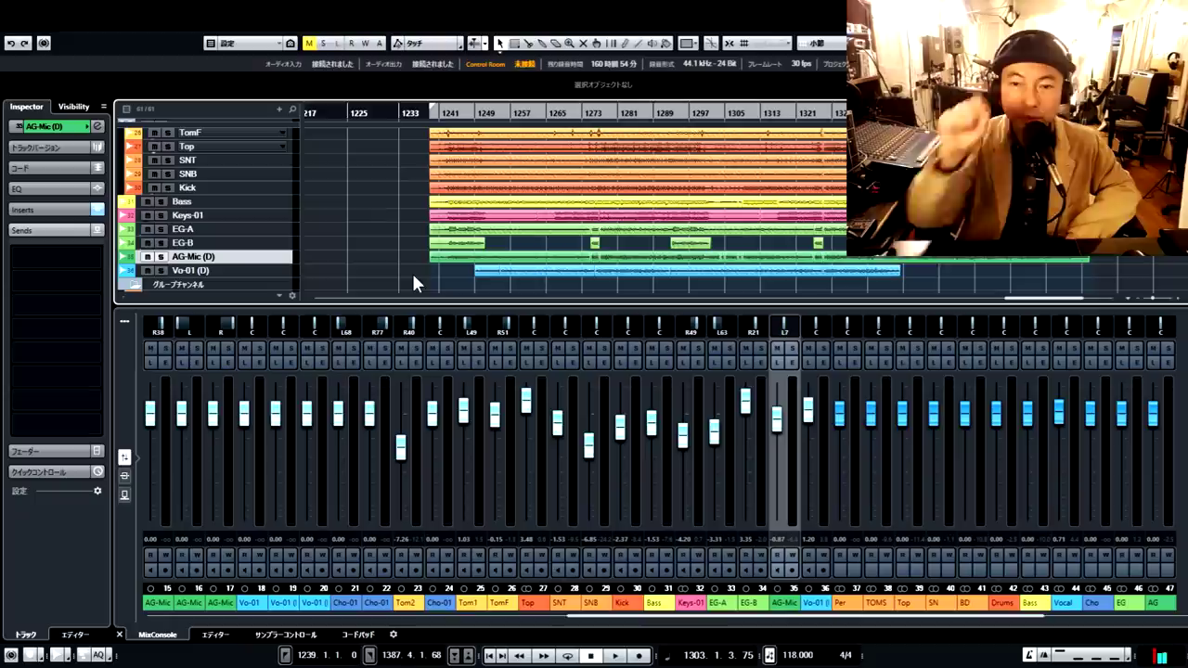
pyautogui.click(597, 113)
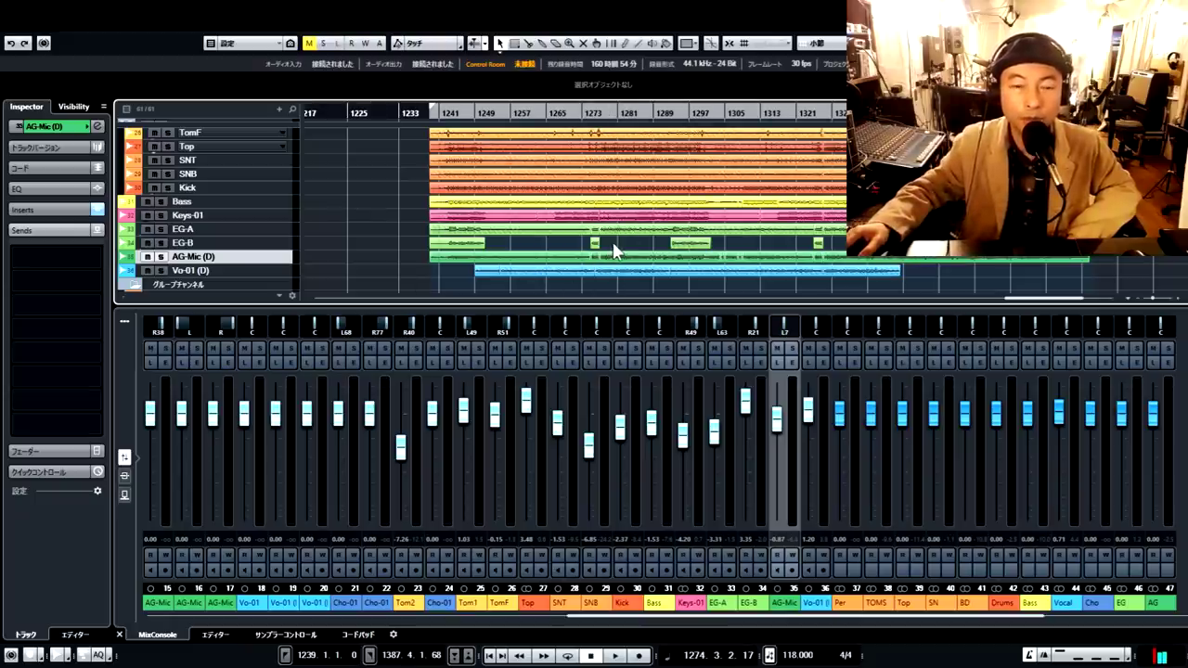